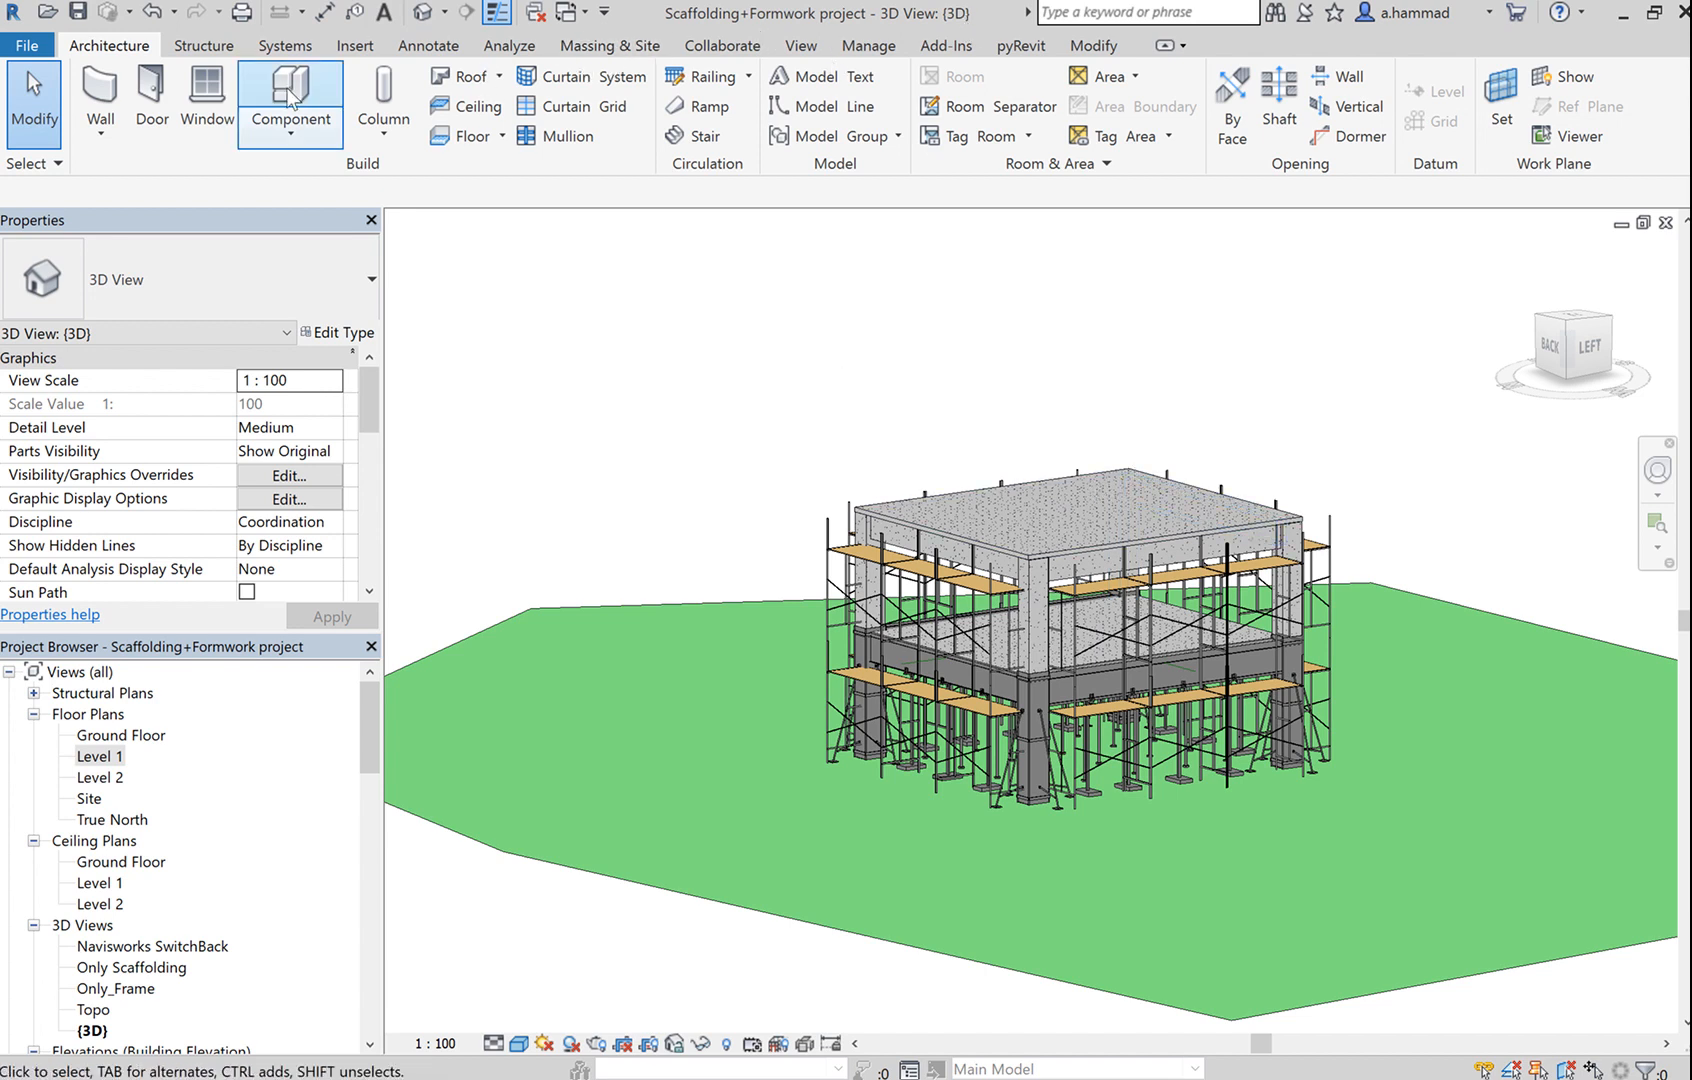
Switch the ribbon to the Manage tab to reach the project settings tools.
left_click(884, 50)
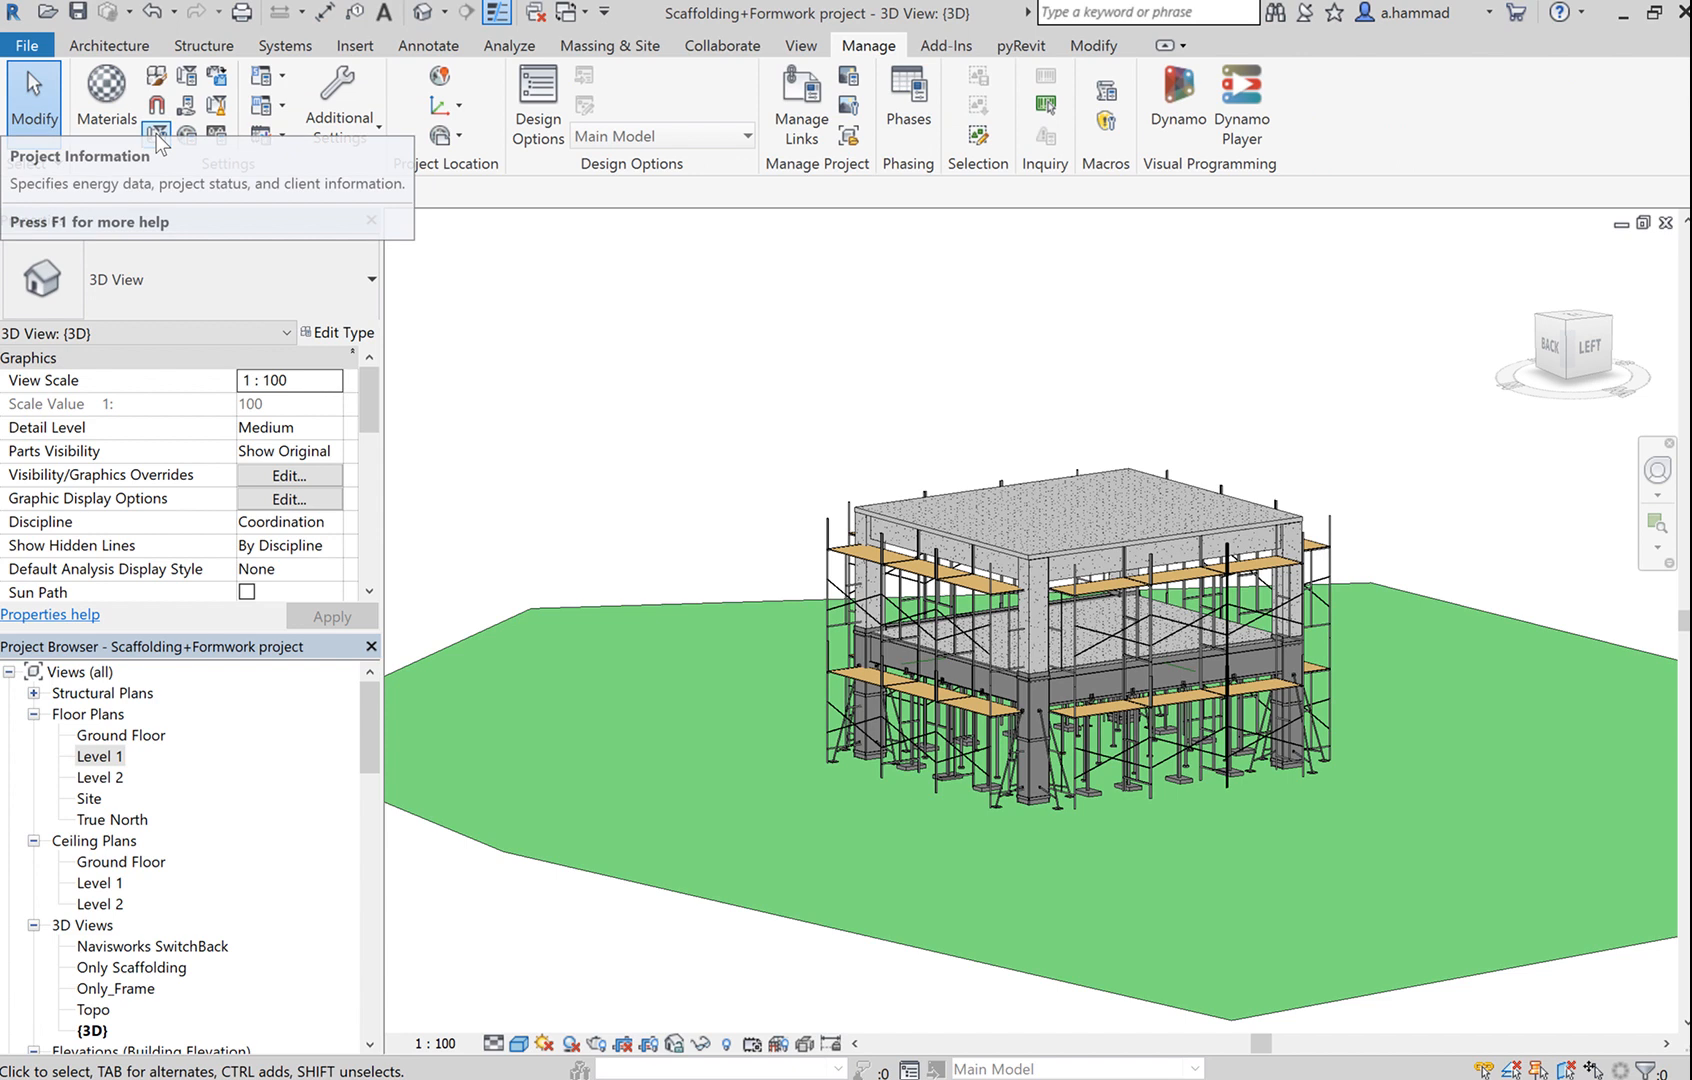
Look at Project Information without changes, then bring up the Project Parameters list.
left_click(156, 138)
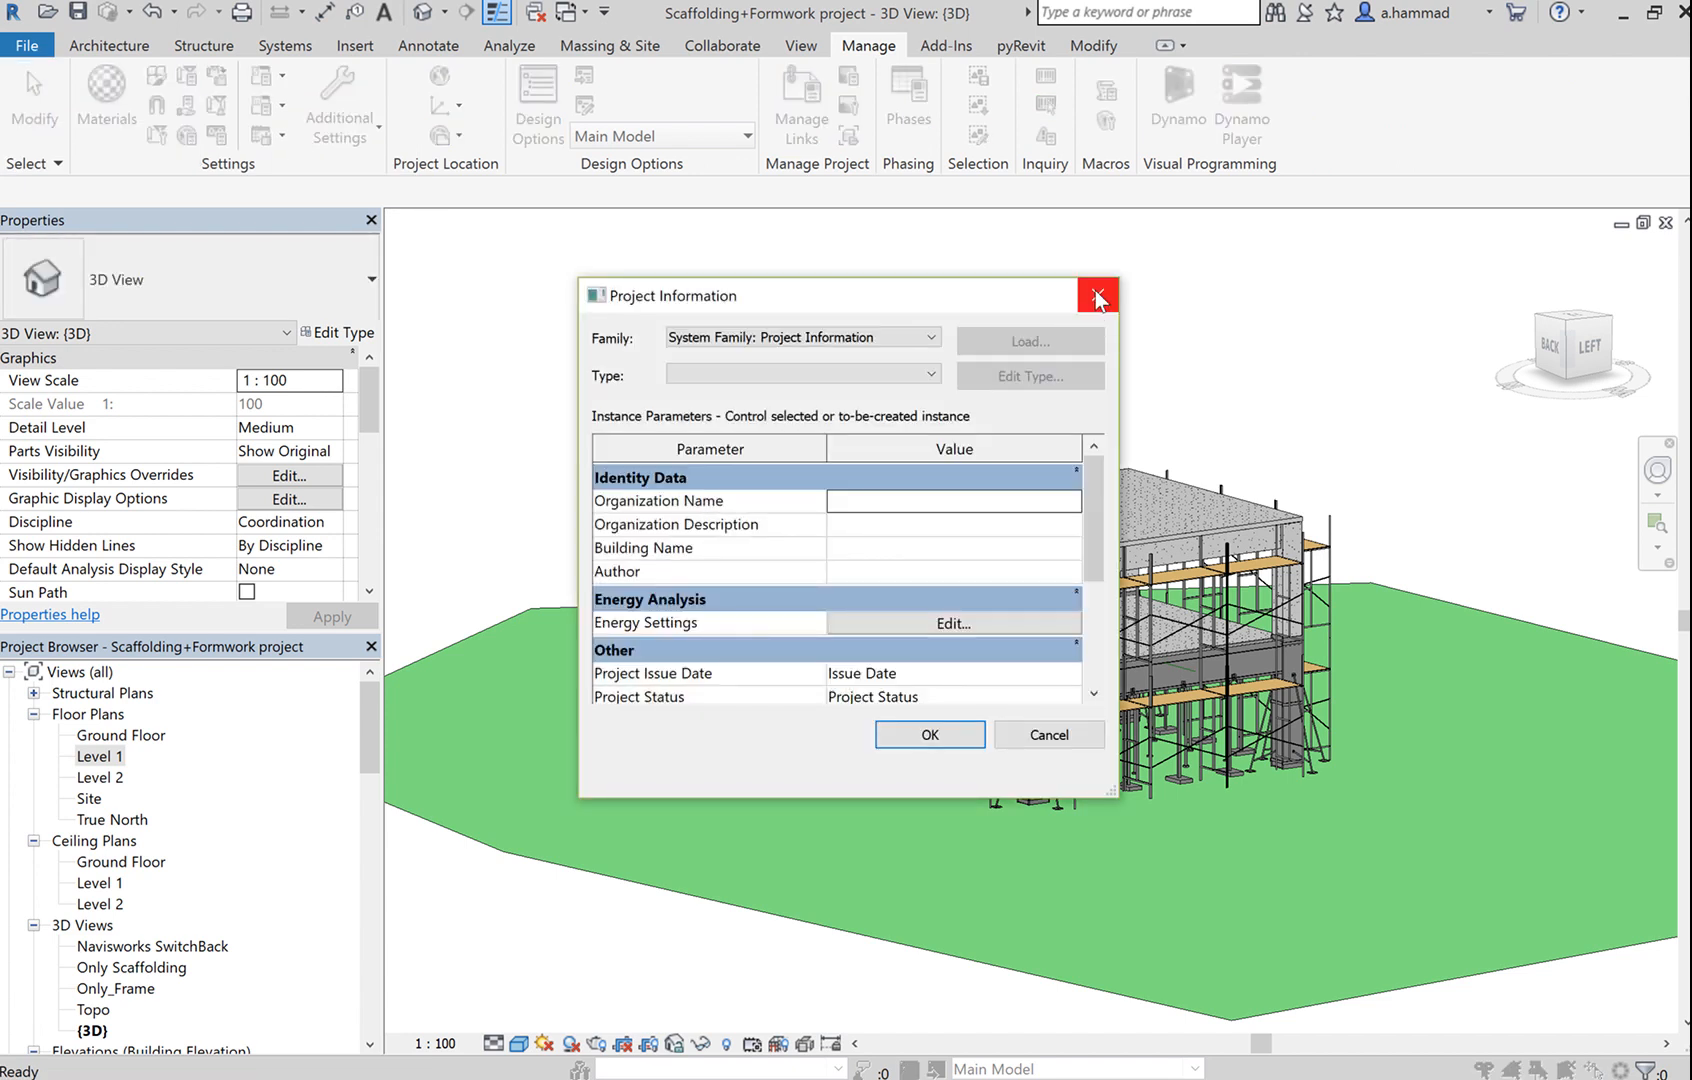
left_click(1095, 289)
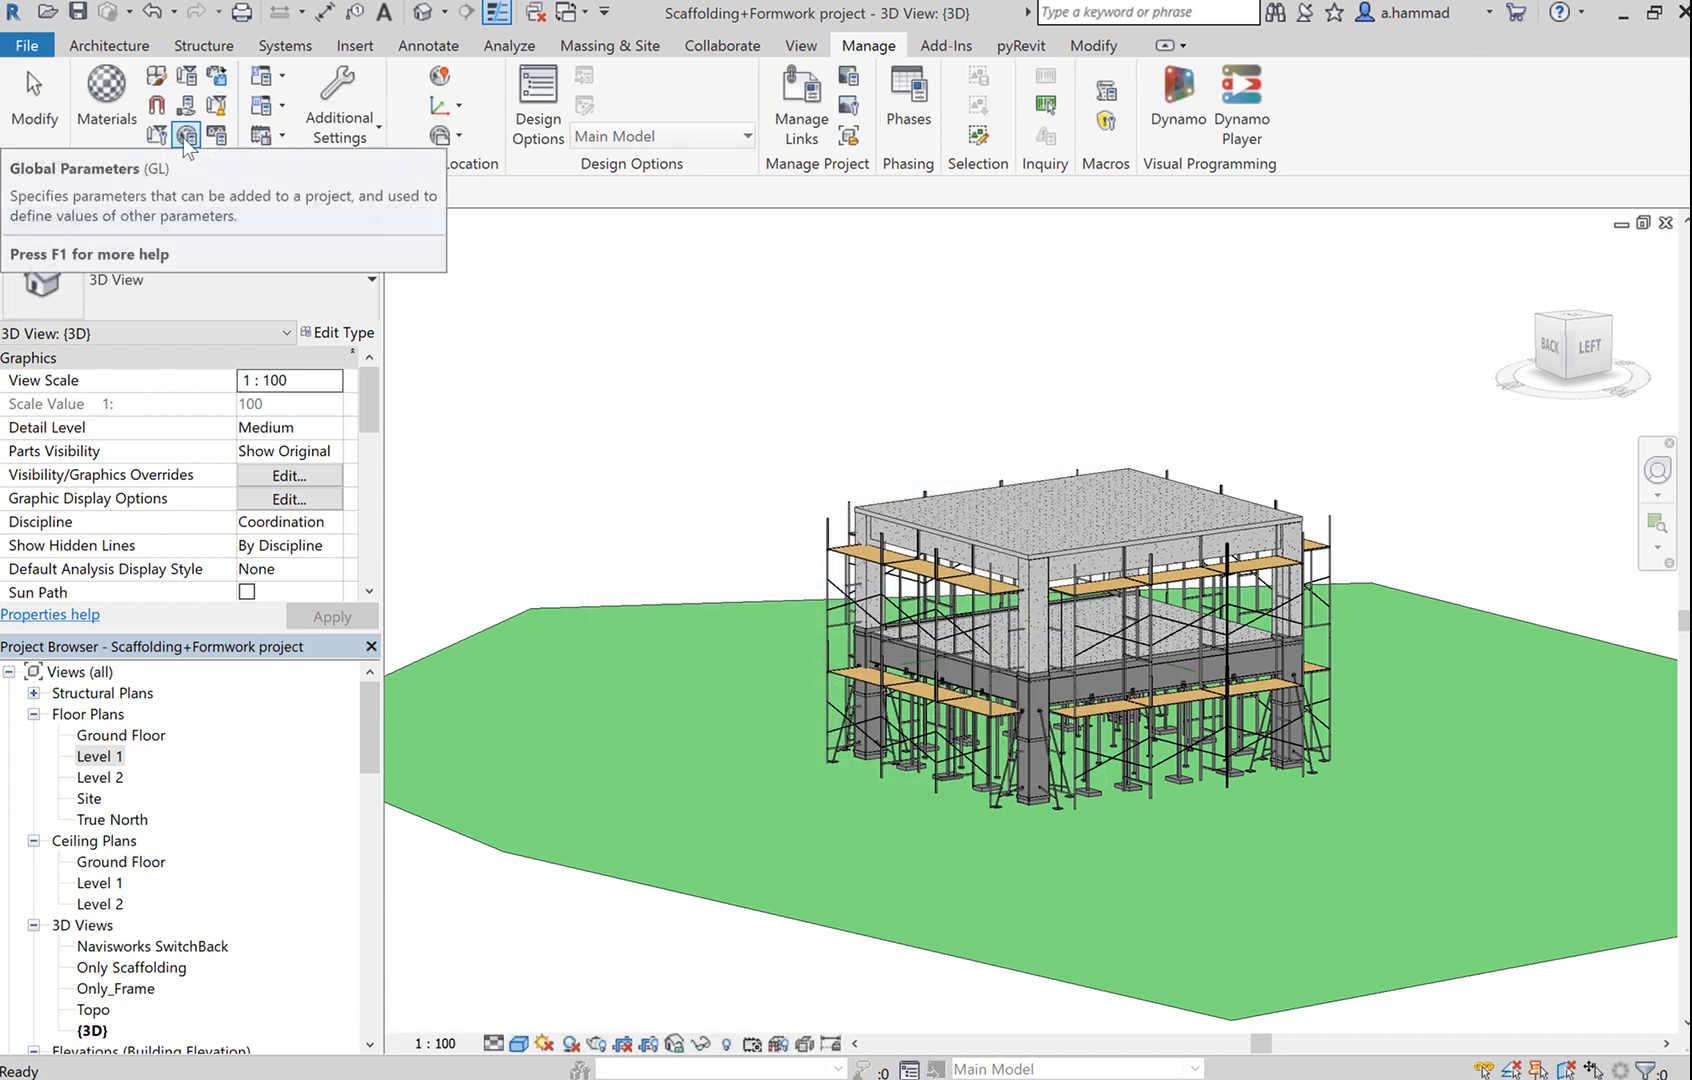
left_click(224, 142)
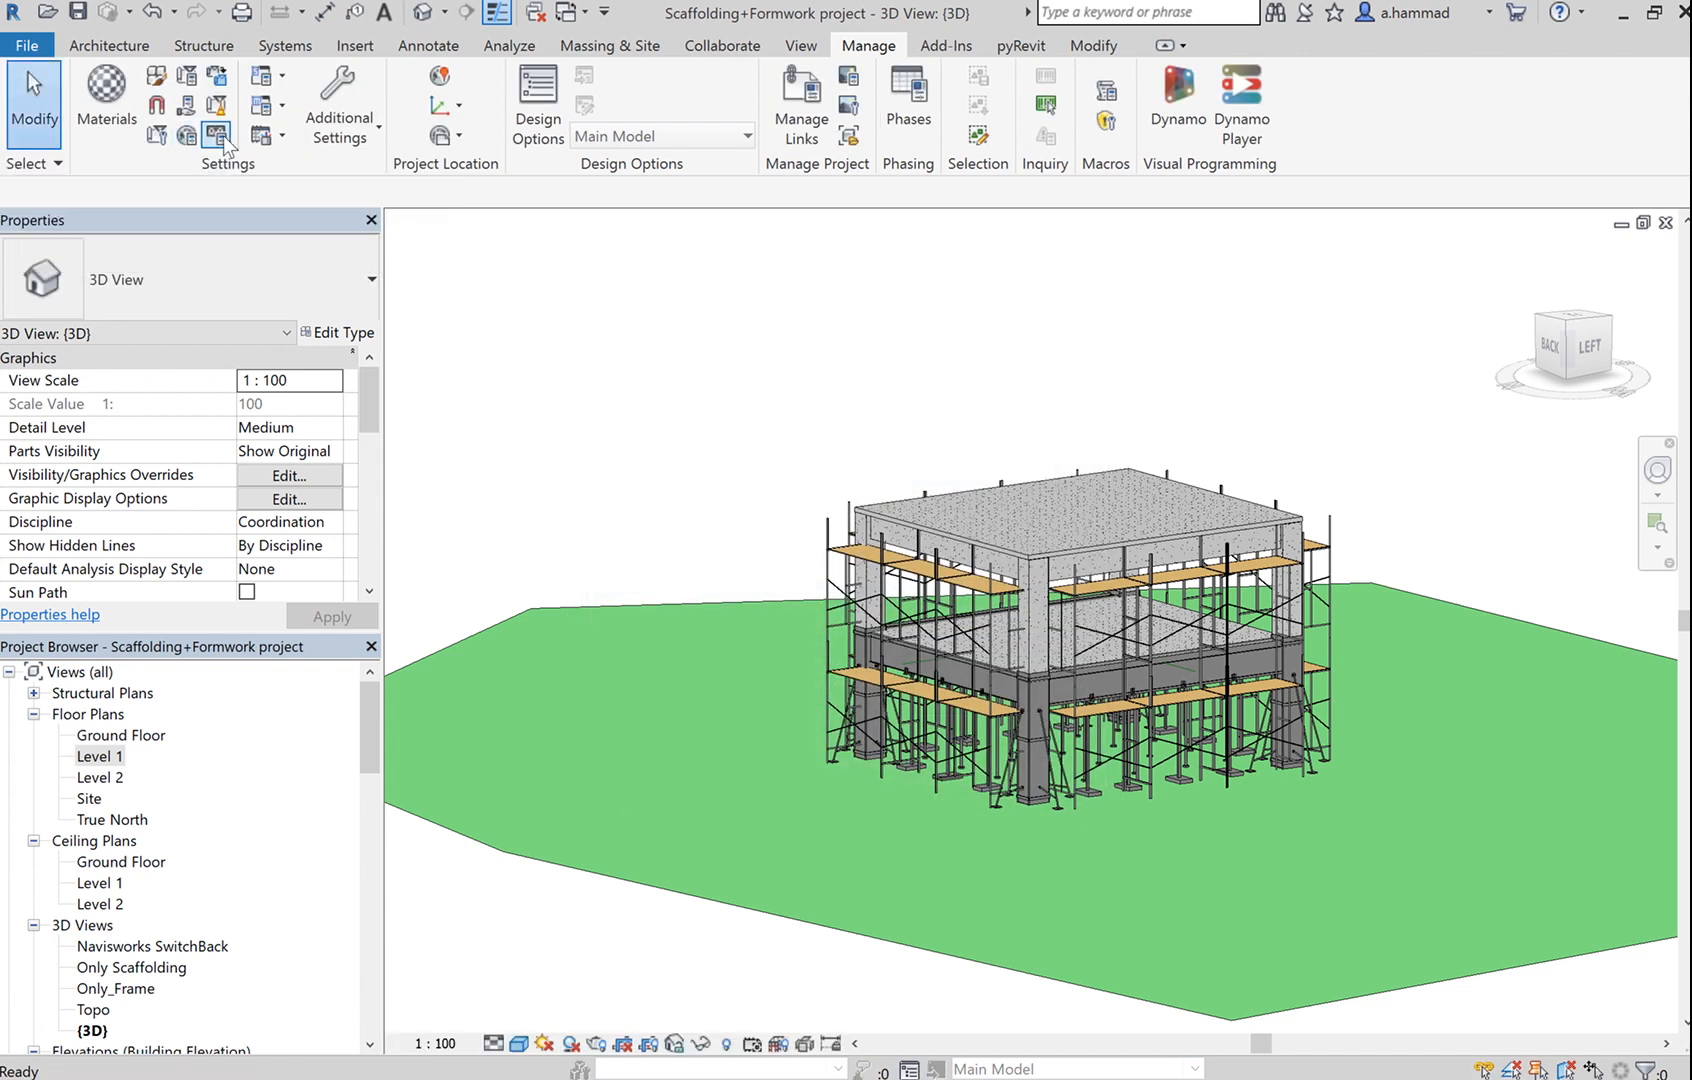
left_click(186, 76)
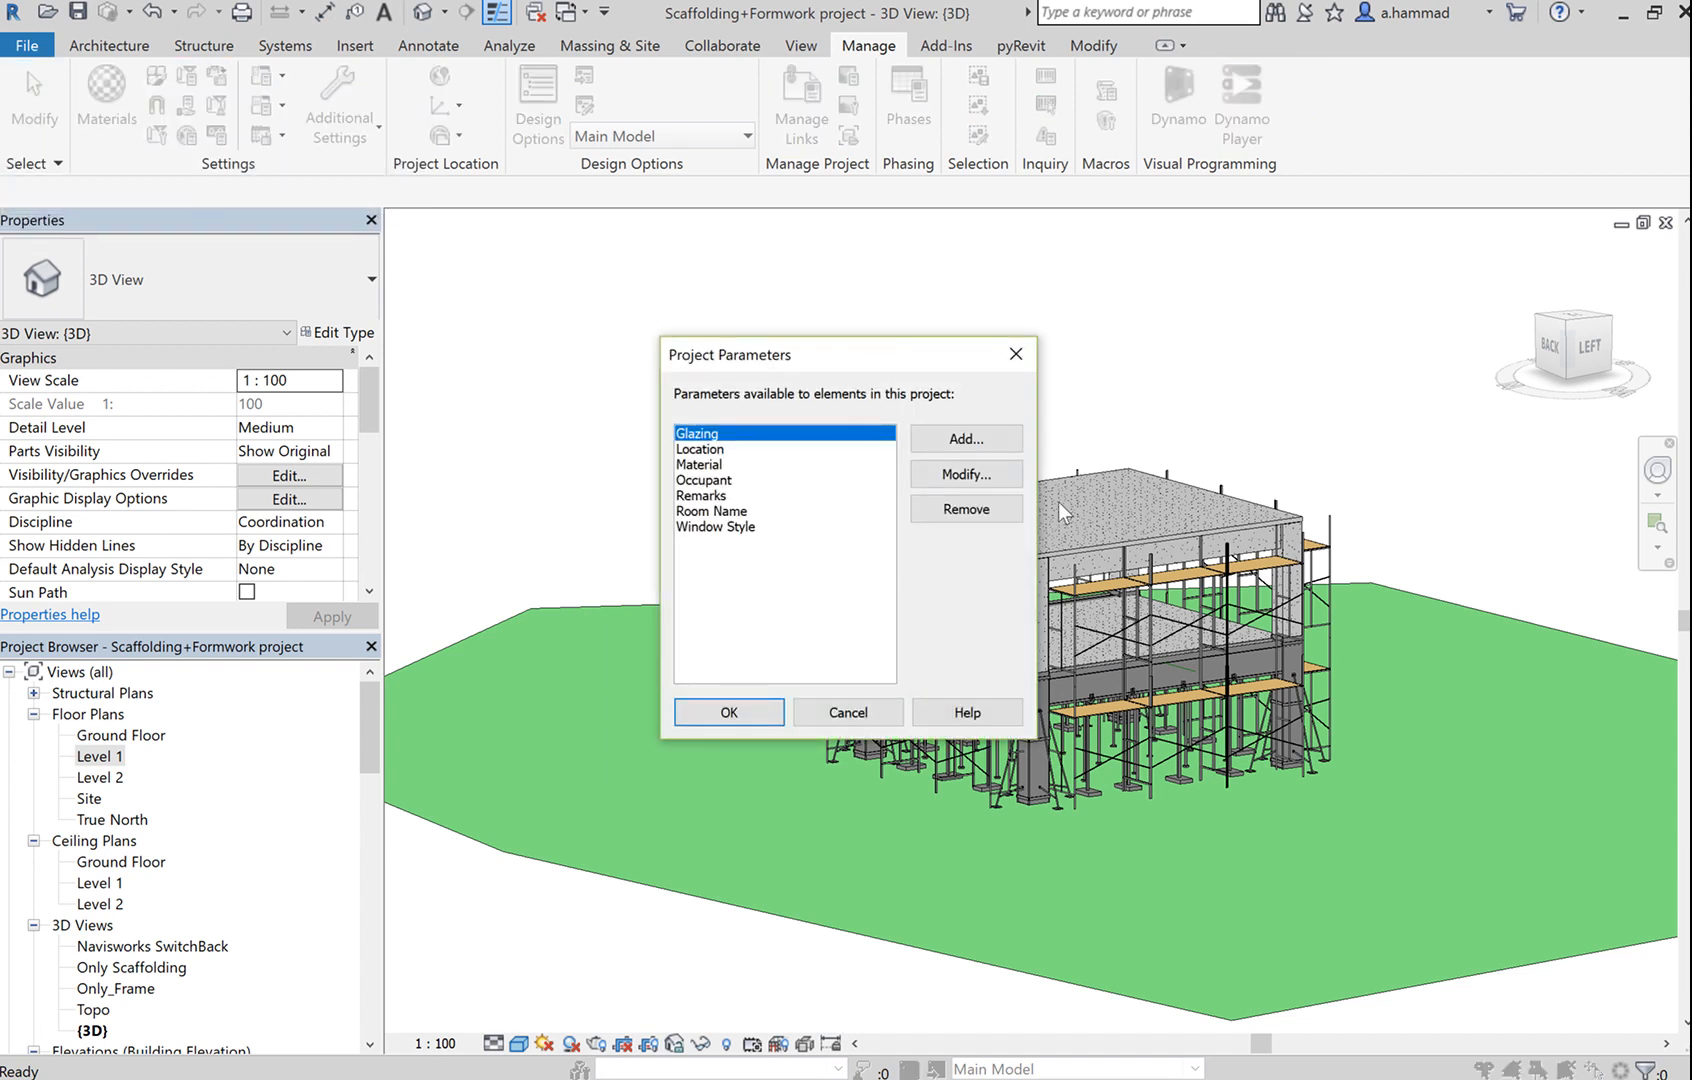
Start a new shared project parameter, view the 4D simulation group with Task ID, and edit the file.
left_click(991, 438)
left_click(455, 358)
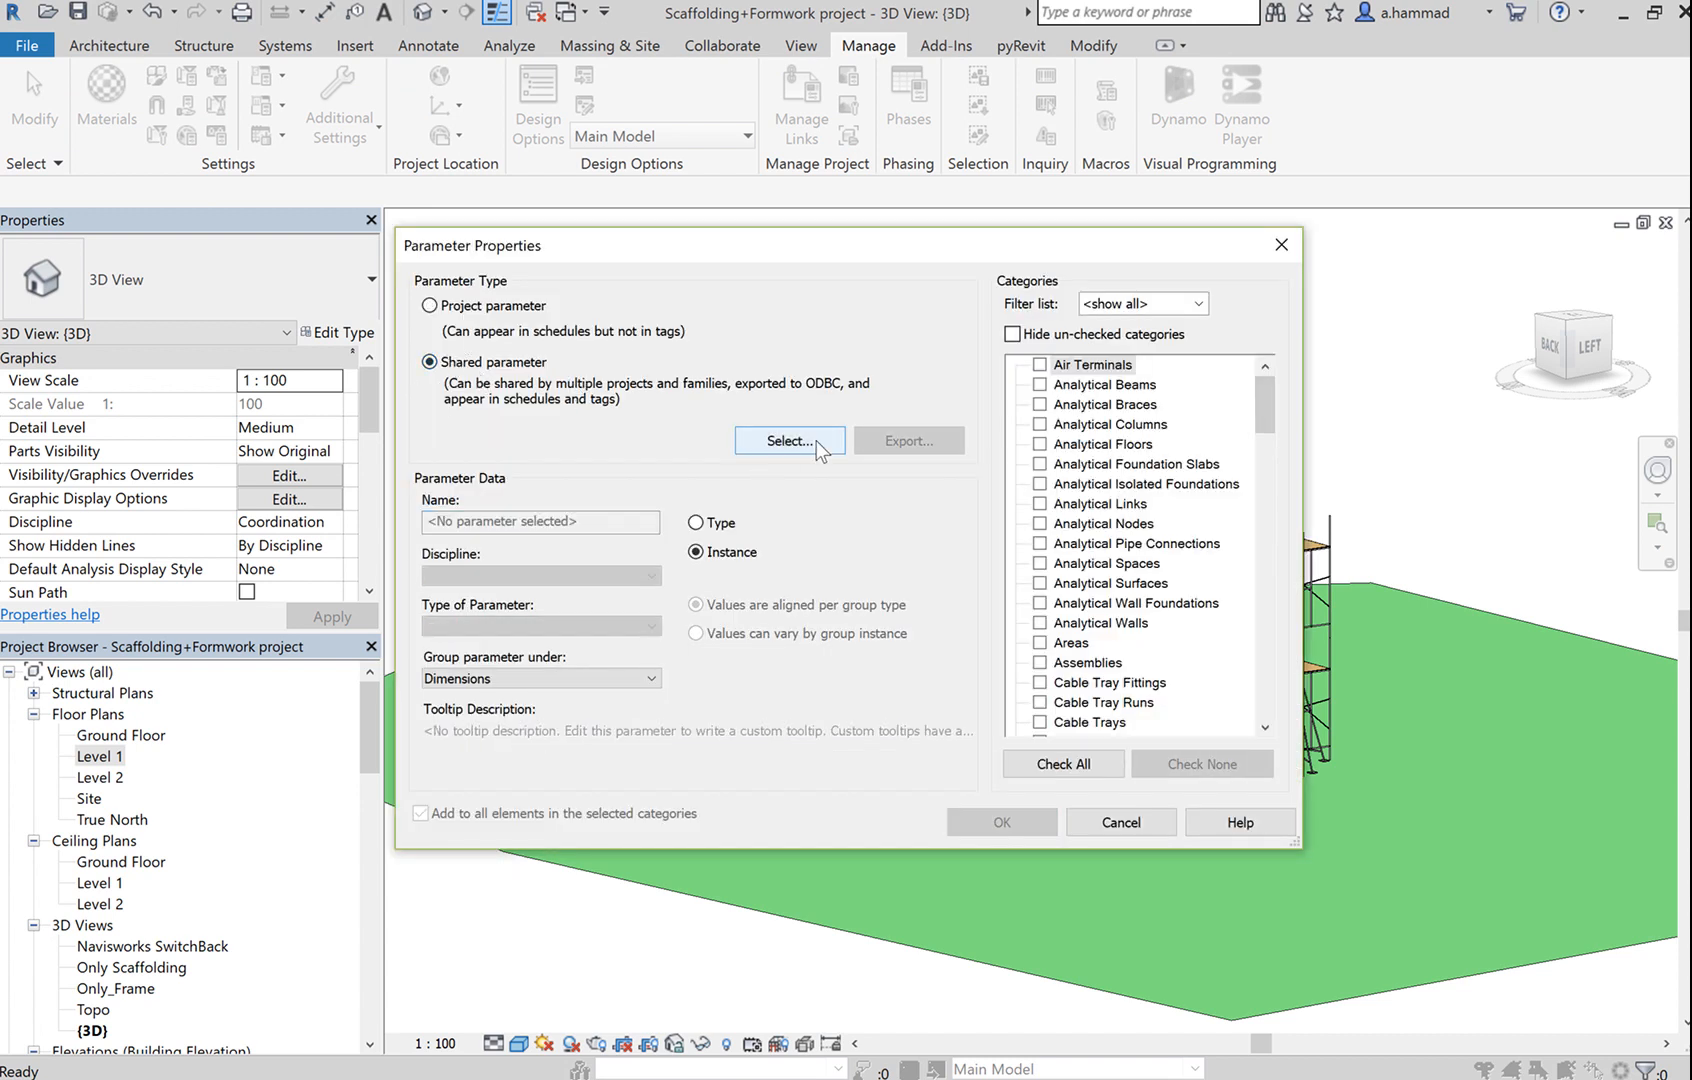
left_click(816, 440)
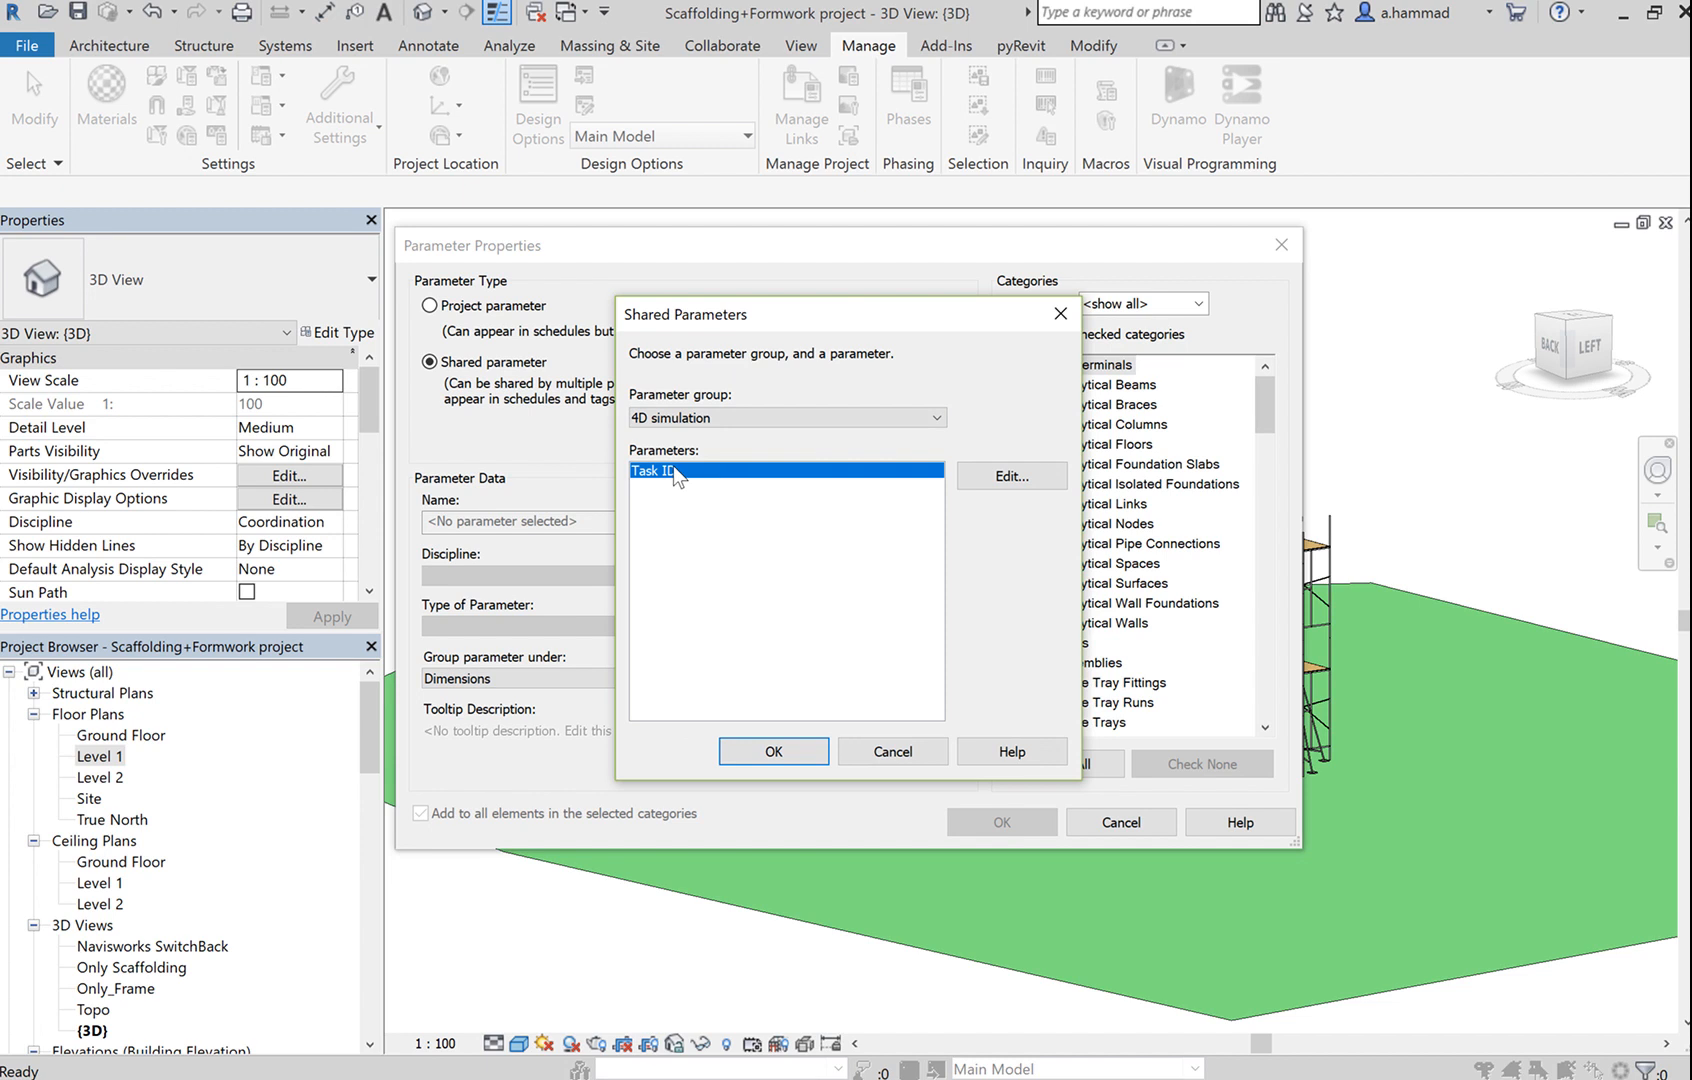
left_click(790, 416)
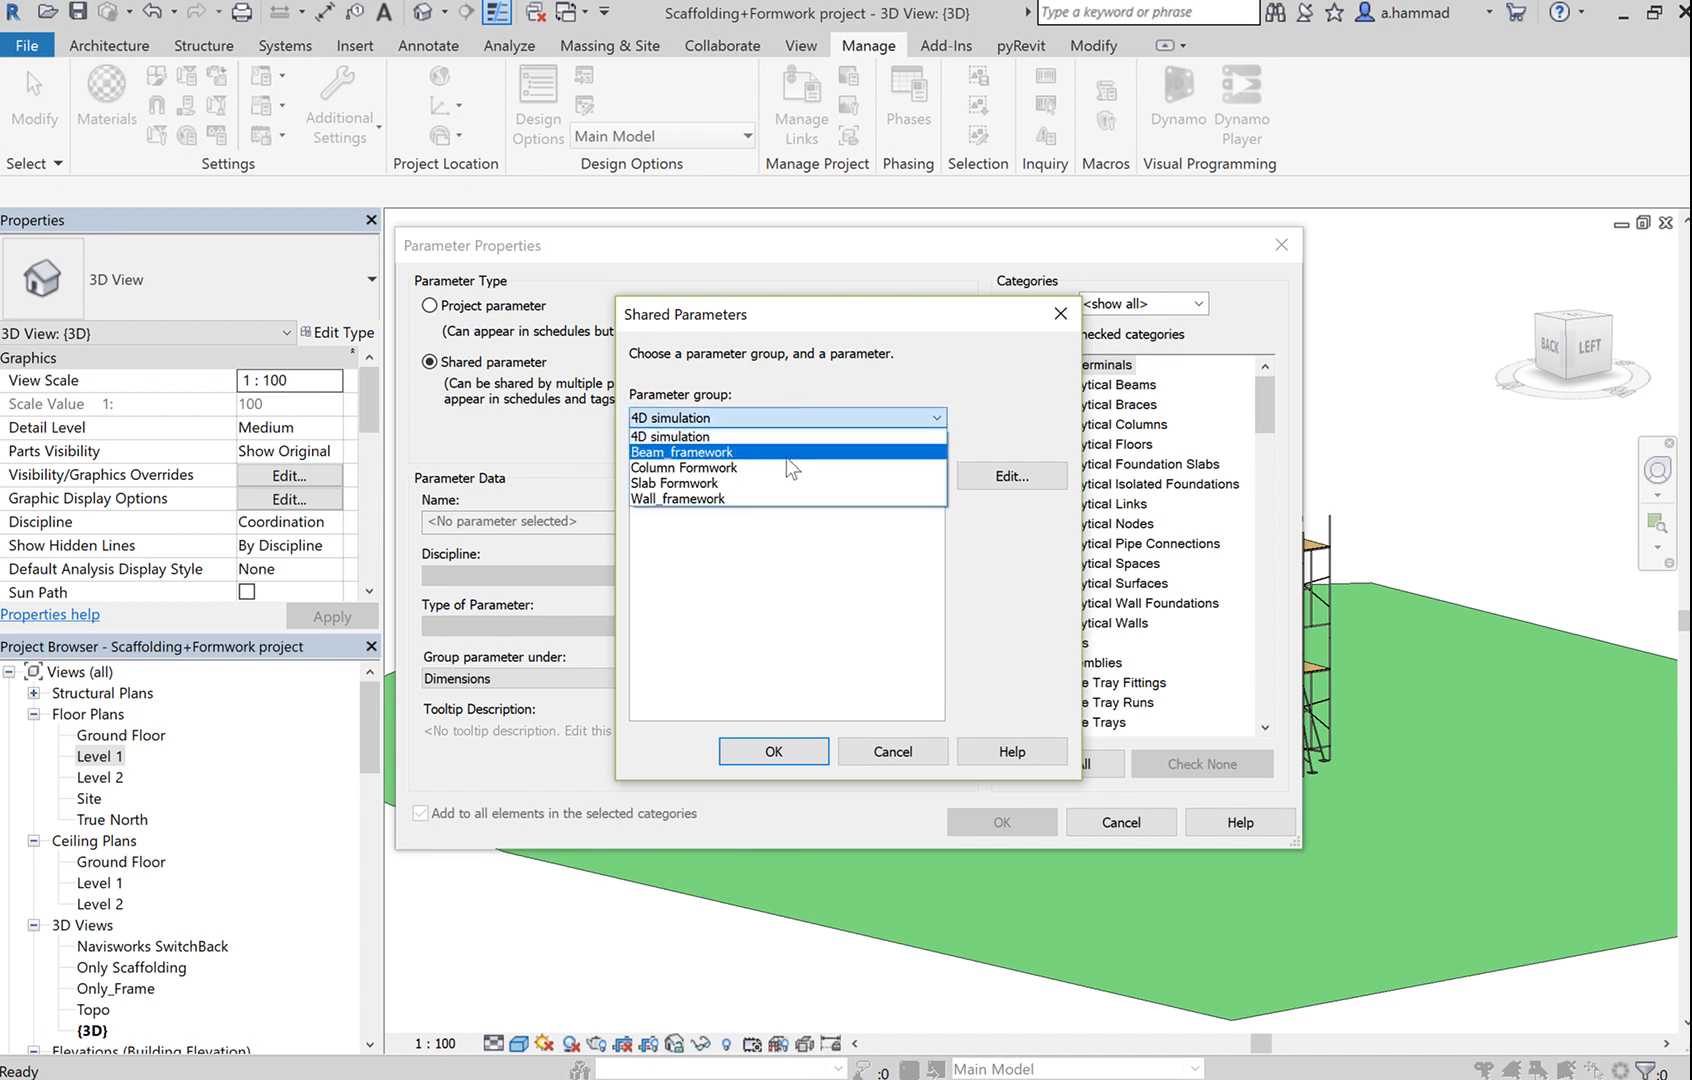
left_click(835, 578)
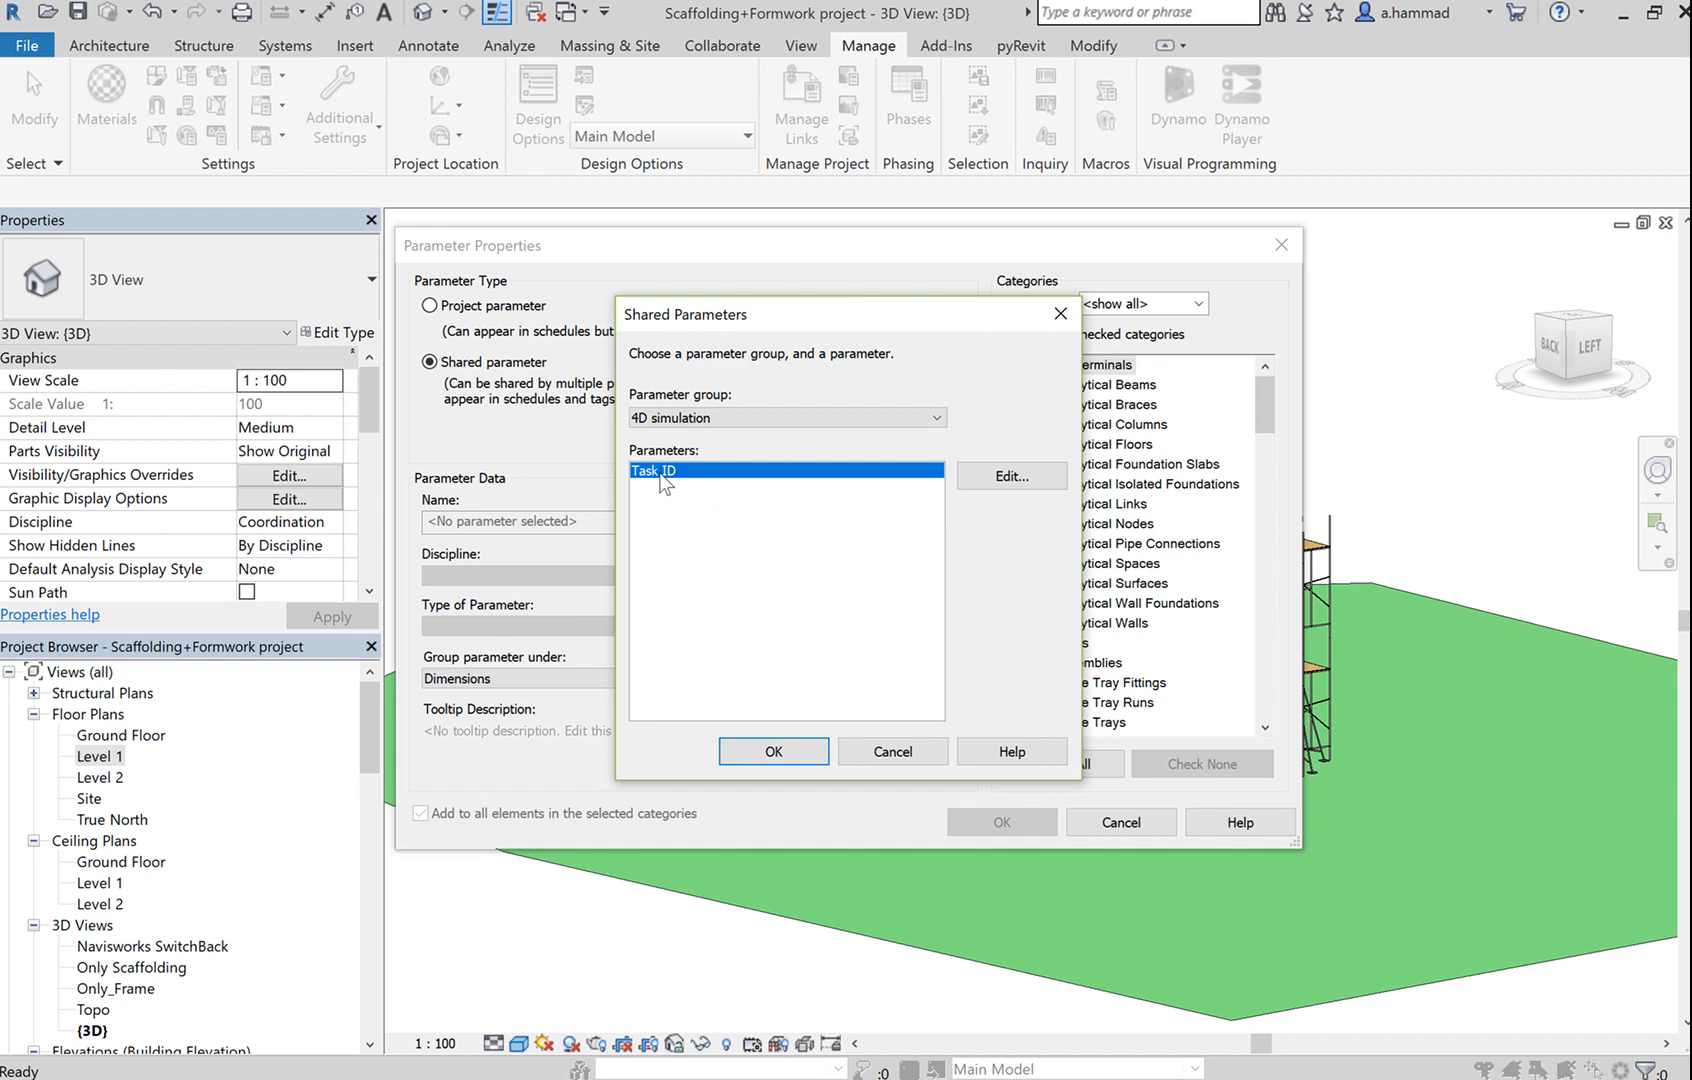
left_click(1012, 477)
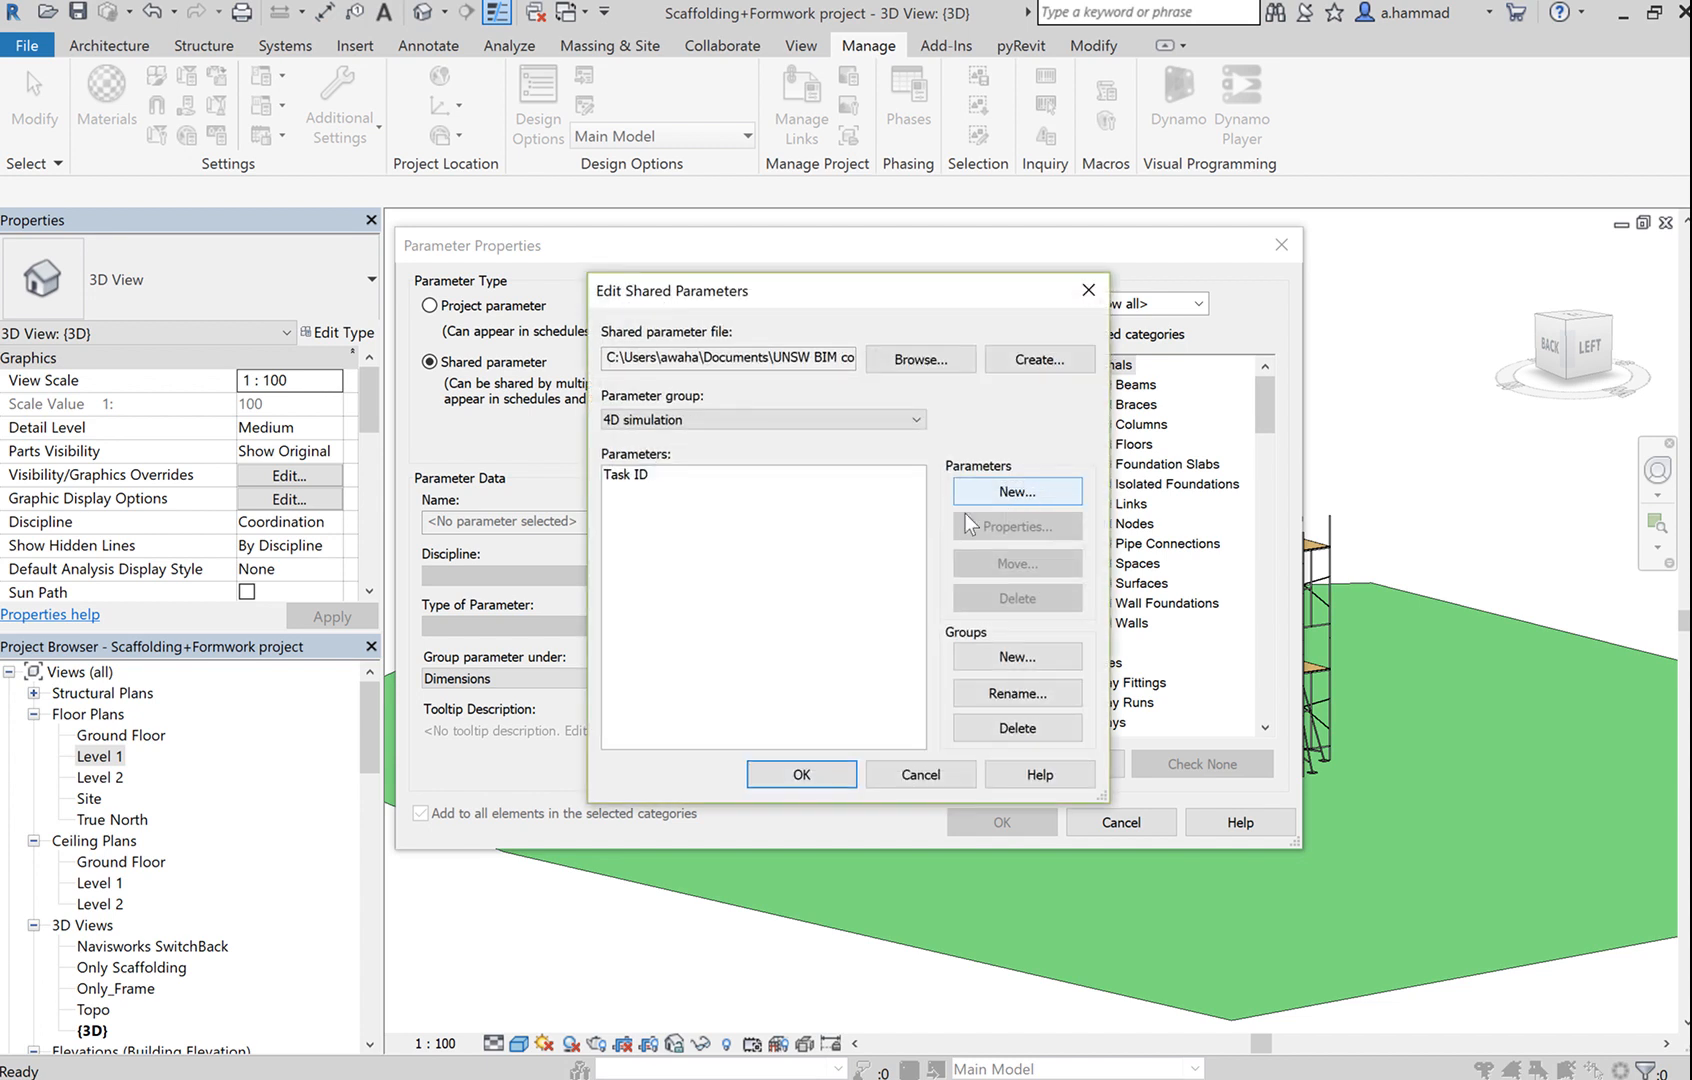
Review the Shared.txt file path and its parameter group list in Edit Shared Parameters.
left_click(787, 427)
left_click(1034, 436)
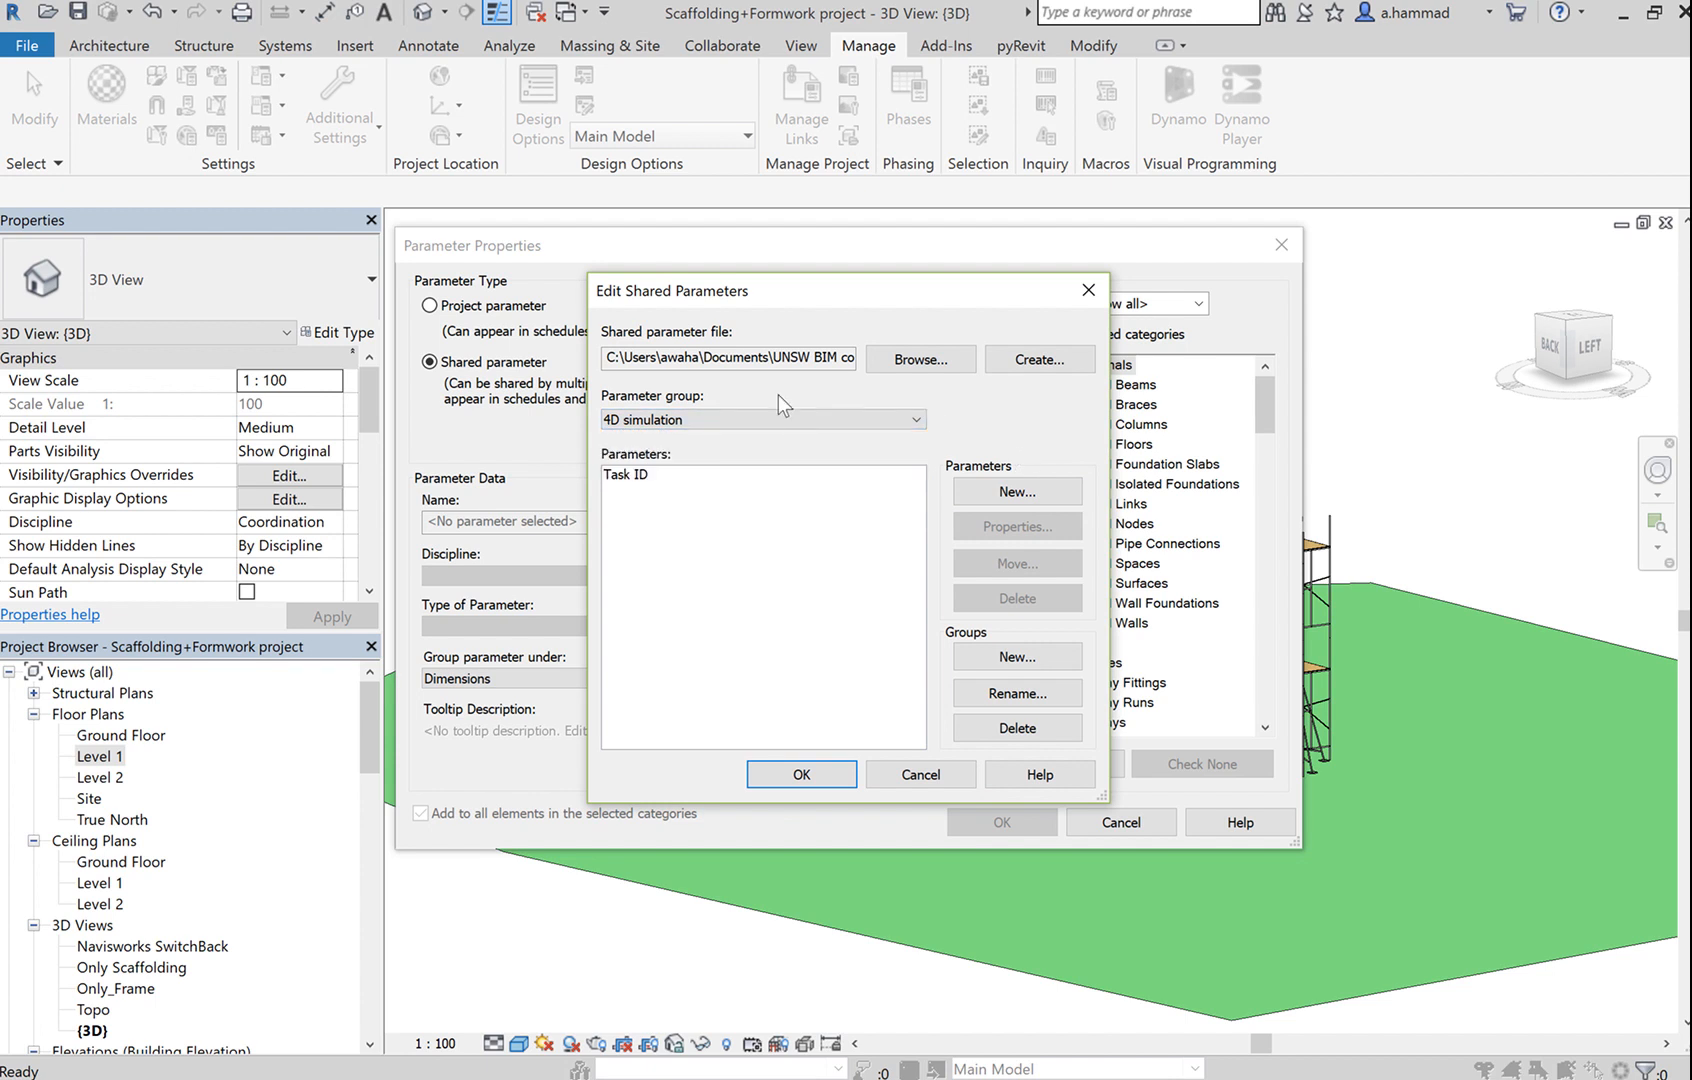
left_click_drag(813, 359, 892, 361)
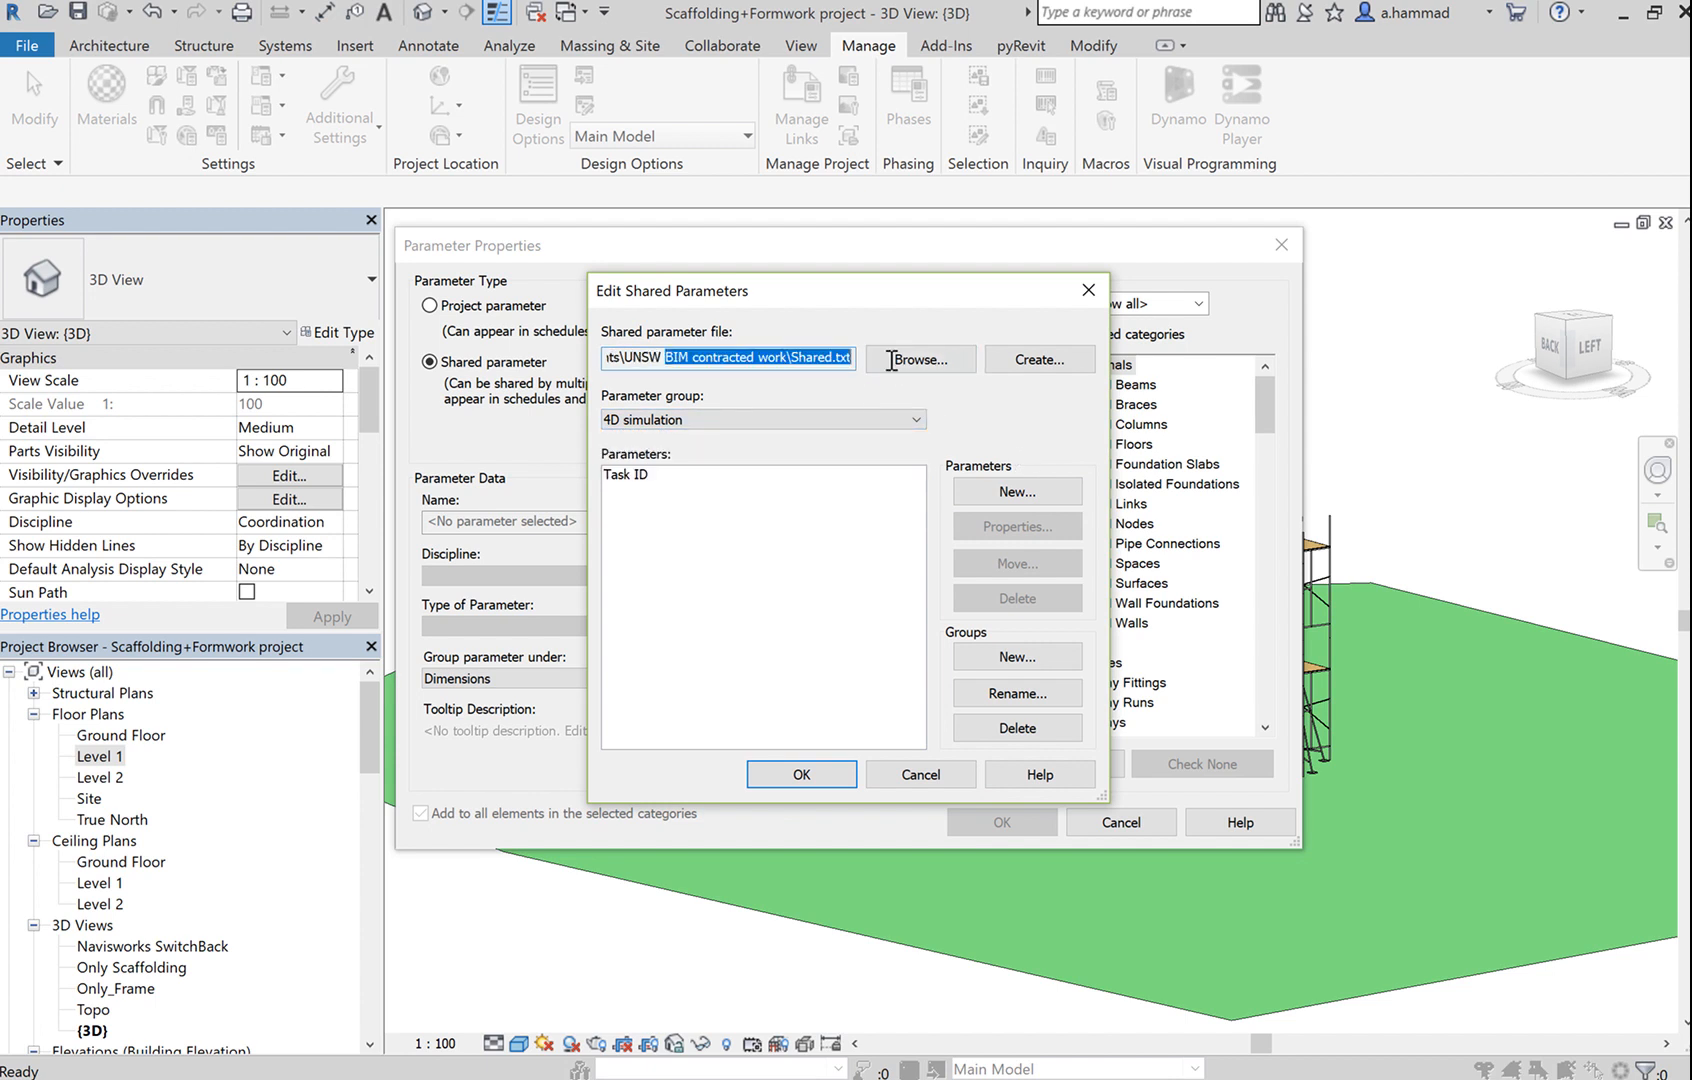
left_click(826, 362)
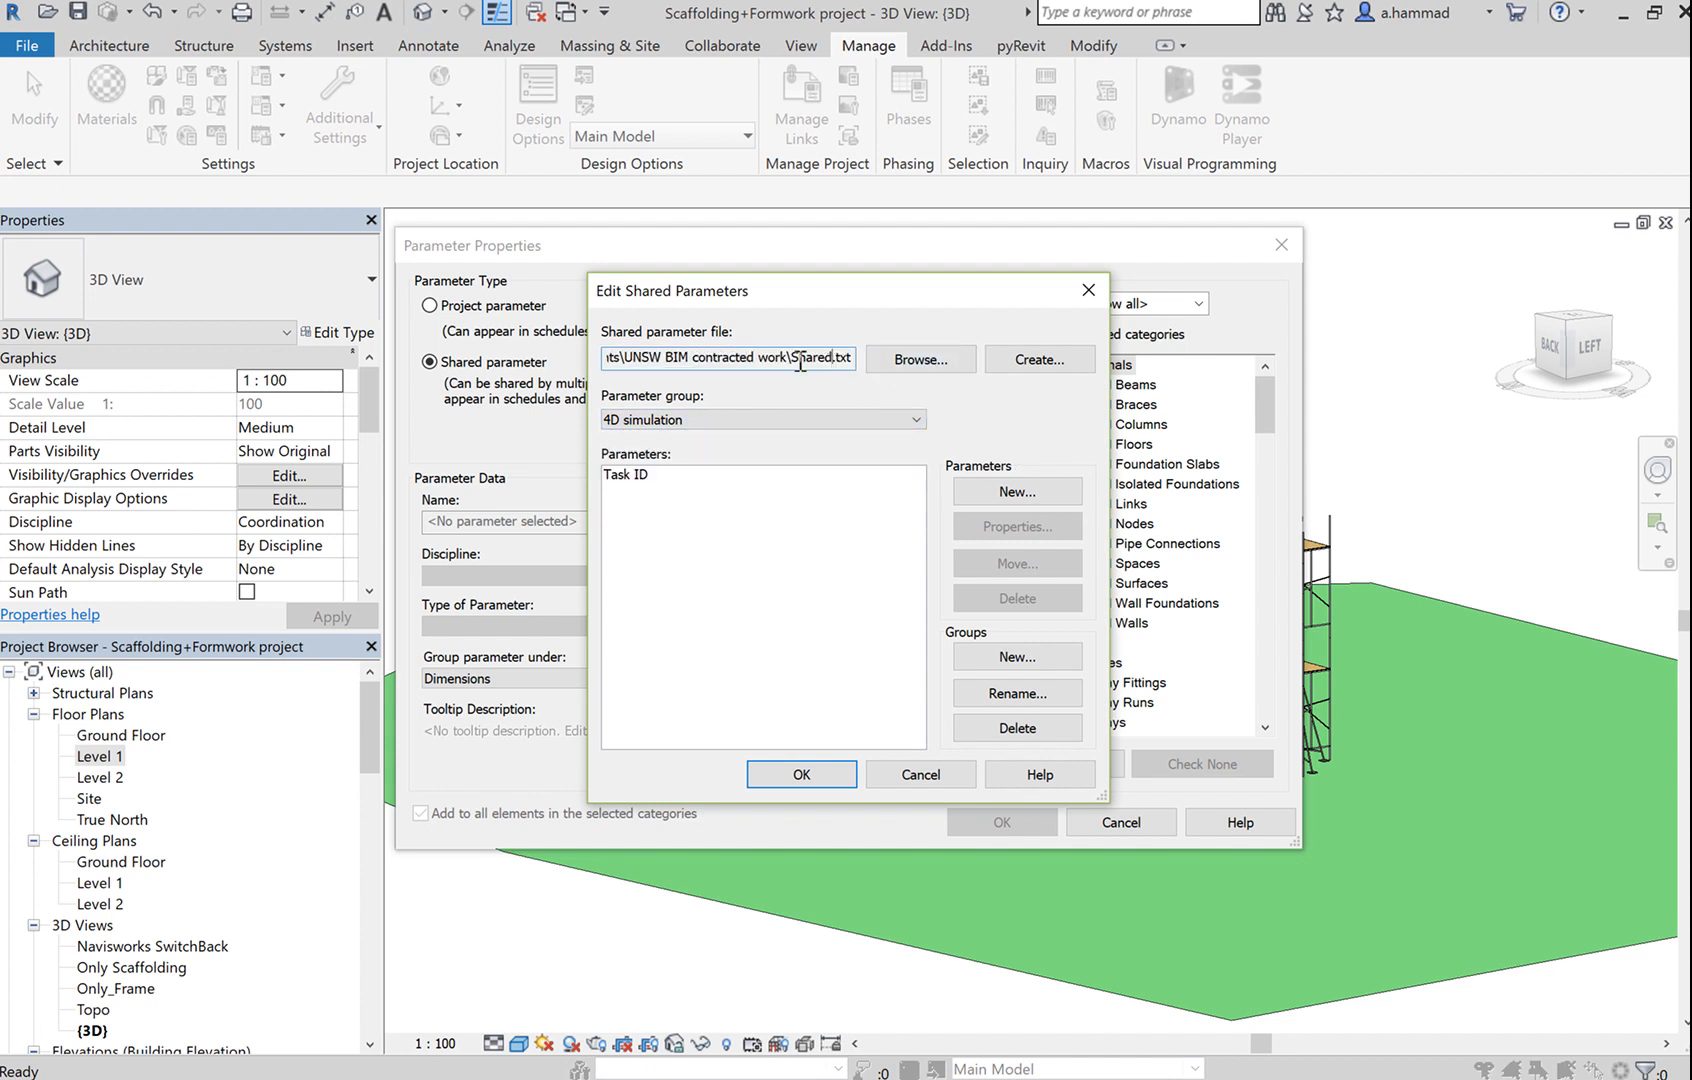
left_click_drag(611, 366, 857, 362)
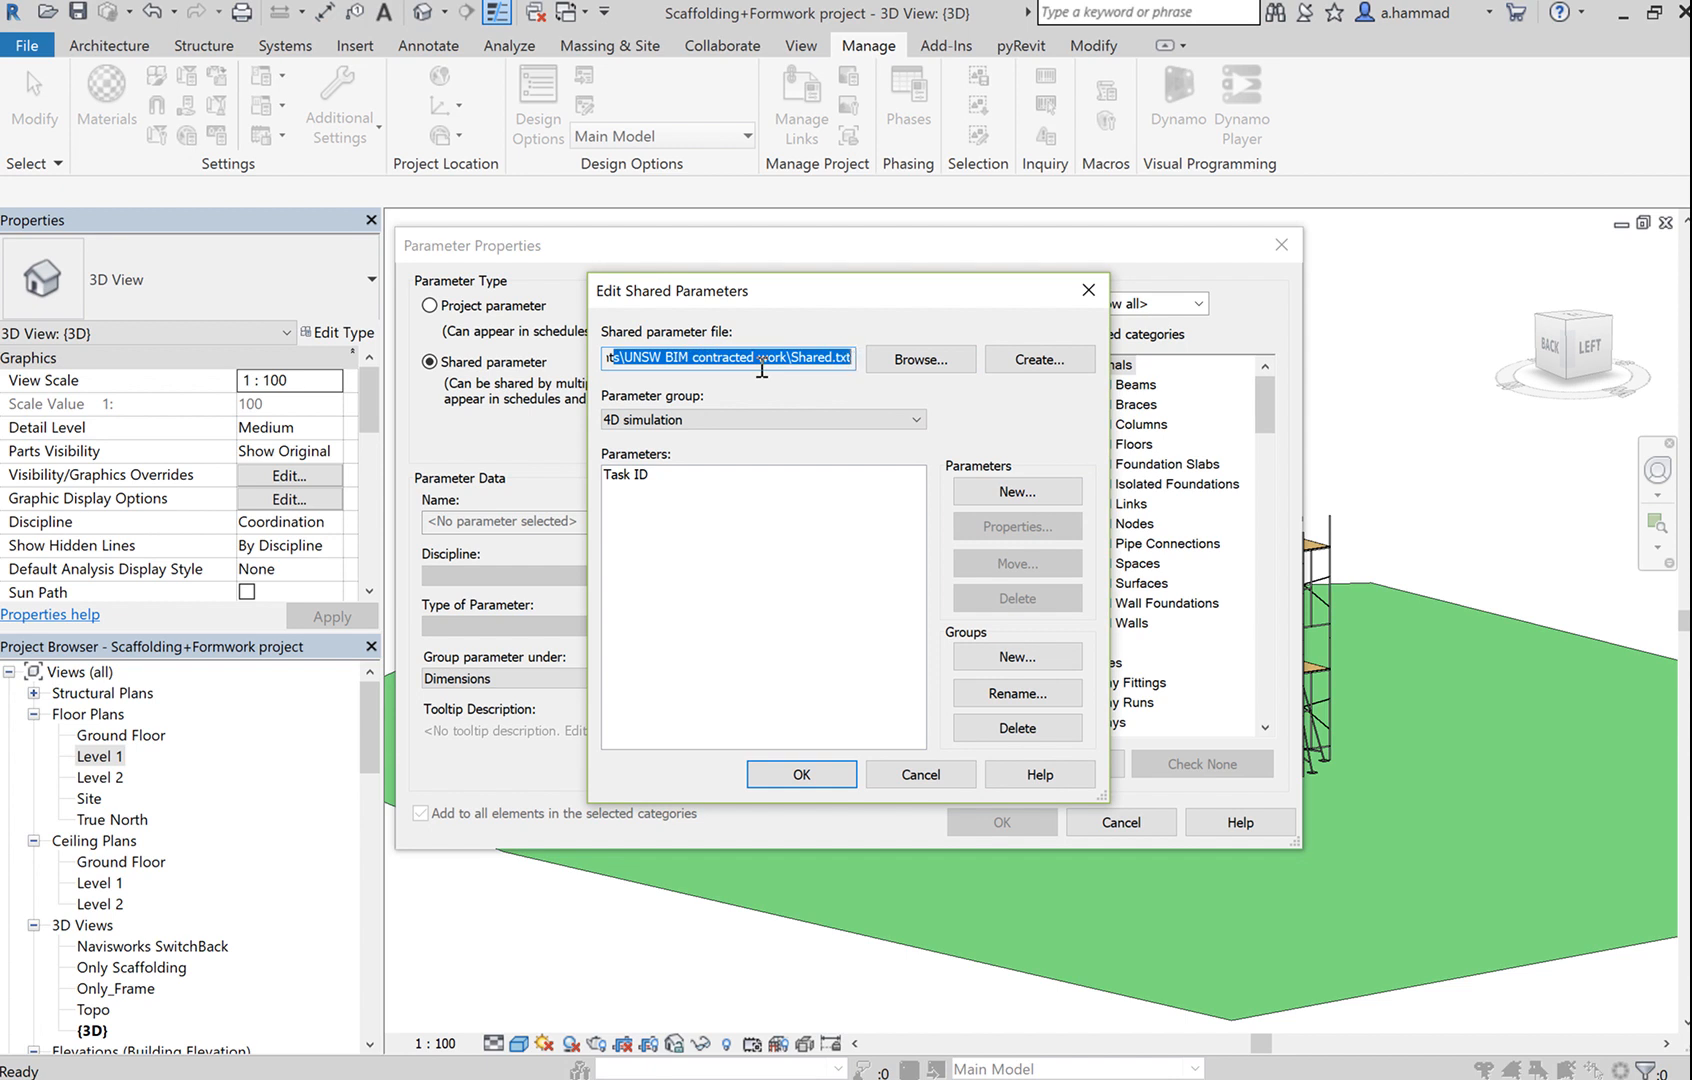
left_click(611, 367)
left_click_drag(611, 366, 841, 365)
left_click(770, 360)
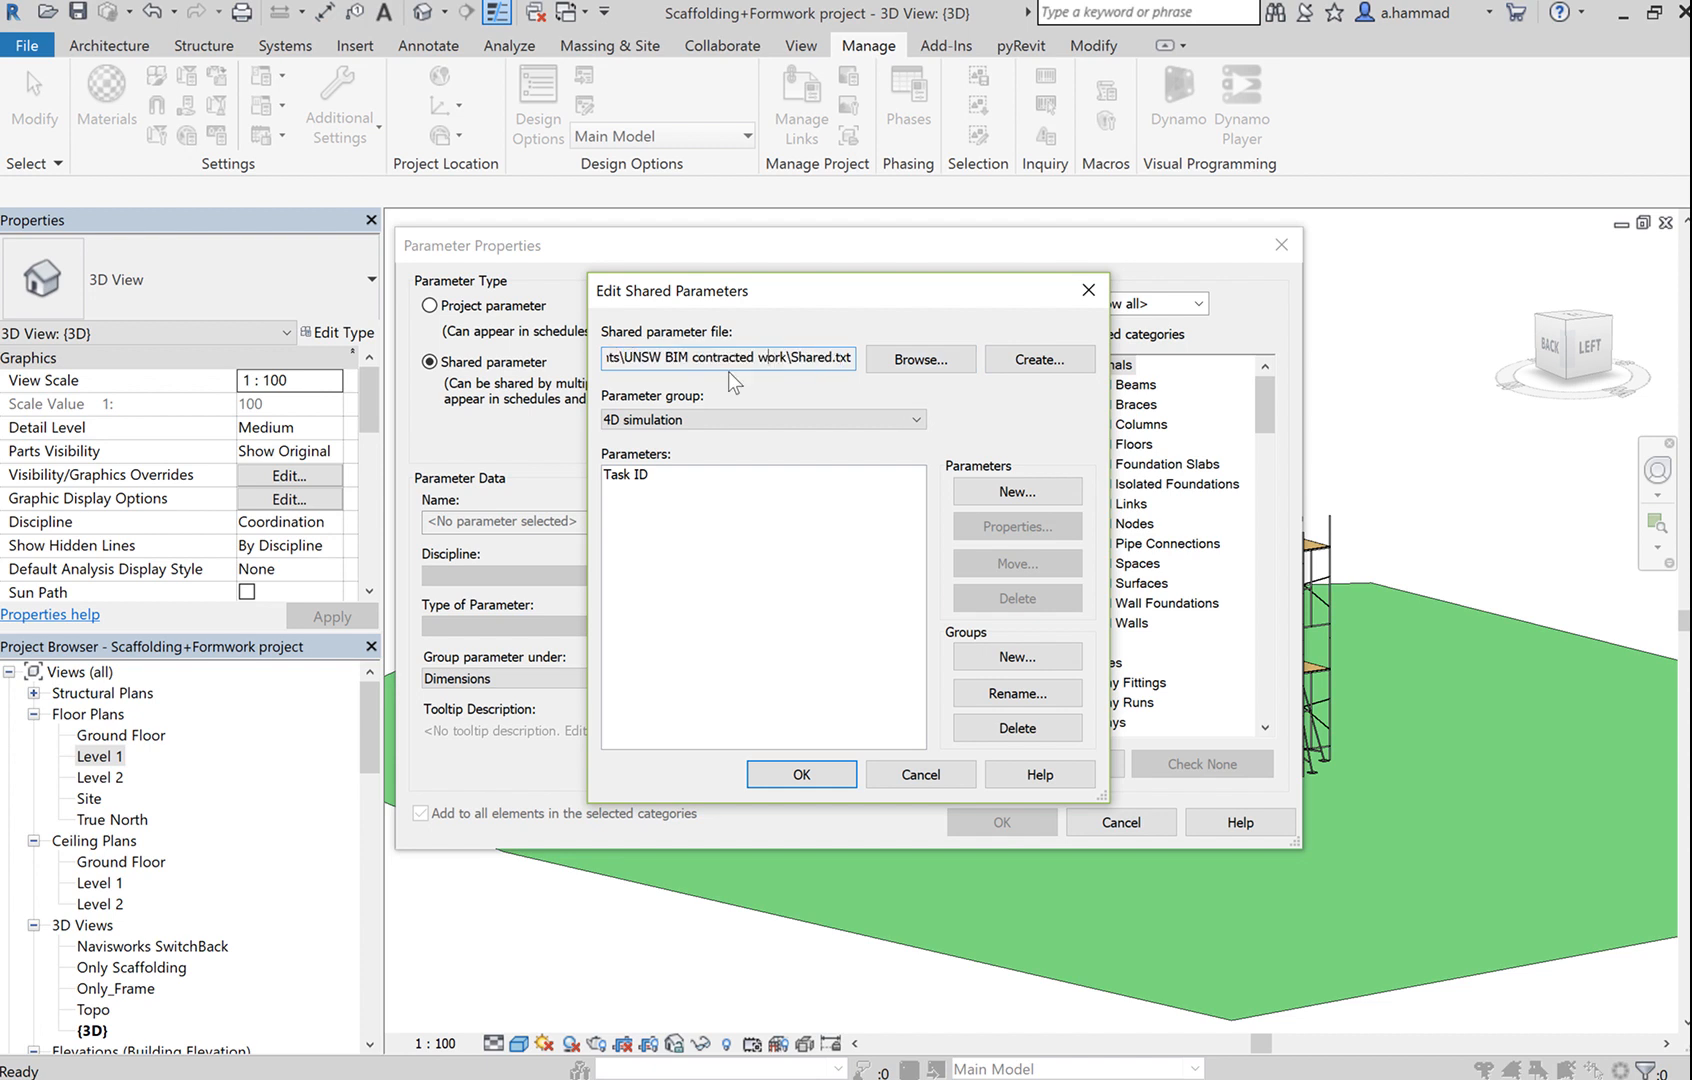
Recheck the groups, leaving 4D simulation selected, then begin creating a new shared parameter file.
left_click(818, 420)
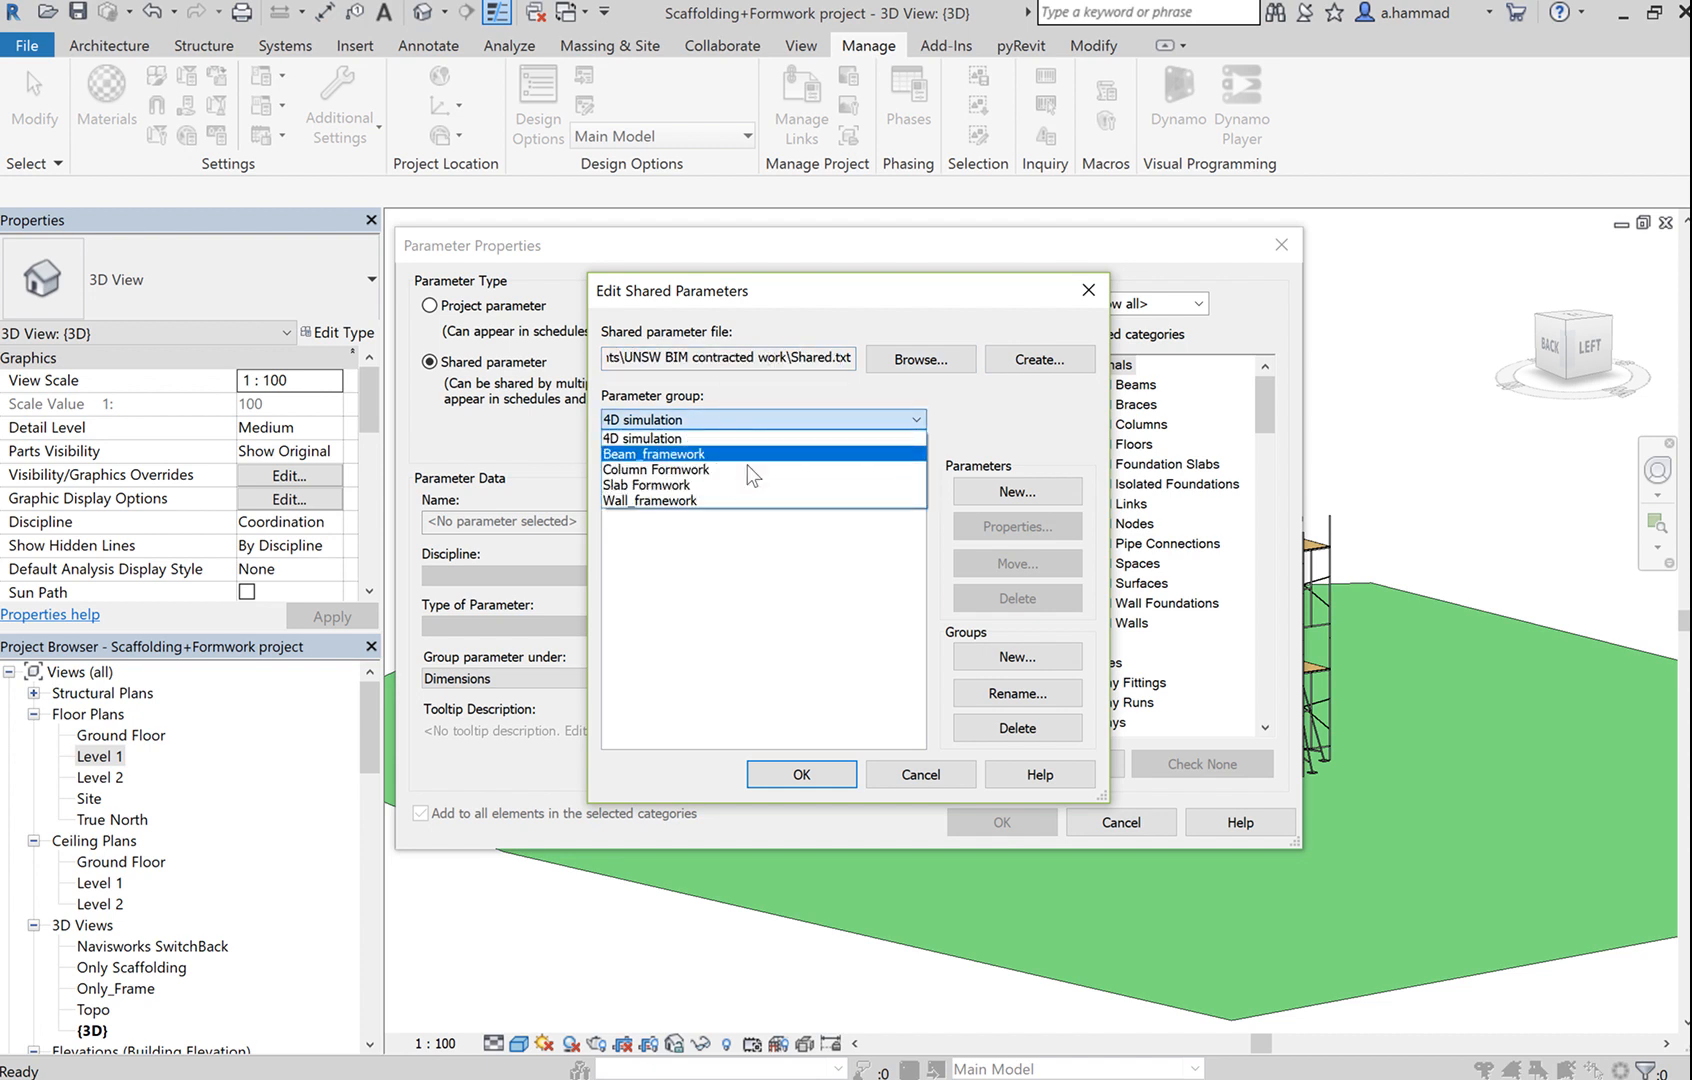
left_click(787, 364)
left_click(787, 364)
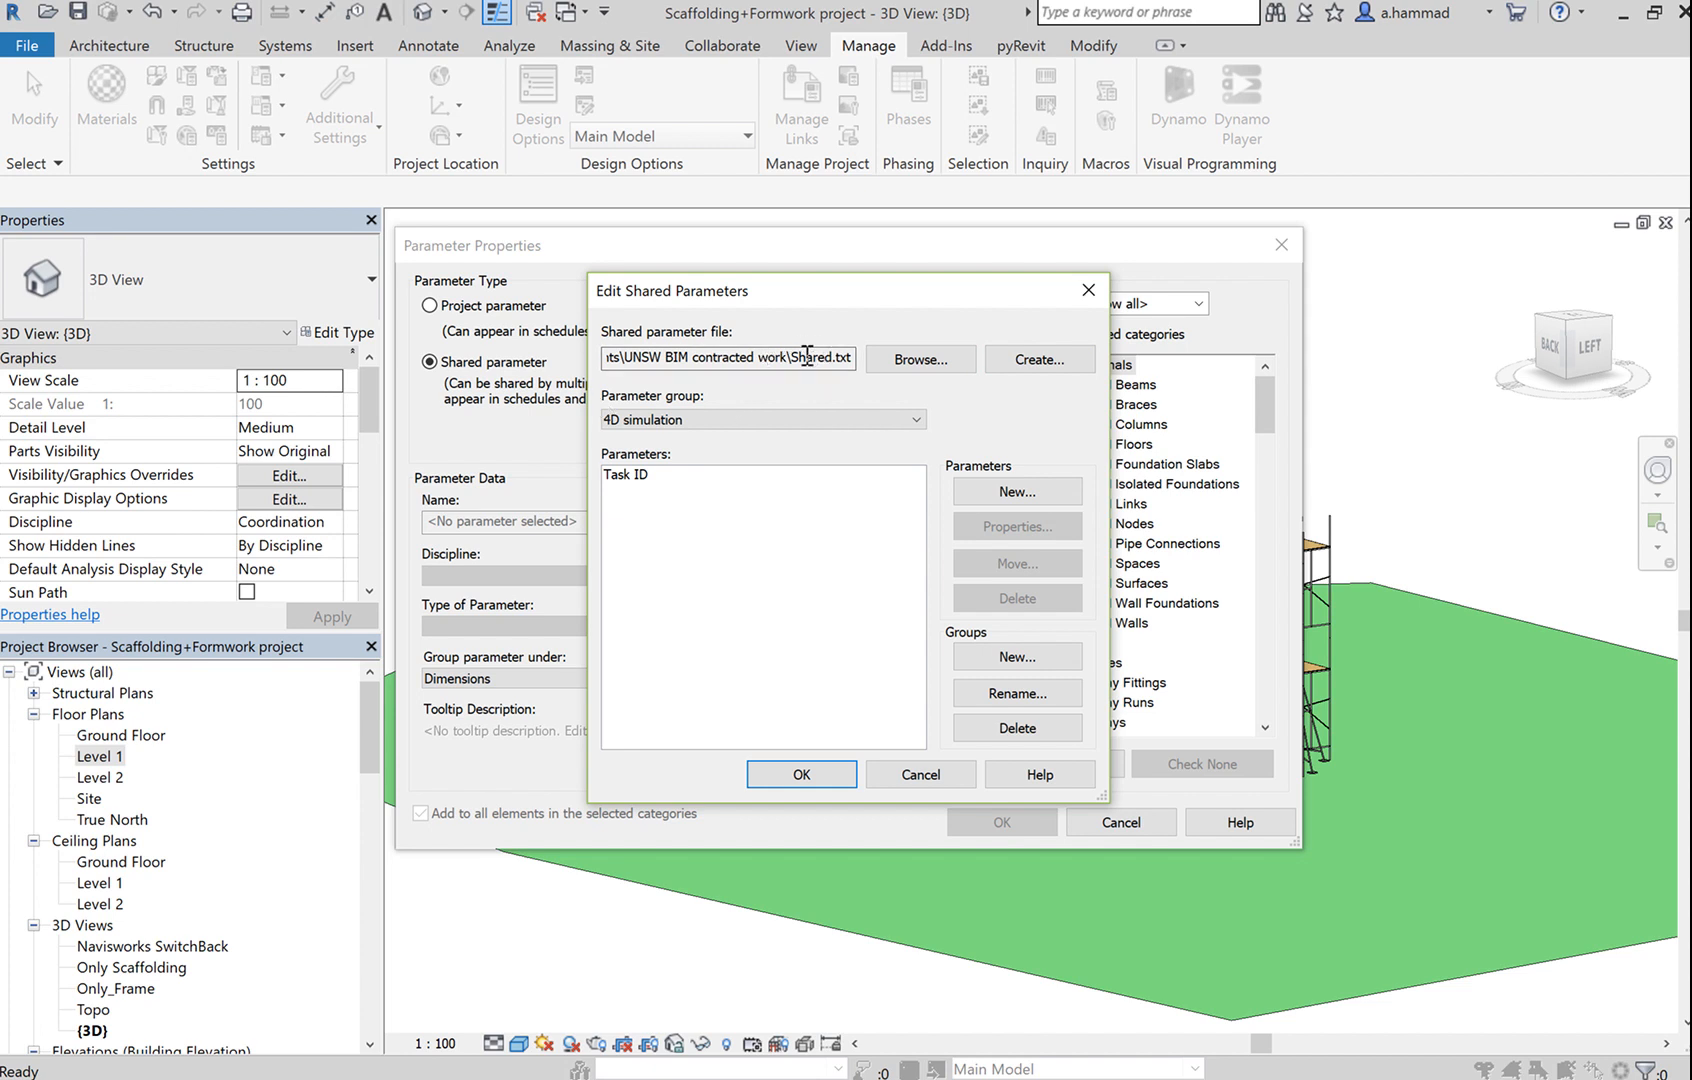
left_click(1061, 361)
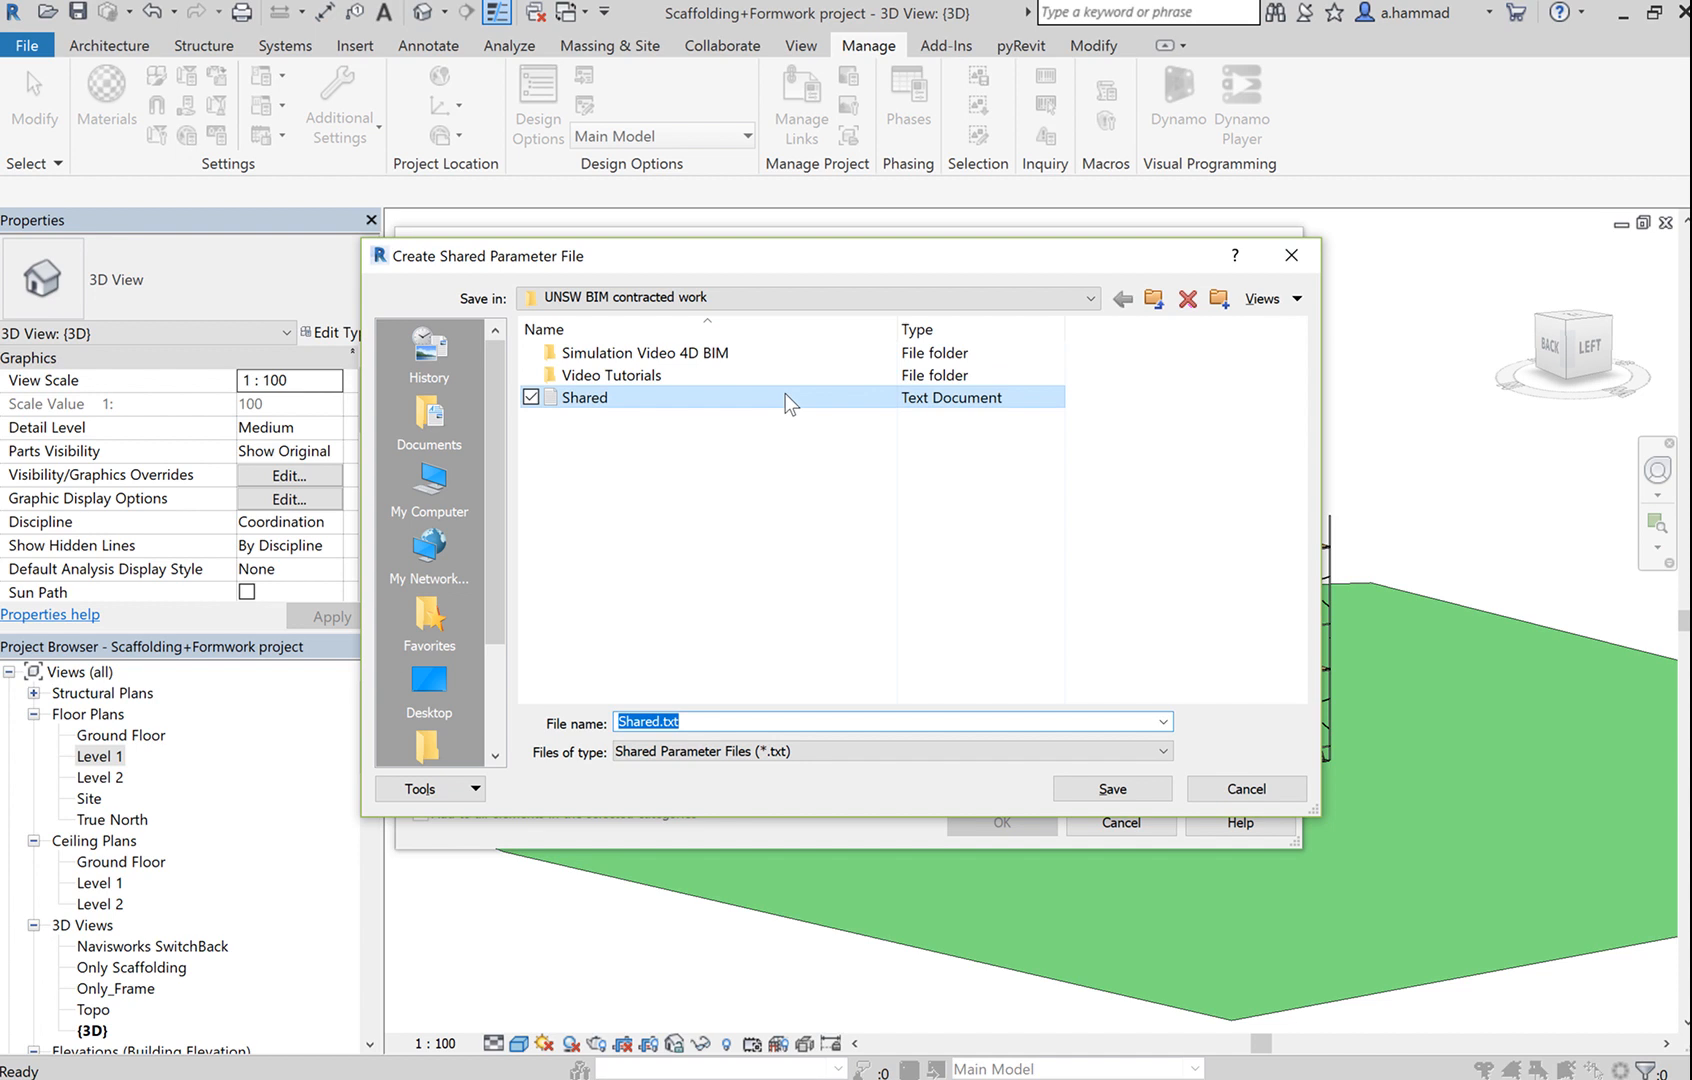
Save a new shared parameter file named Shared2.txt in the Simulation Video 4D BIM folder.
double_click(726, 354)
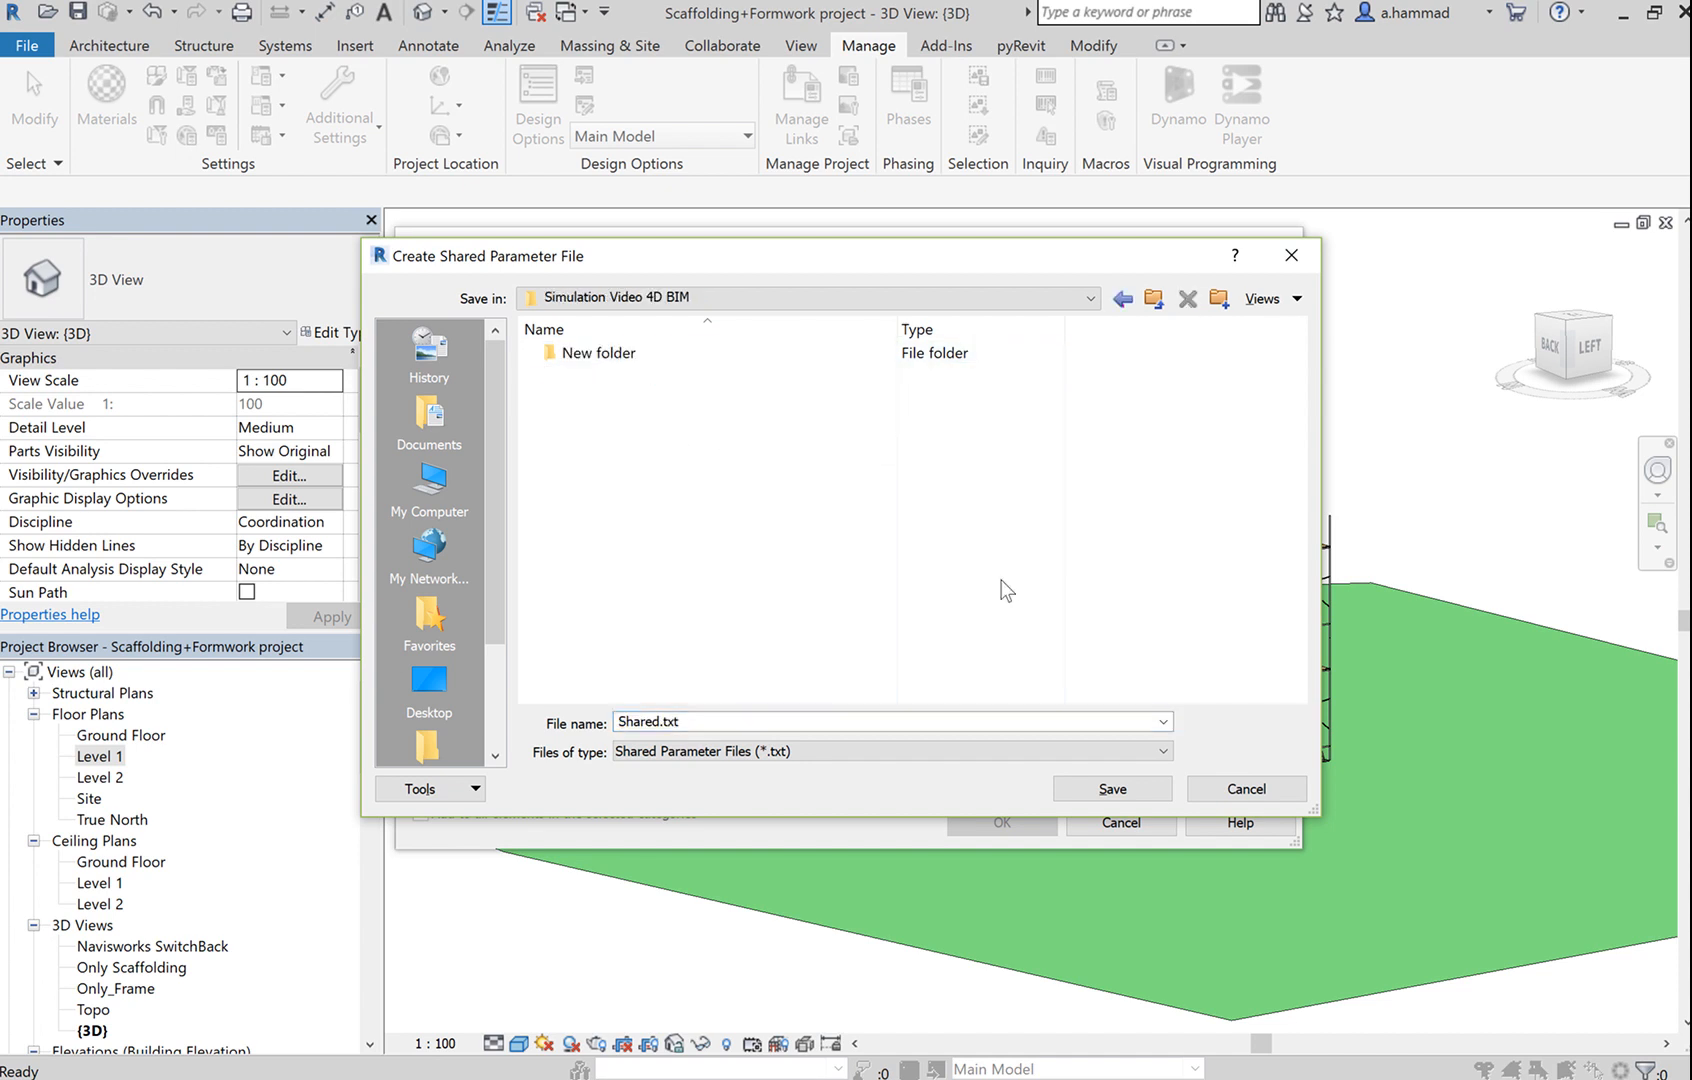
left_click(723, 724)
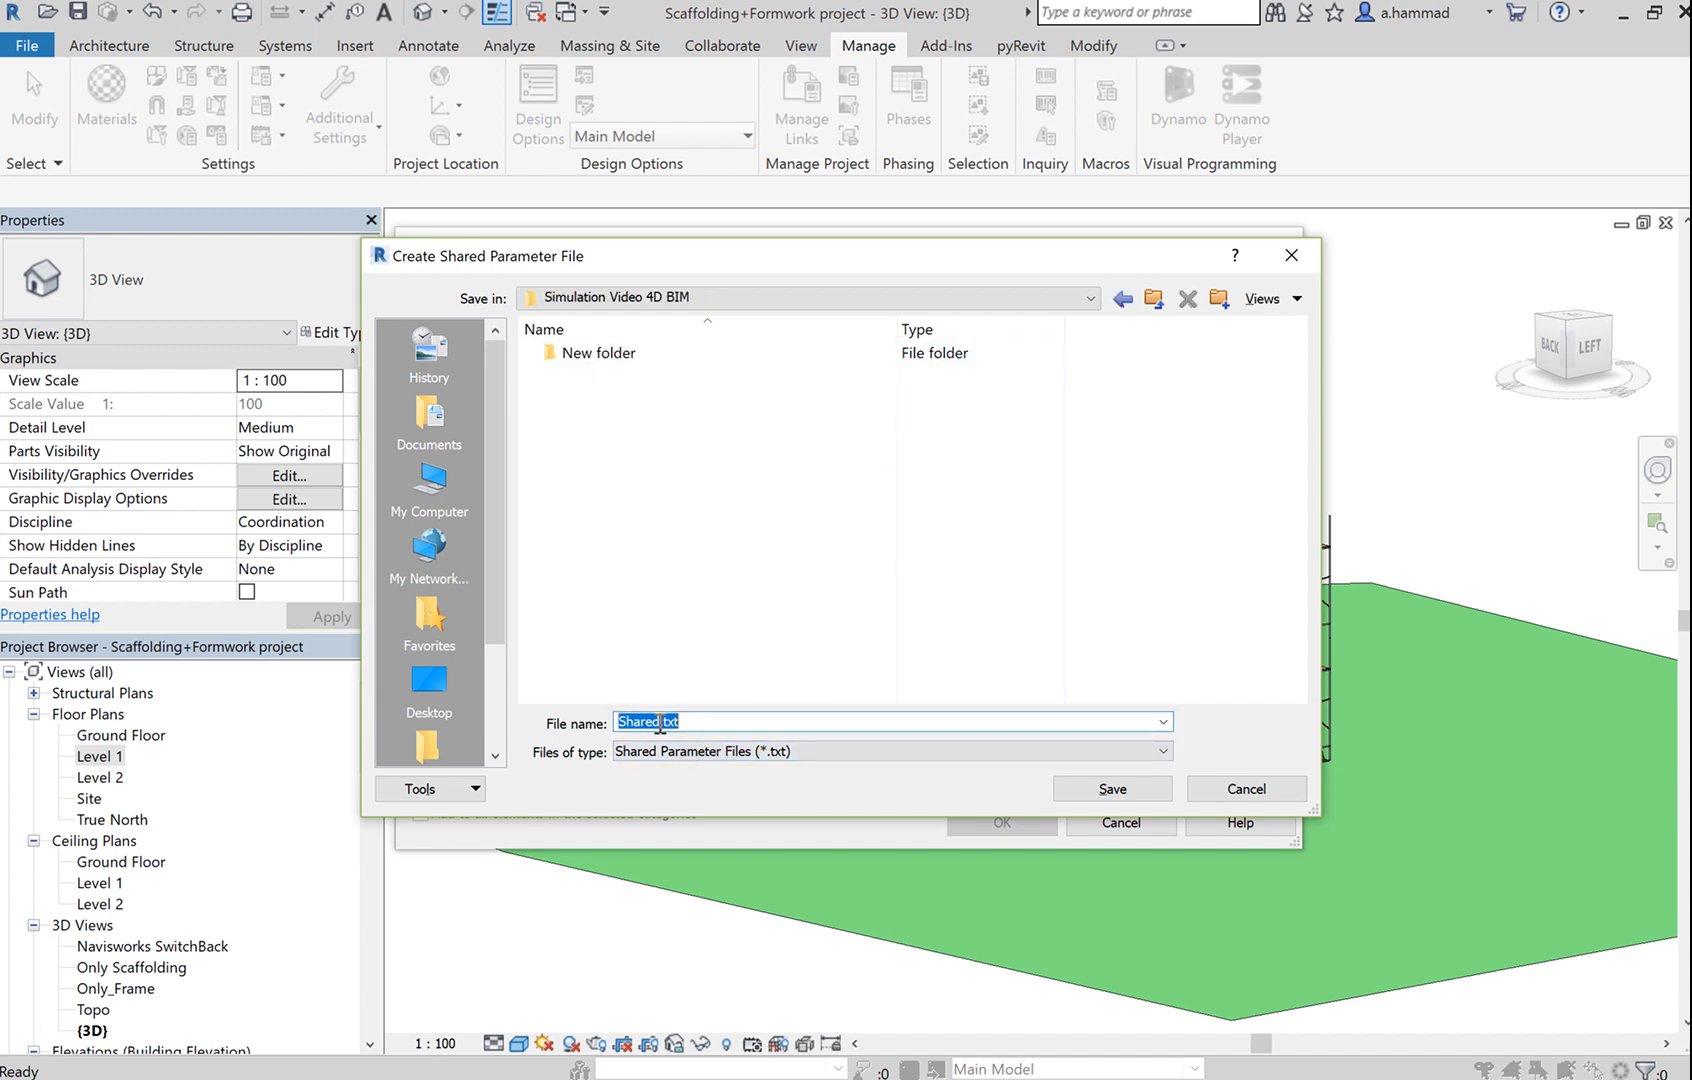
left_click(661, 722)
type("2")
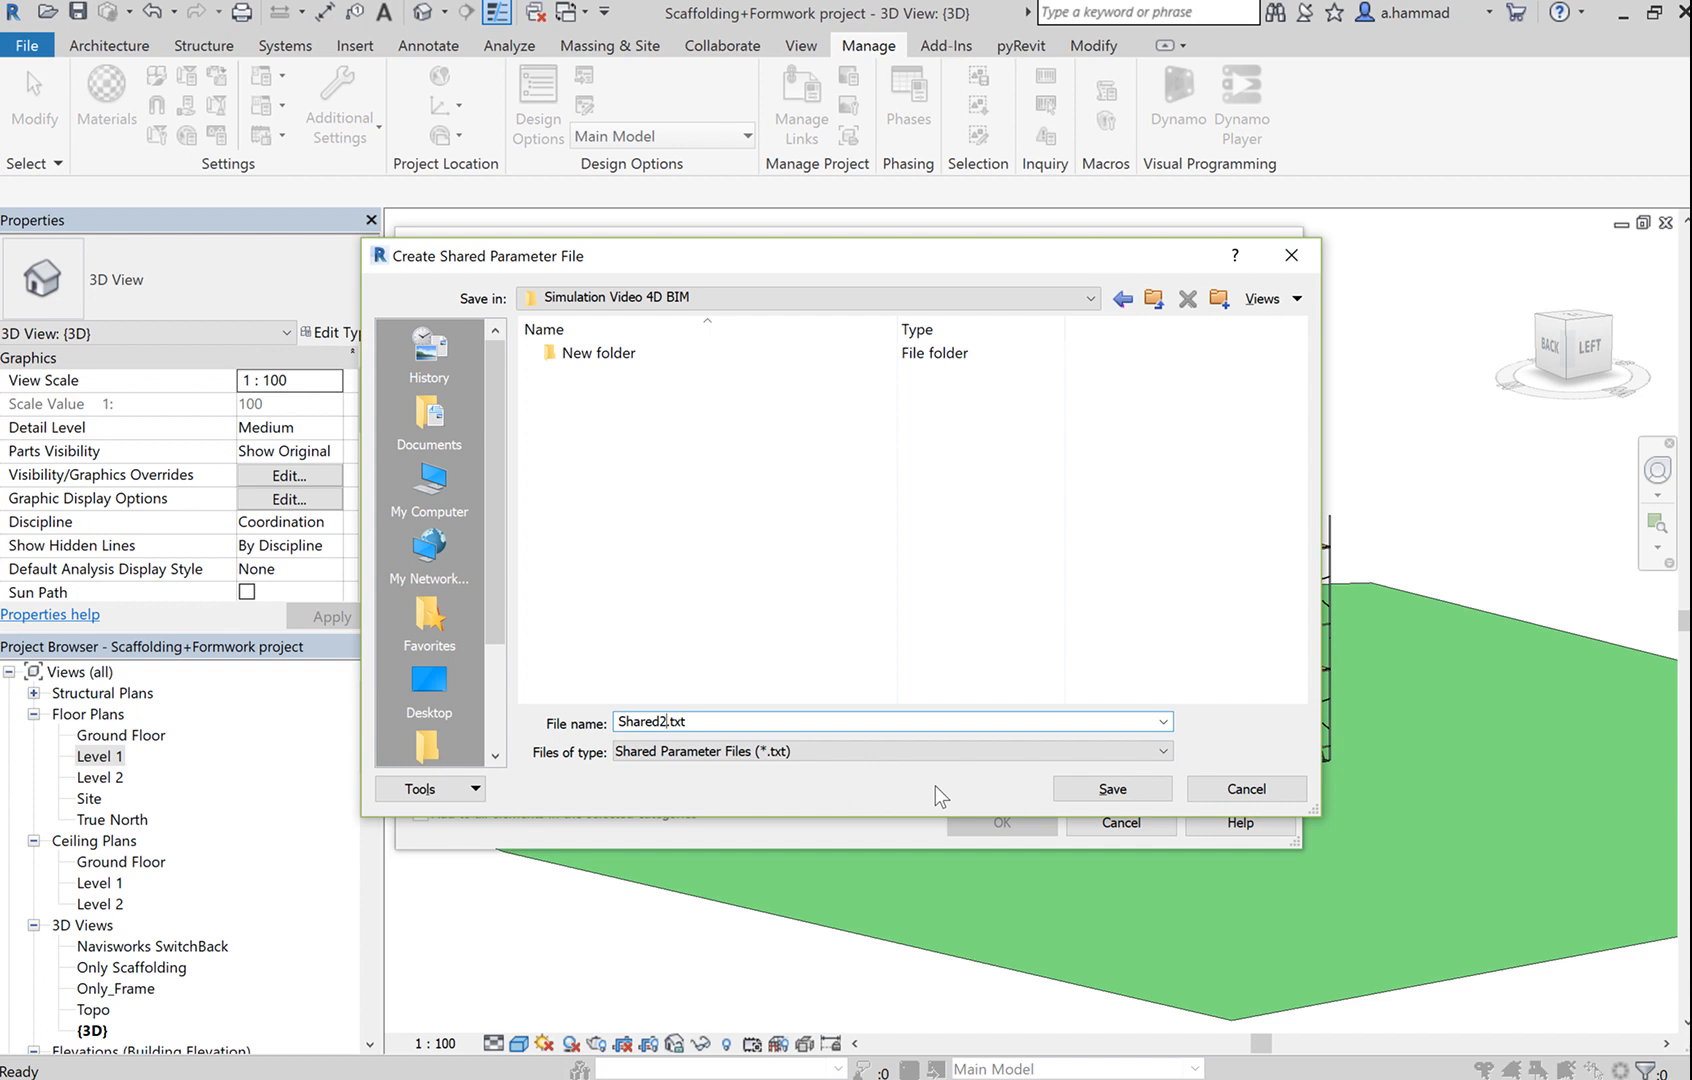
left_click(1116, 790)
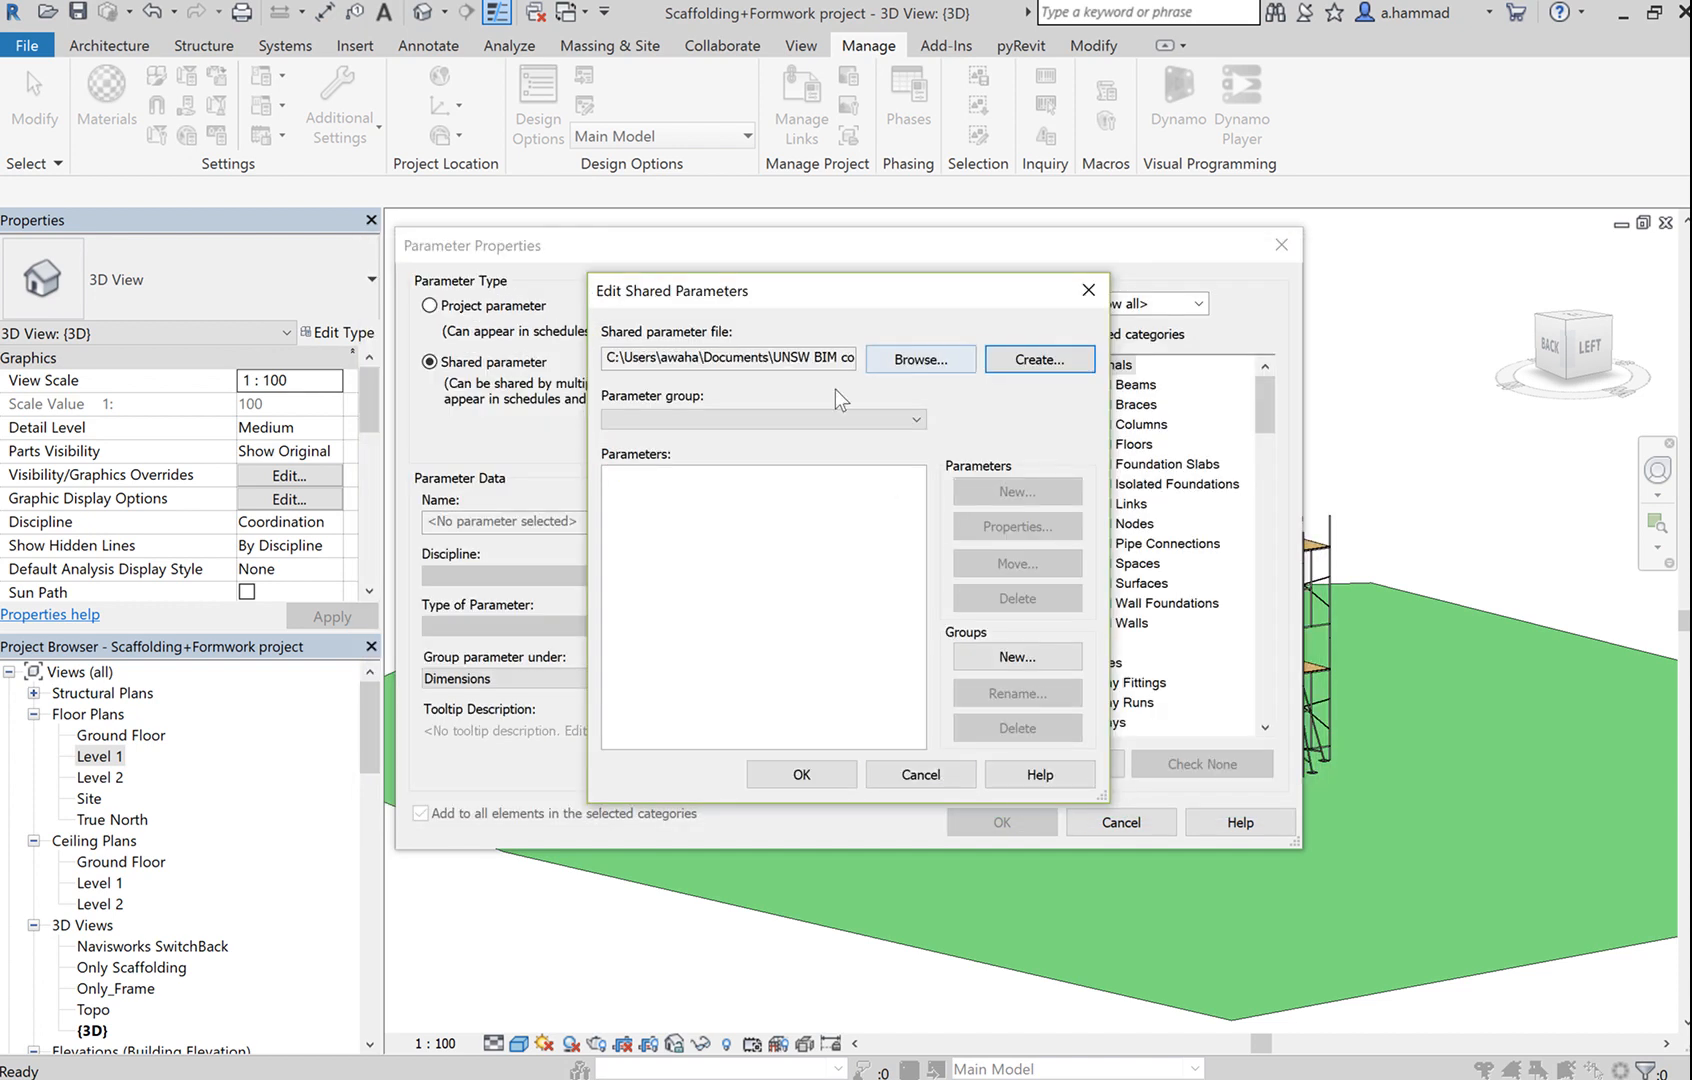
Browse for a shared parameter file, look inside New folder, and cancel without choosing one.
left_click(915, 359)
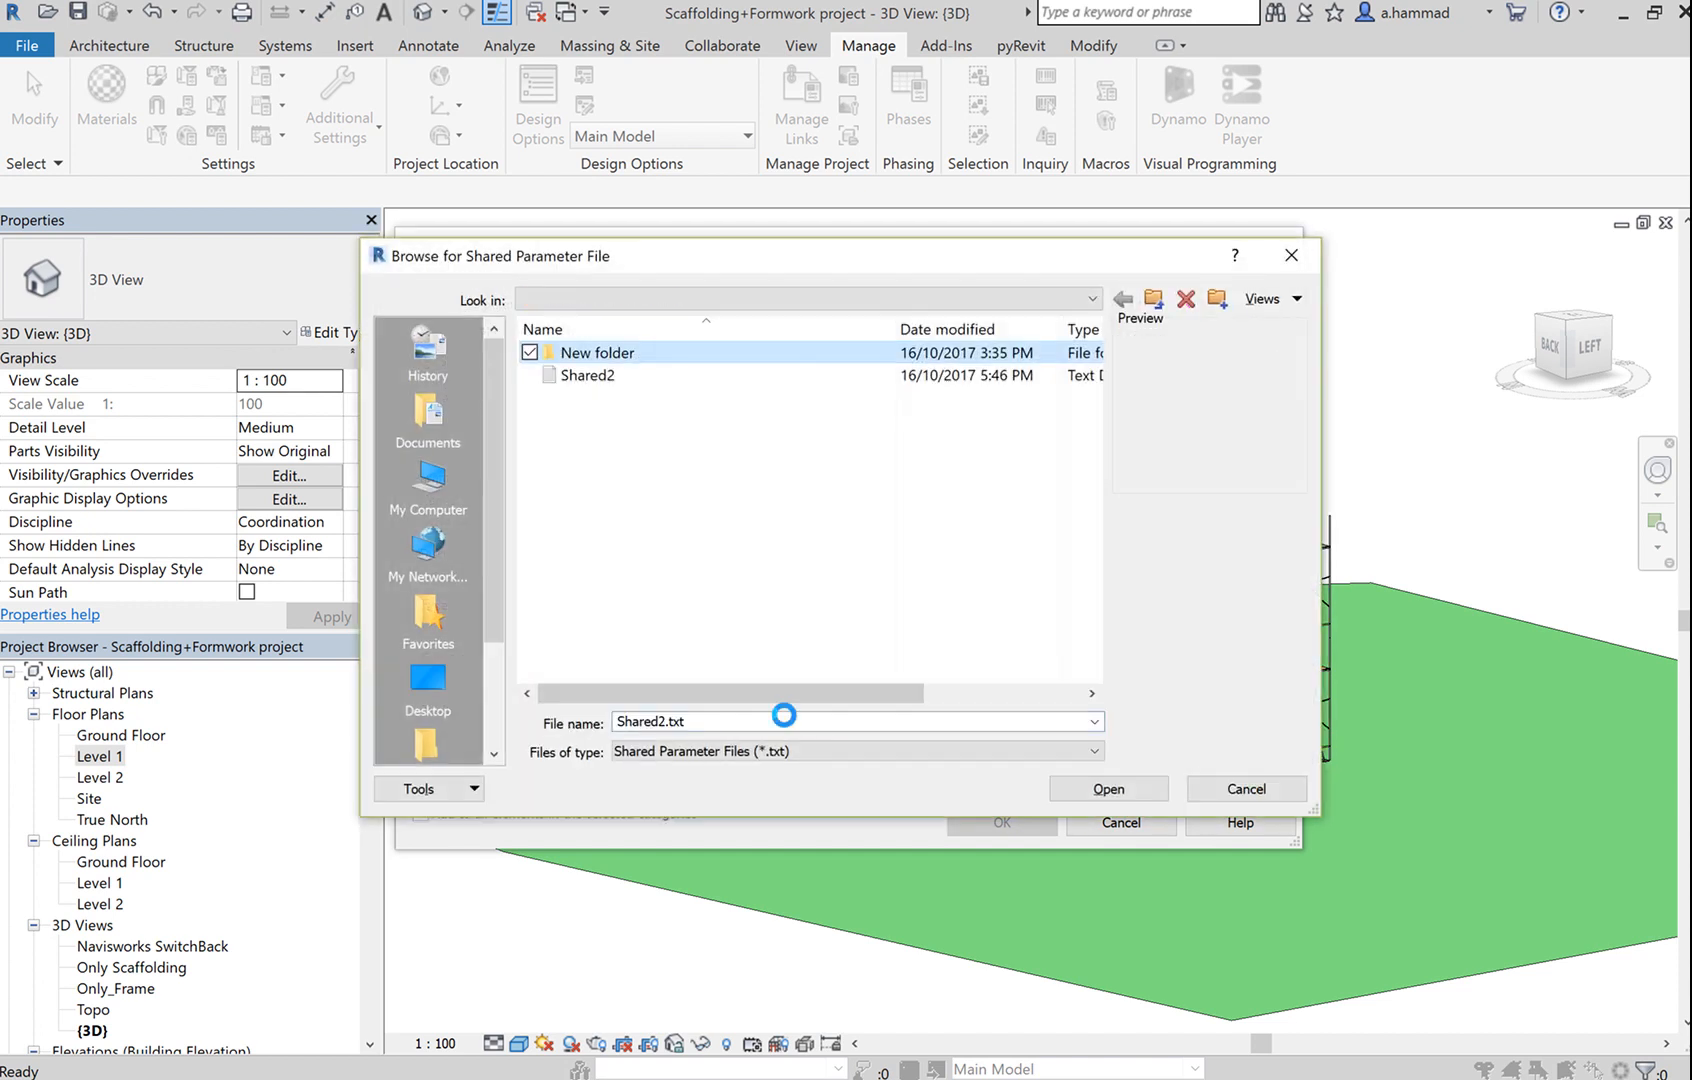
left_click(1139, 789)
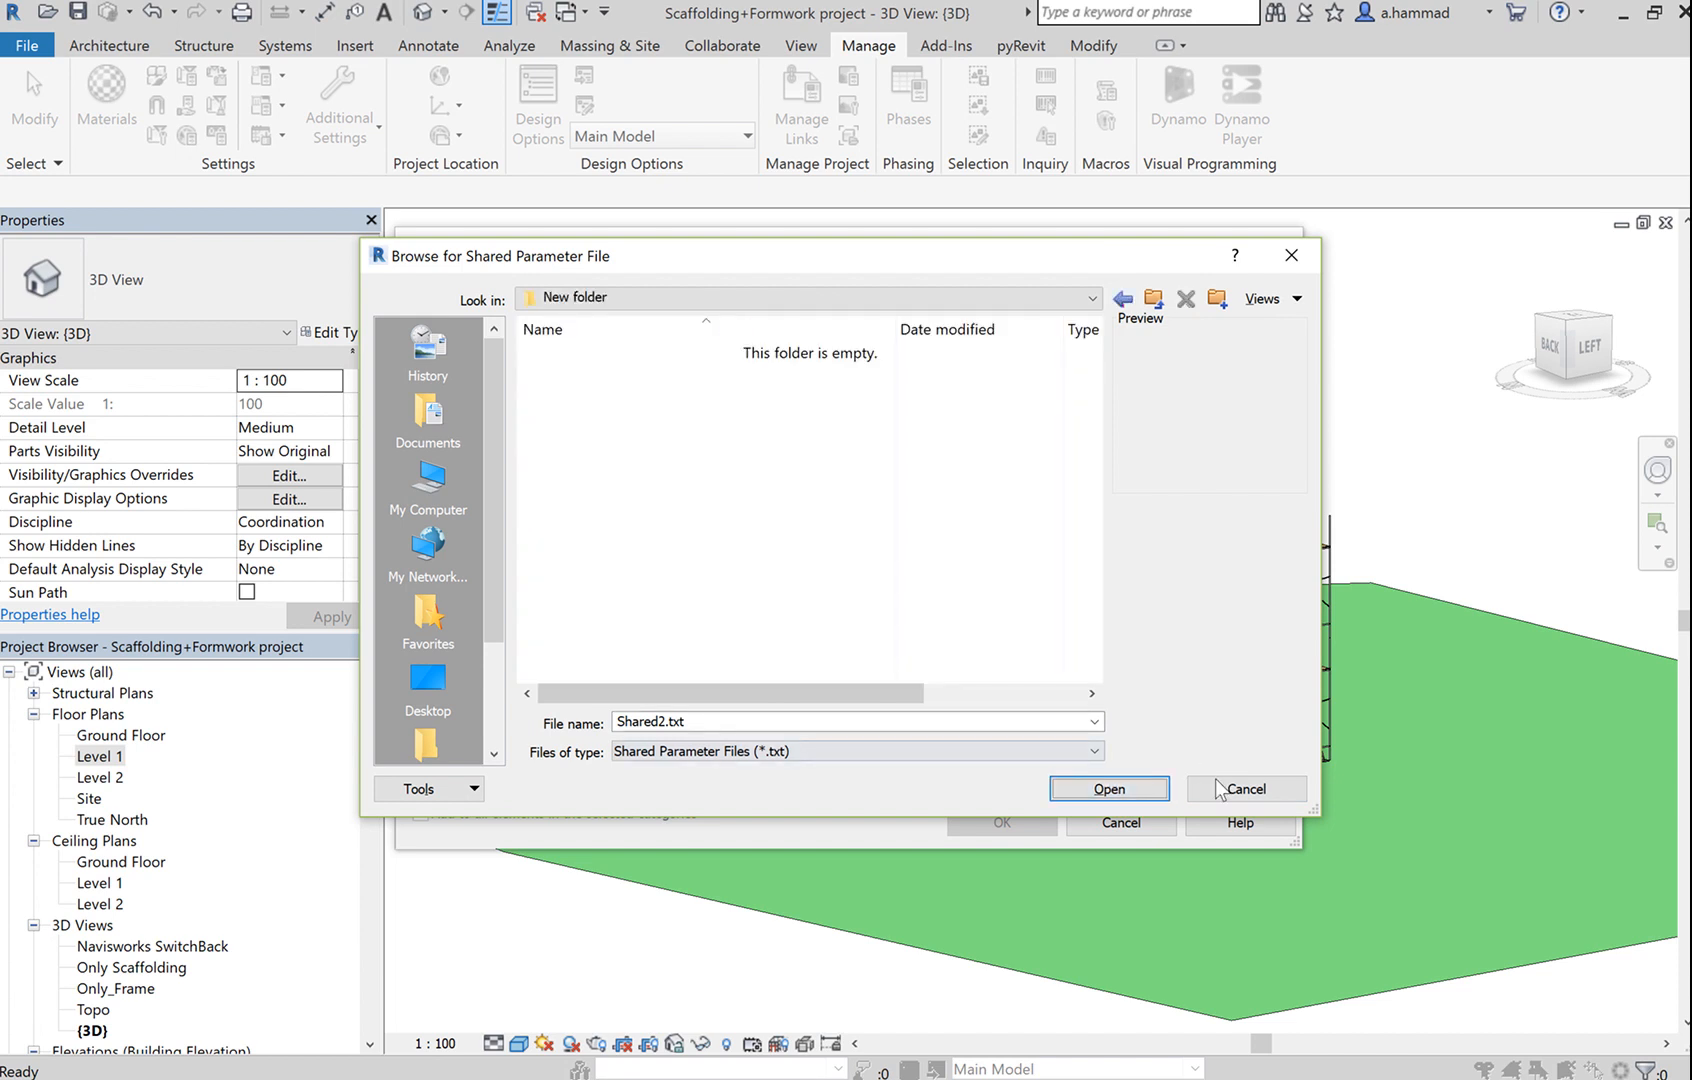
left_click(1245, 789)
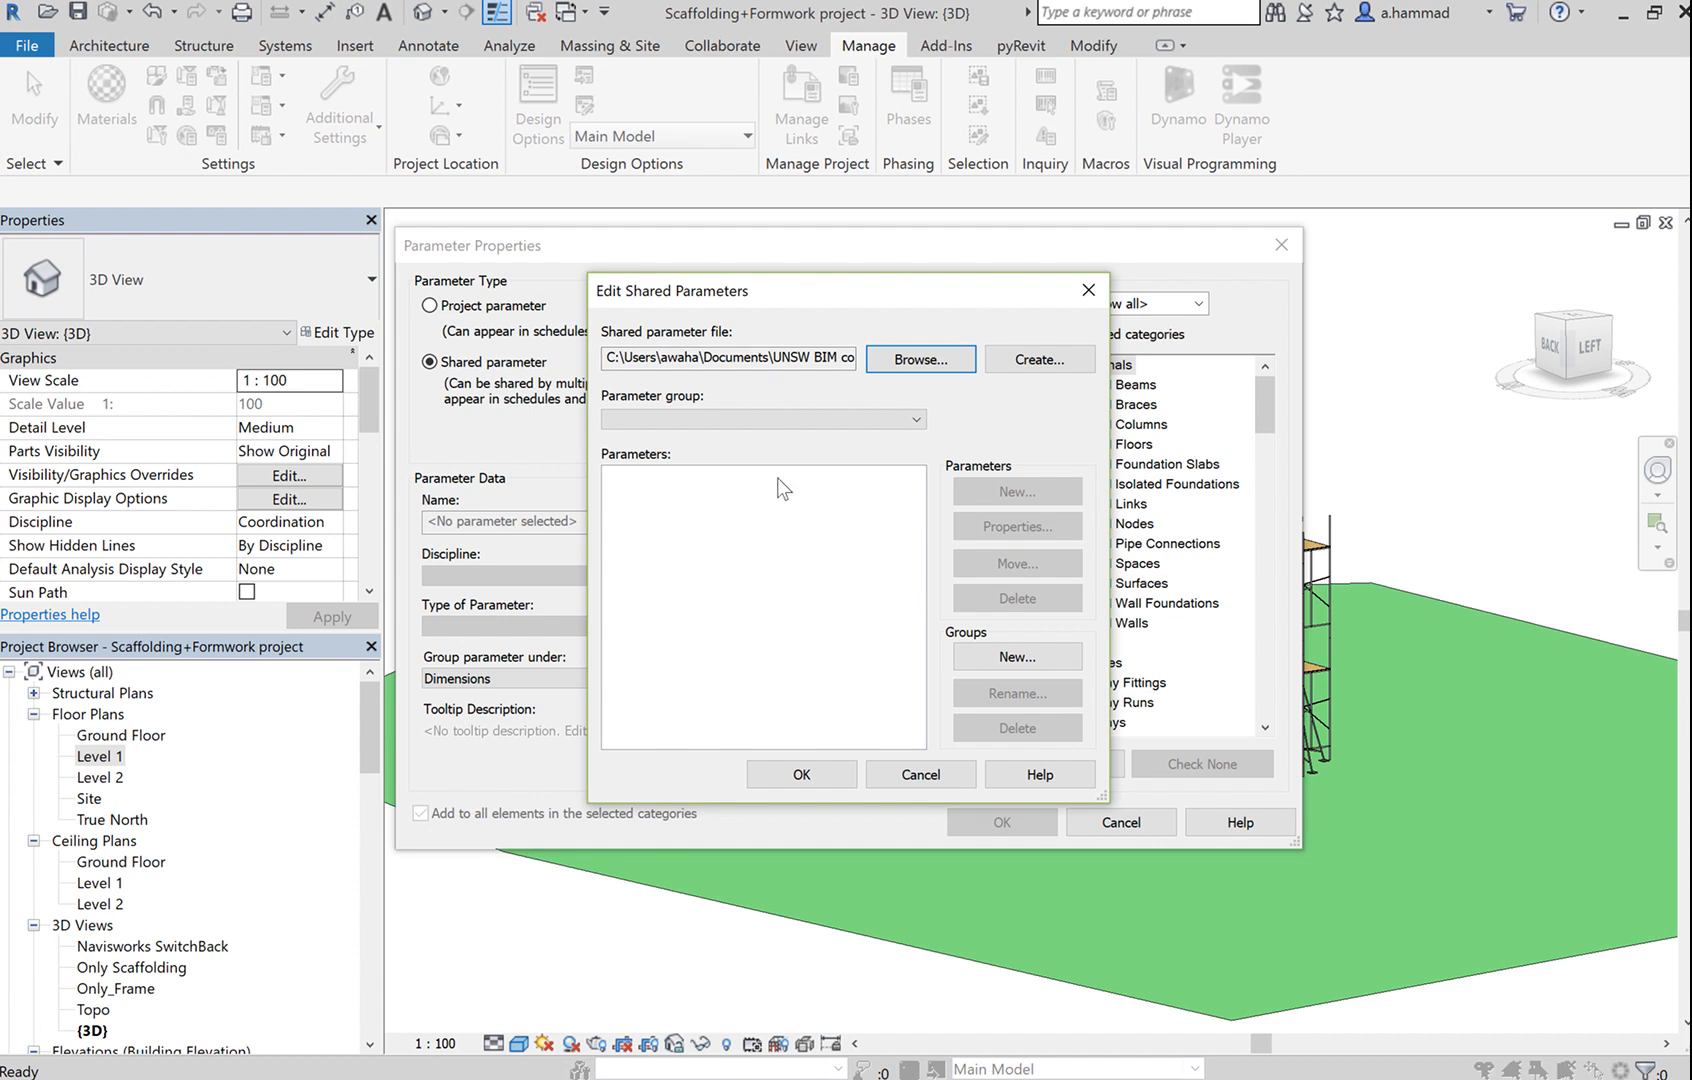
Add a parameter group named Simulation 4D to Shared2.txt.
left_click(876, 584)
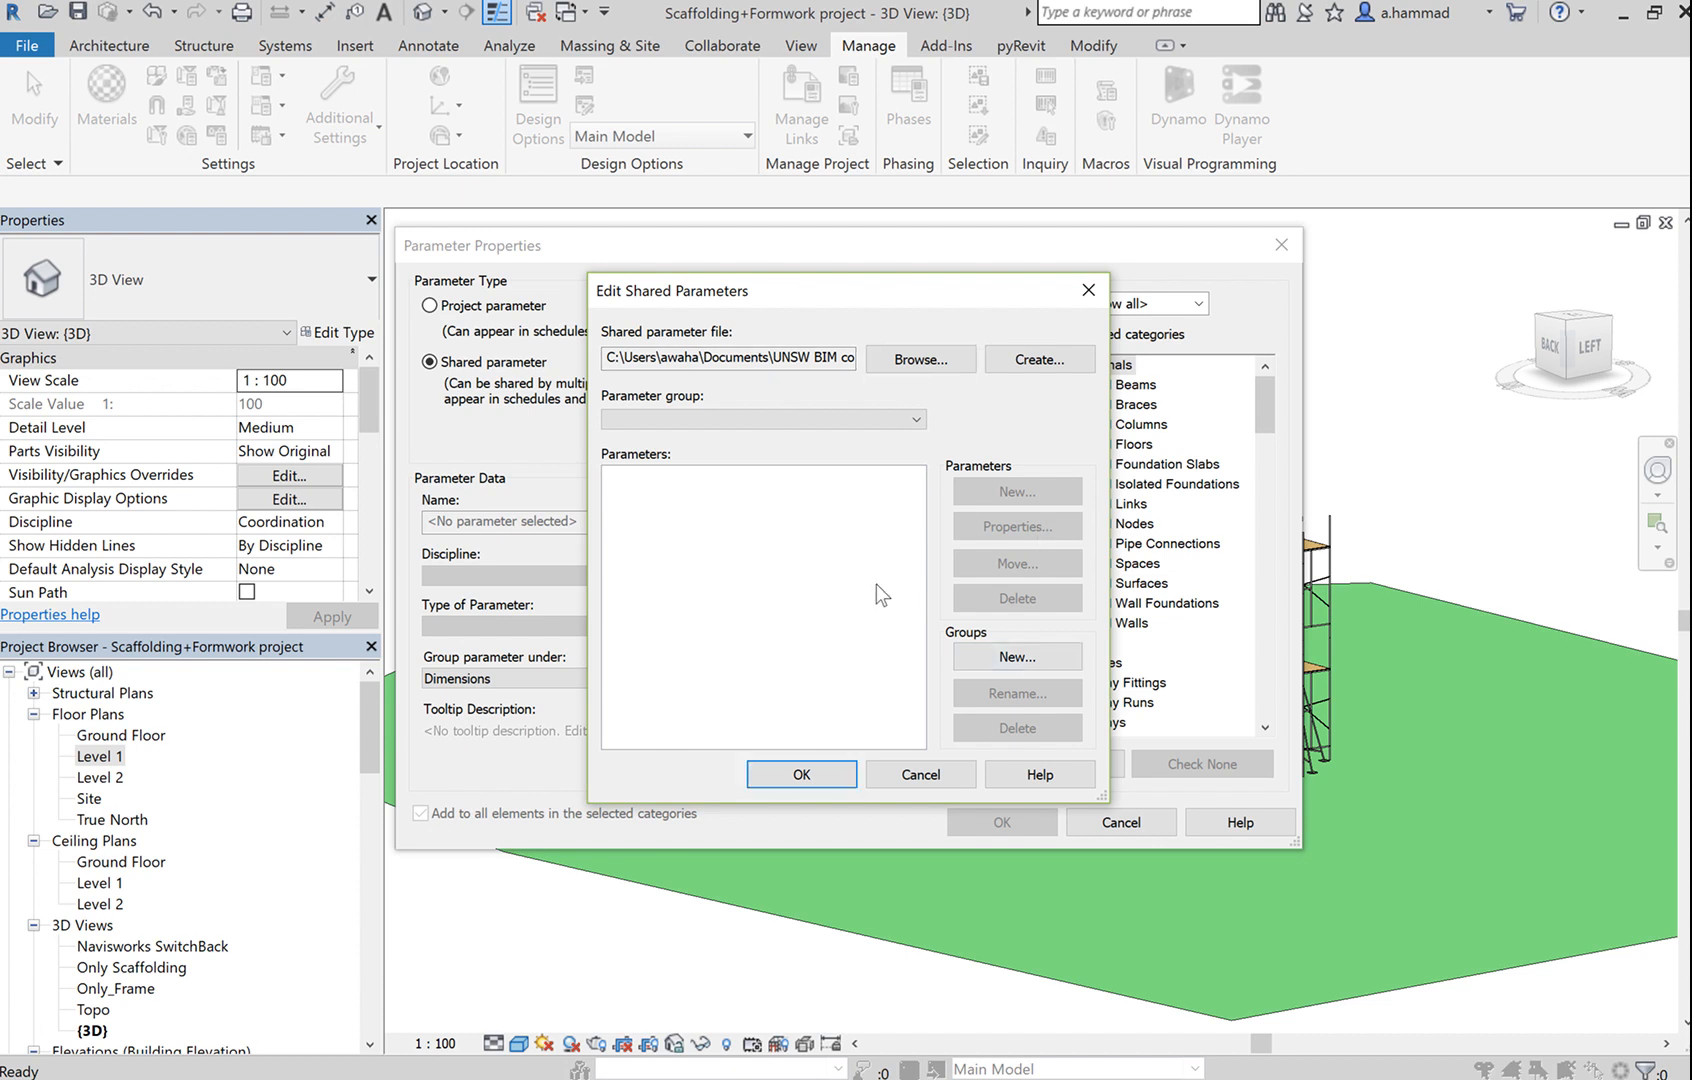
left_click(1017, 660)
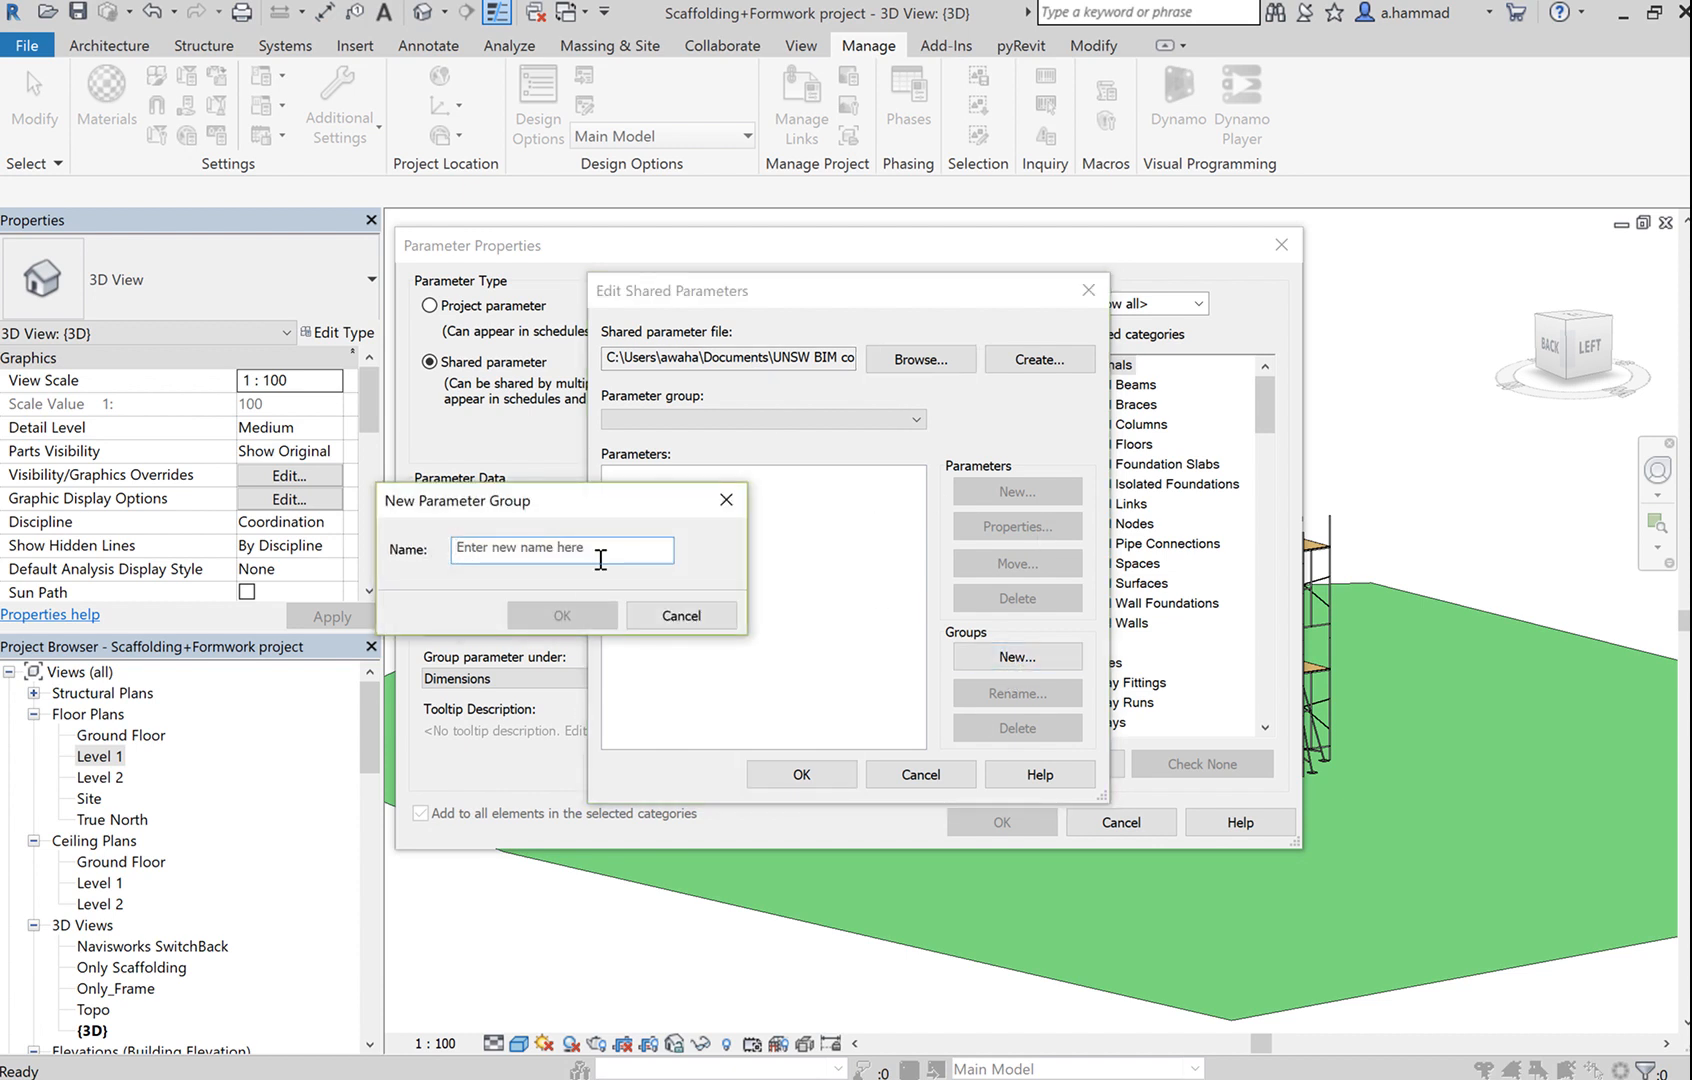
type("Simu")
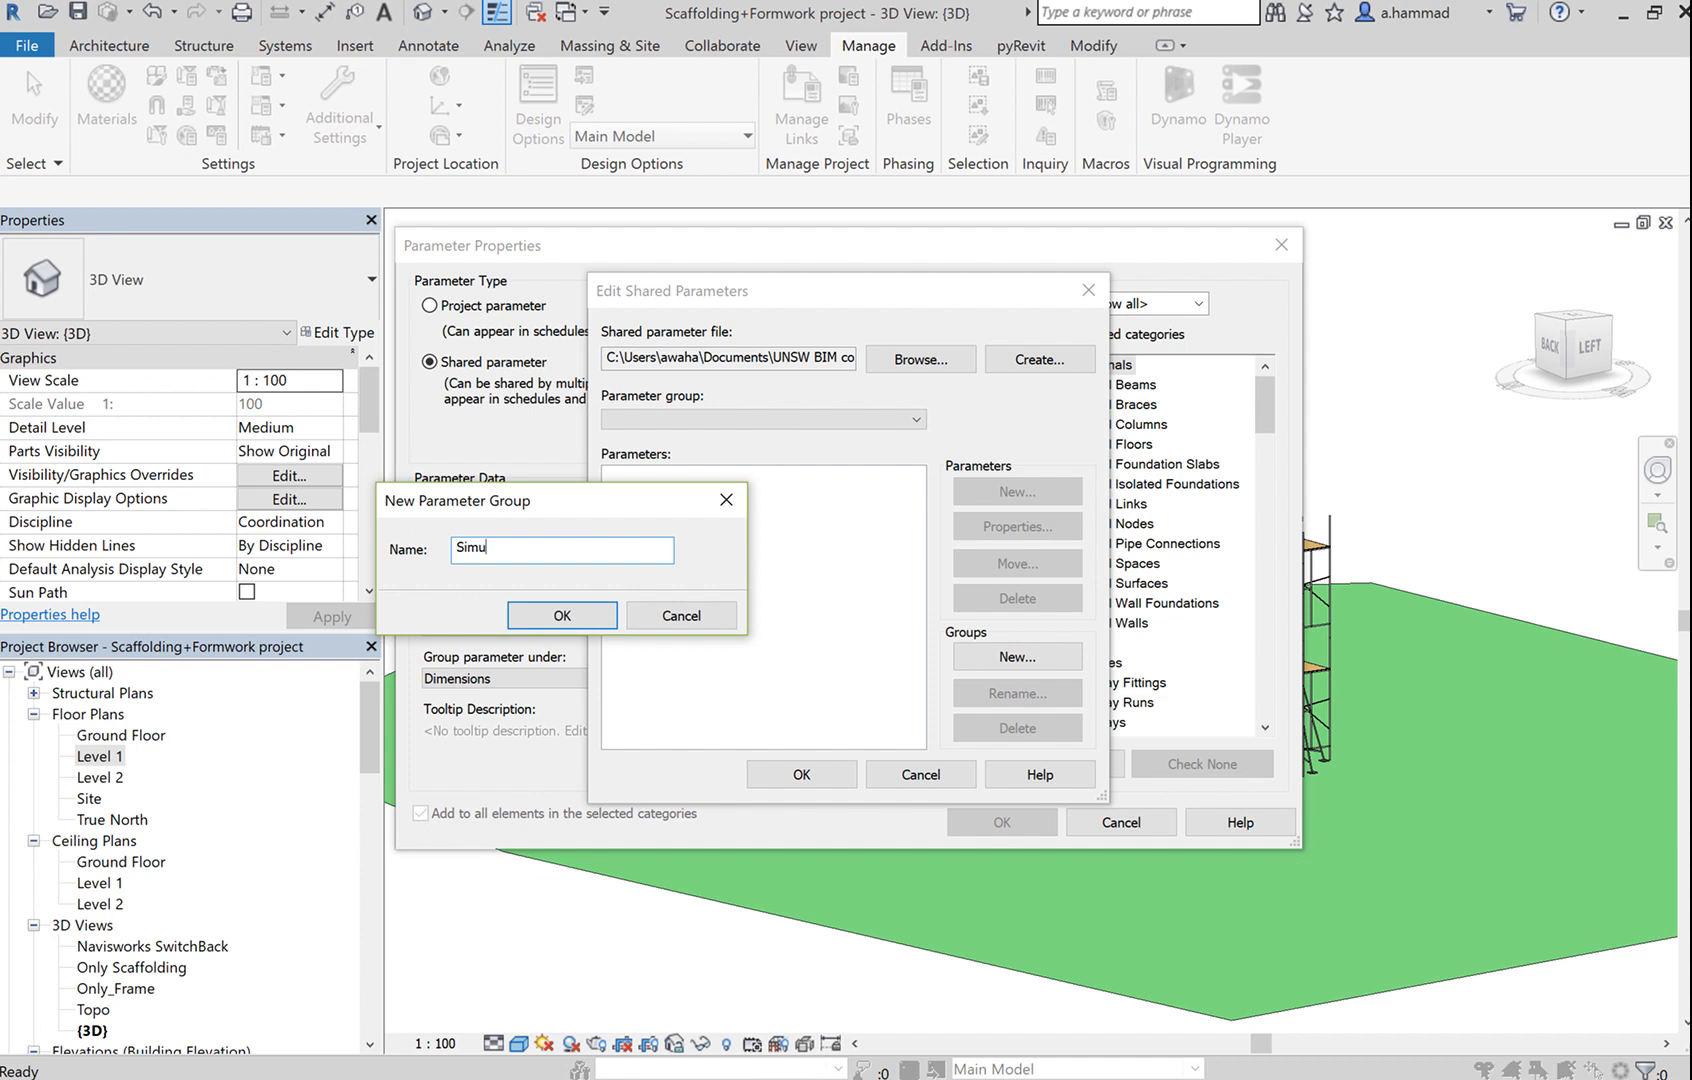
type("lation 4D")
left_click(580, 620)
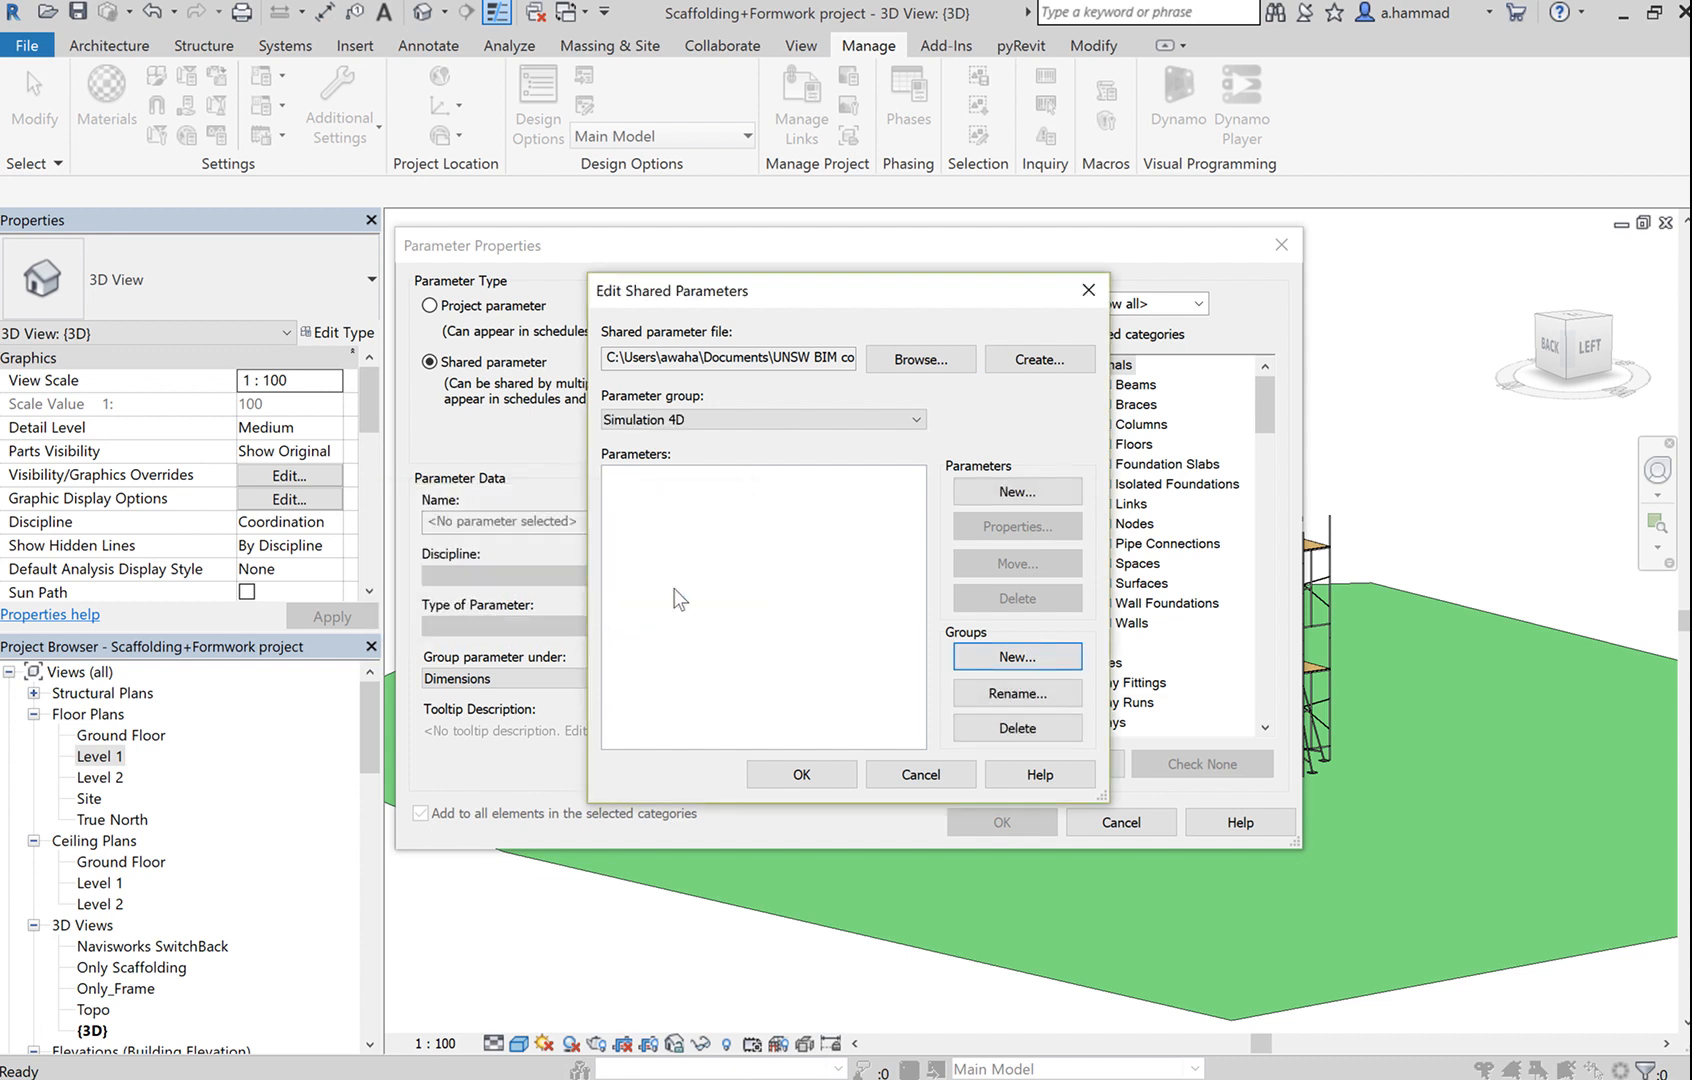
left_click(1060, 495)
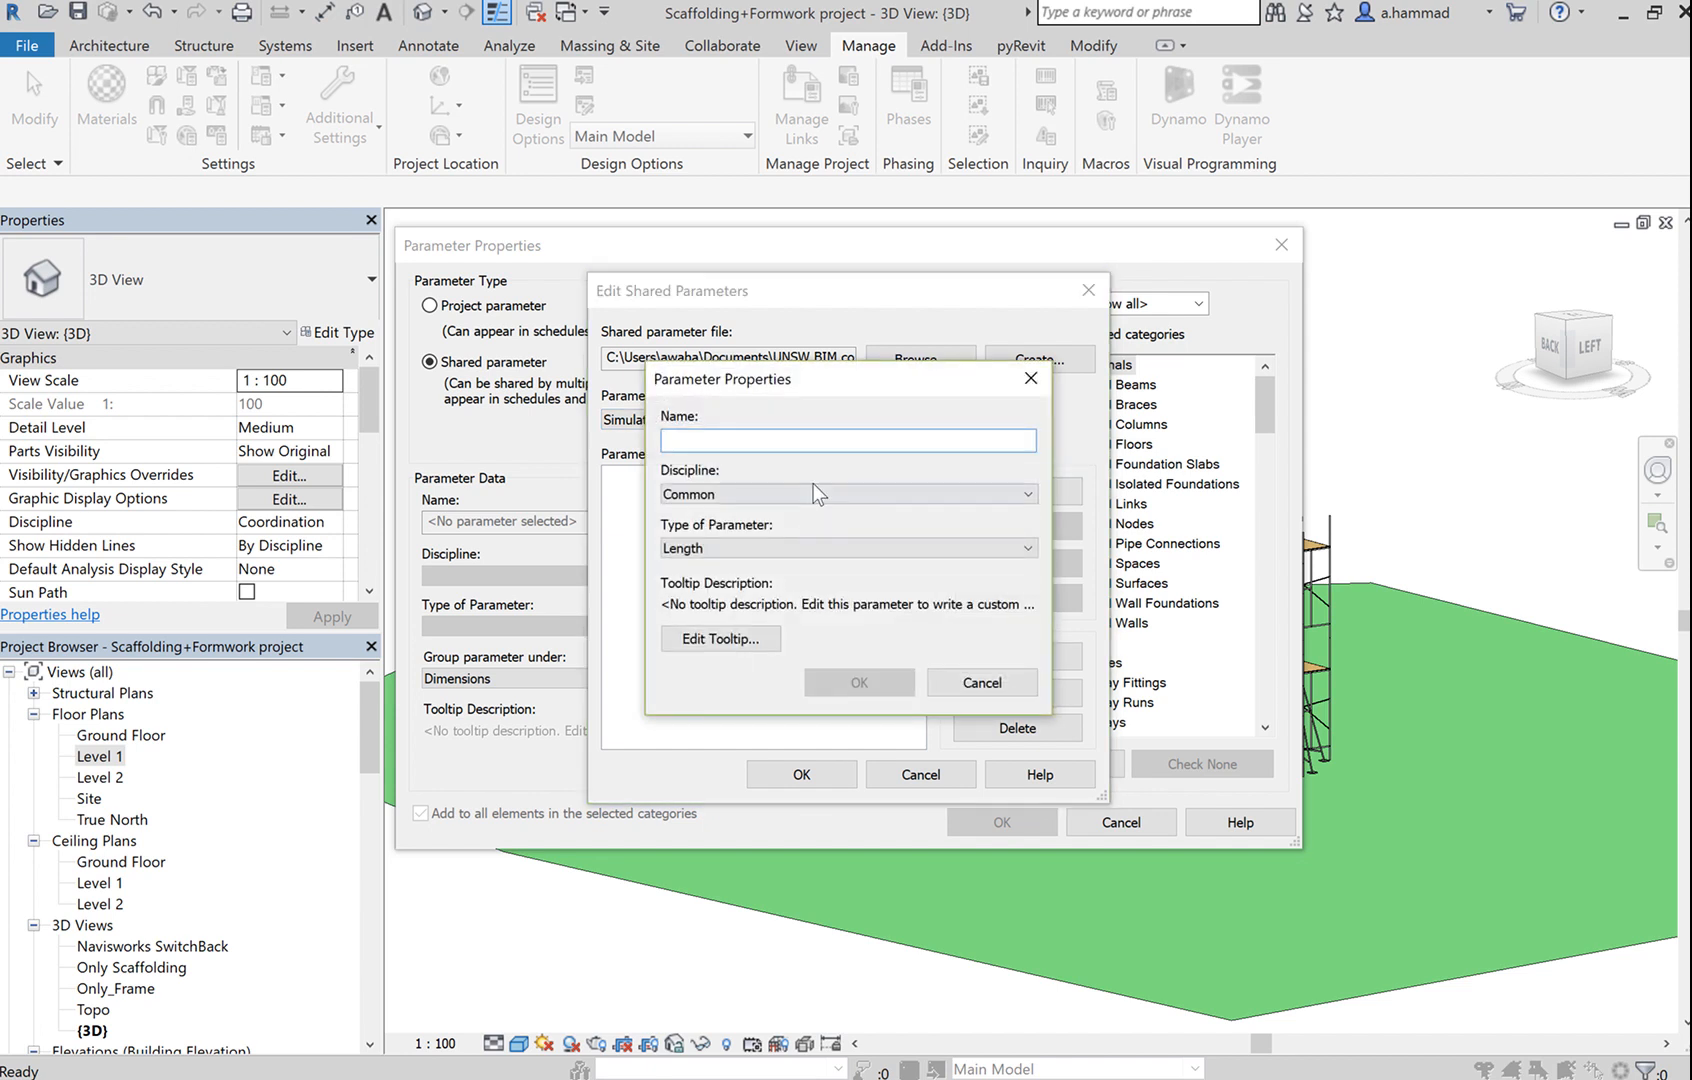
Define Task ID as a Common-discipline Text parameter and close the shared parameter editor.
type("Task ID")
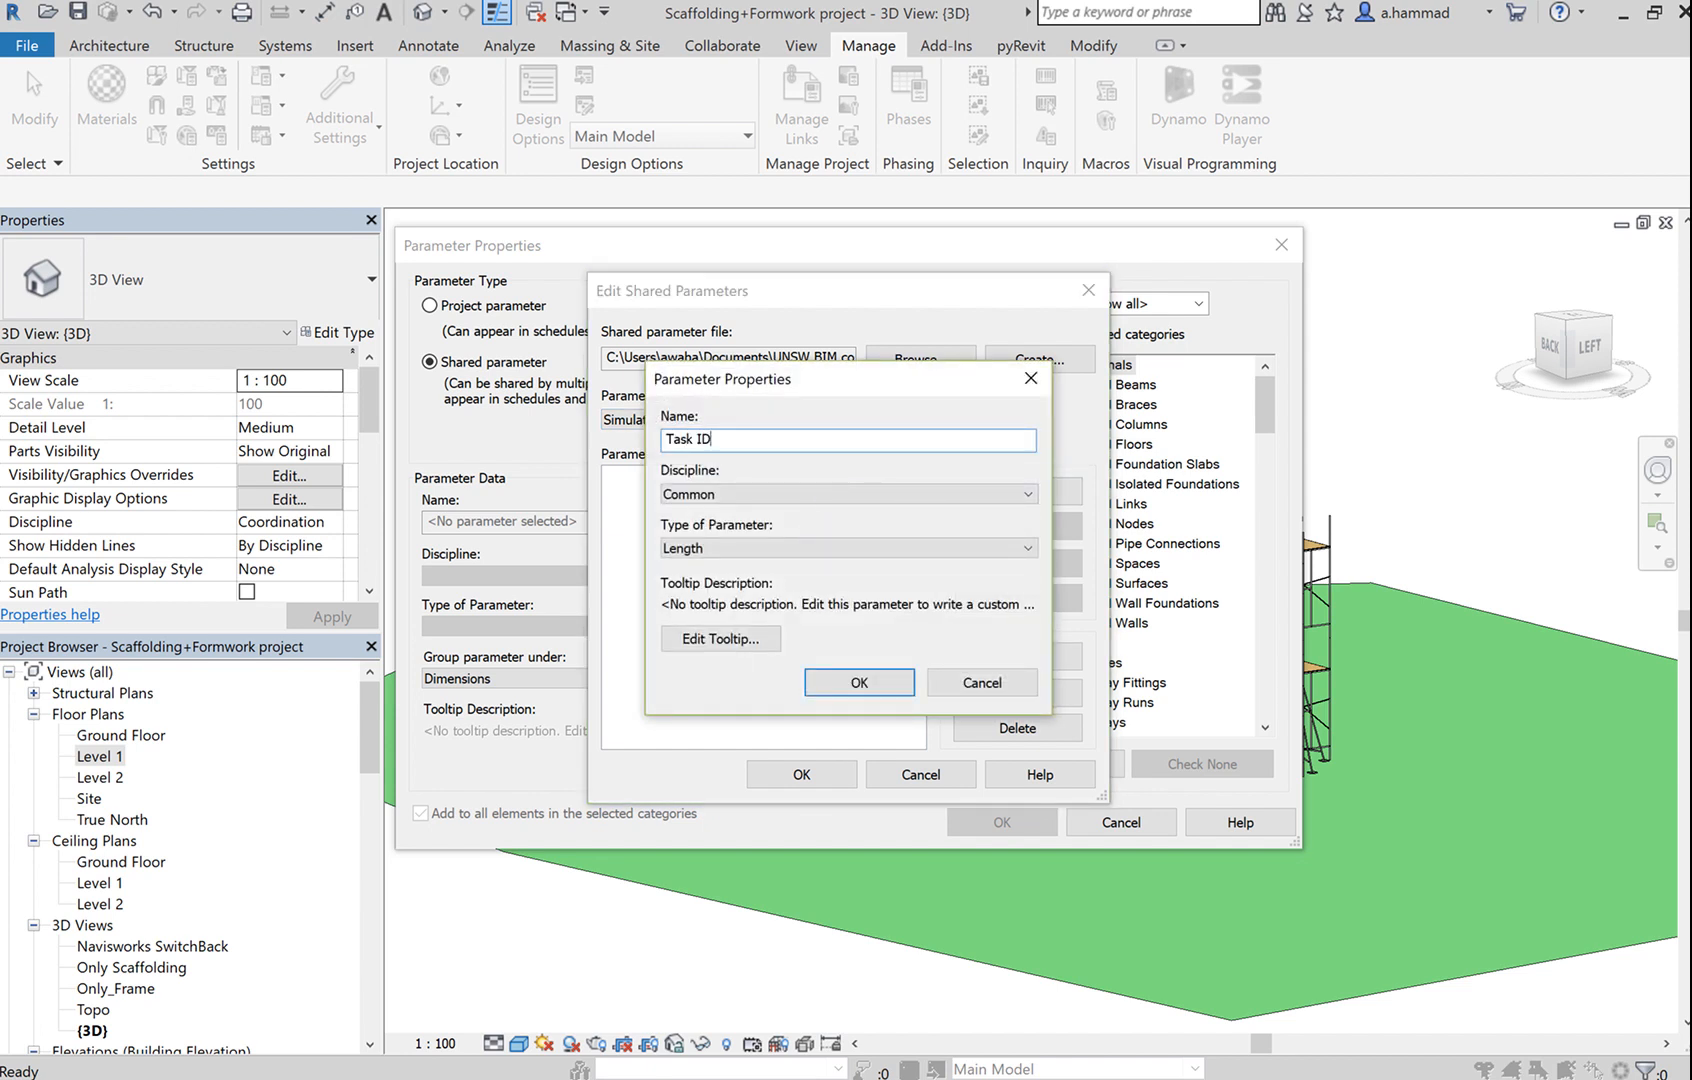
left_click(759, 494)
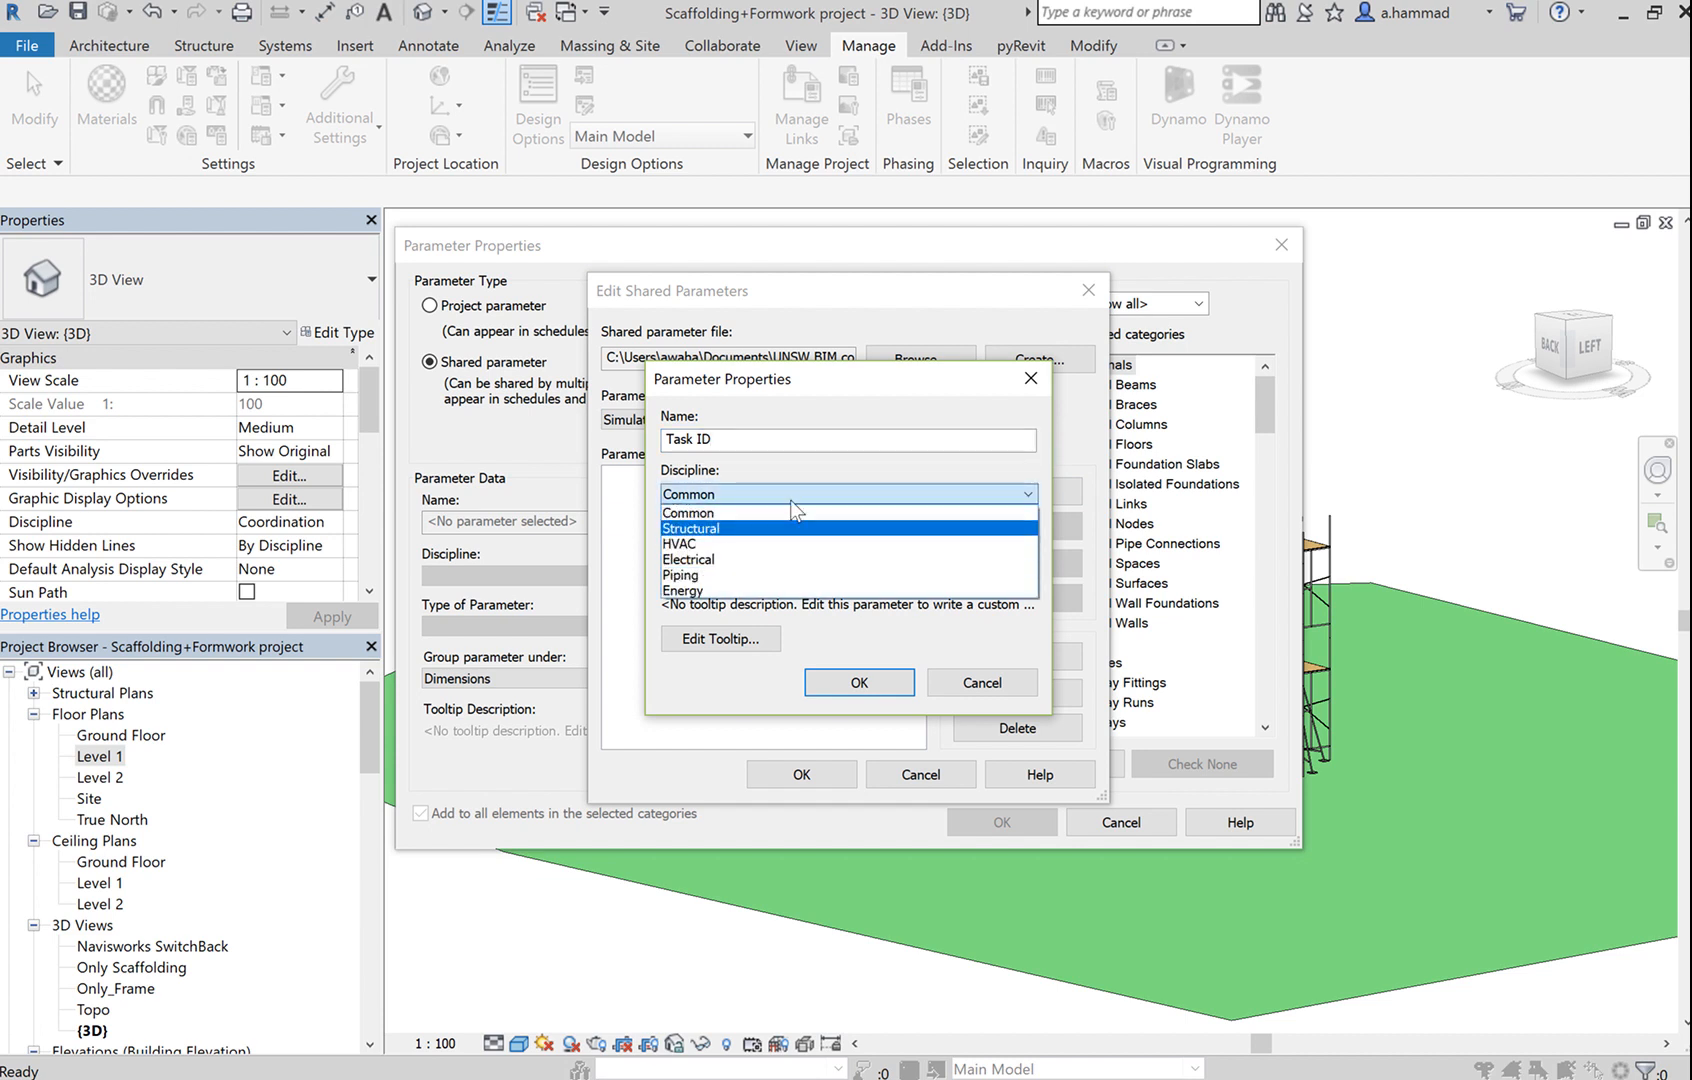
left_click(792, 500)
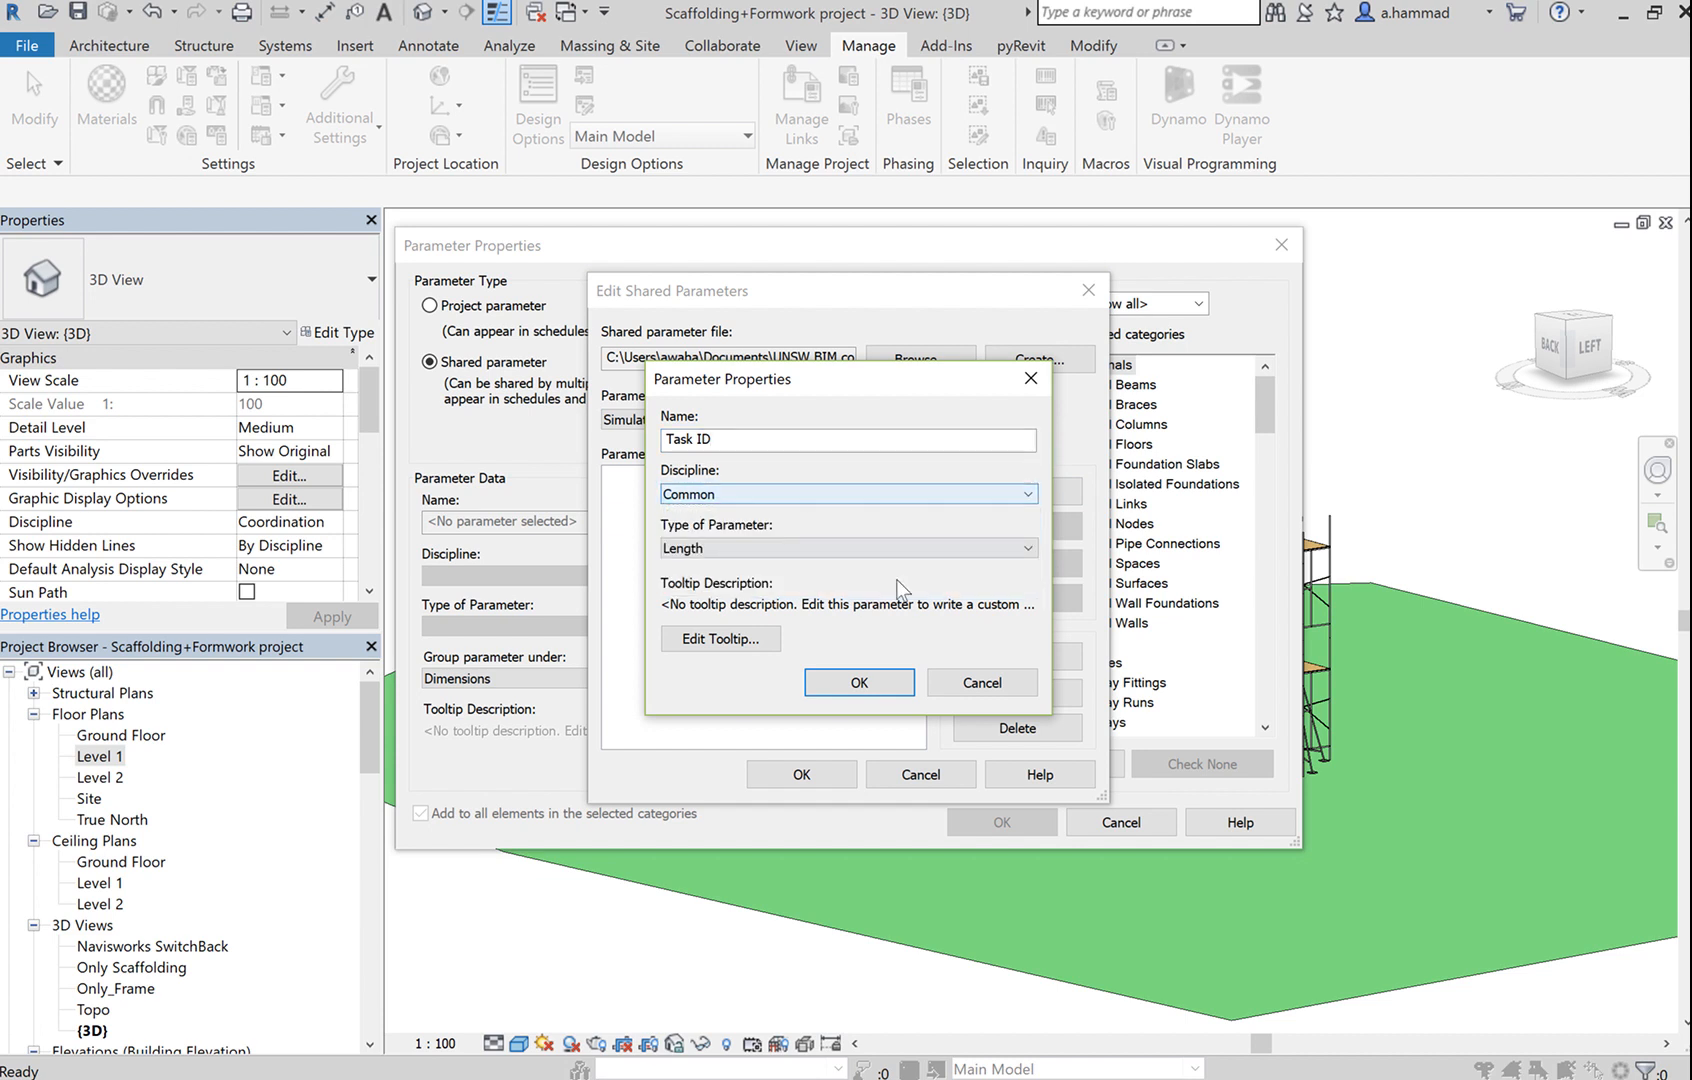
left_click(839, 549)
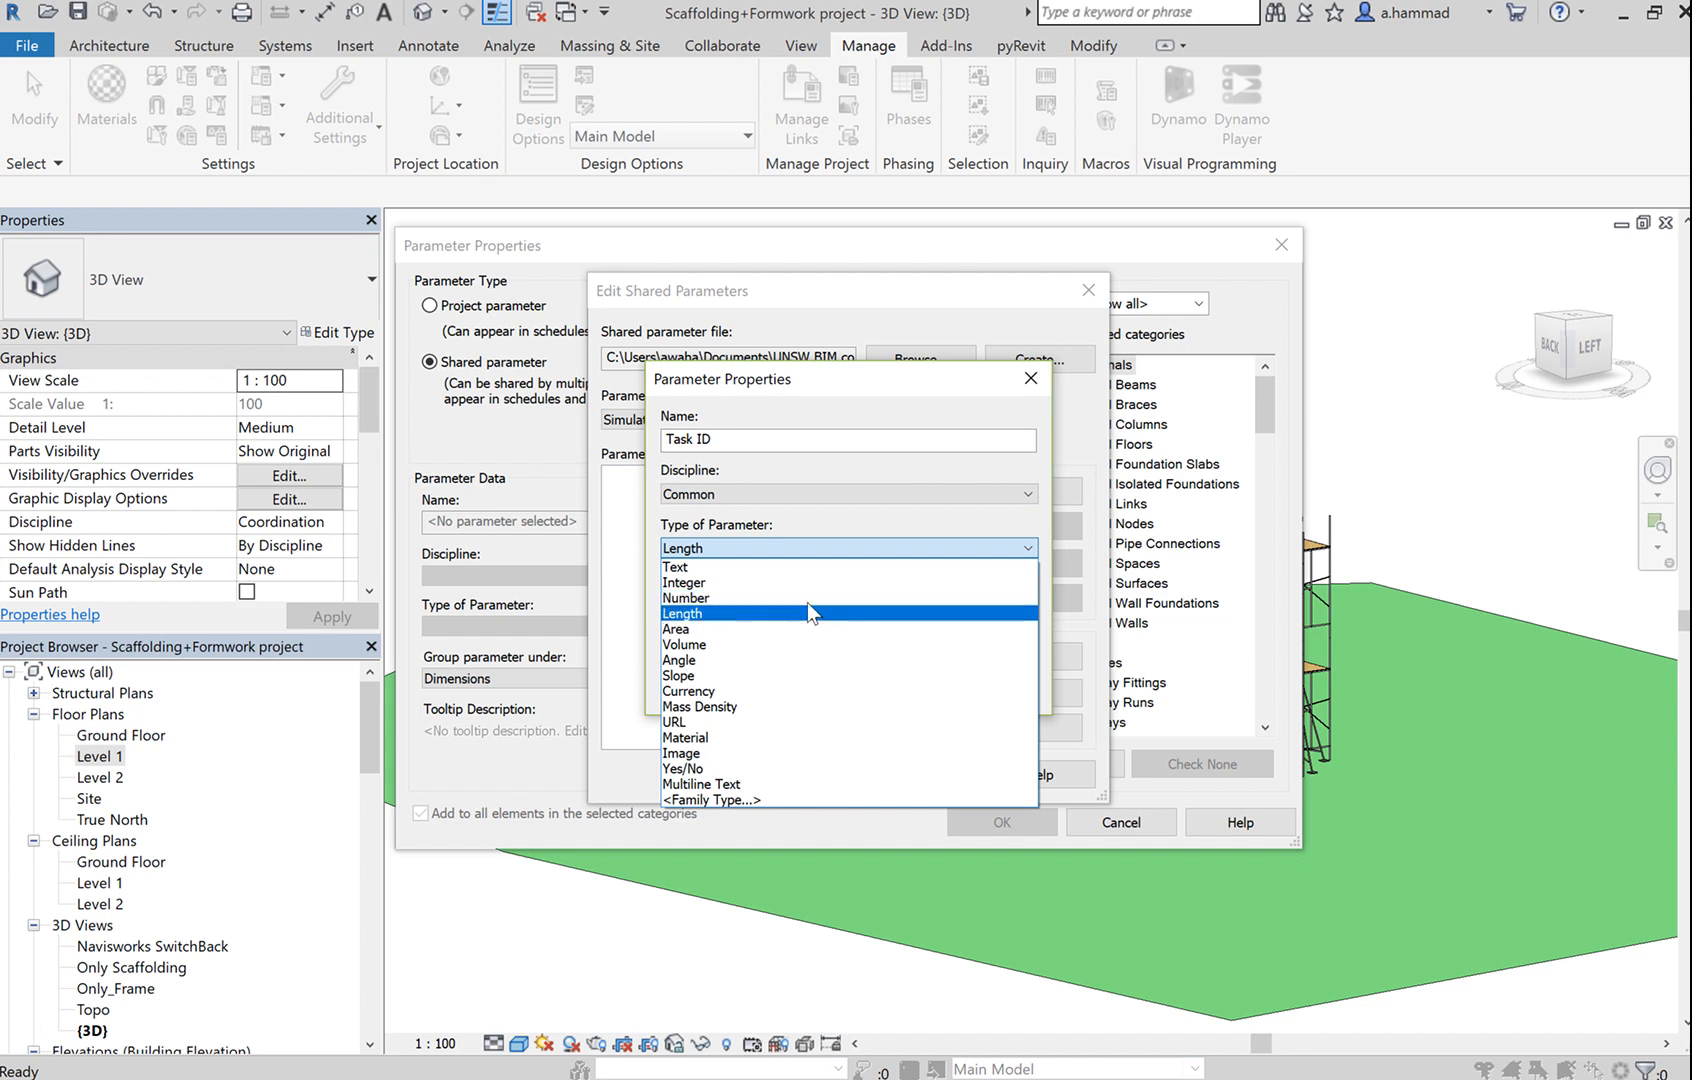
left_click(716, 567)
left_click(794, 548)
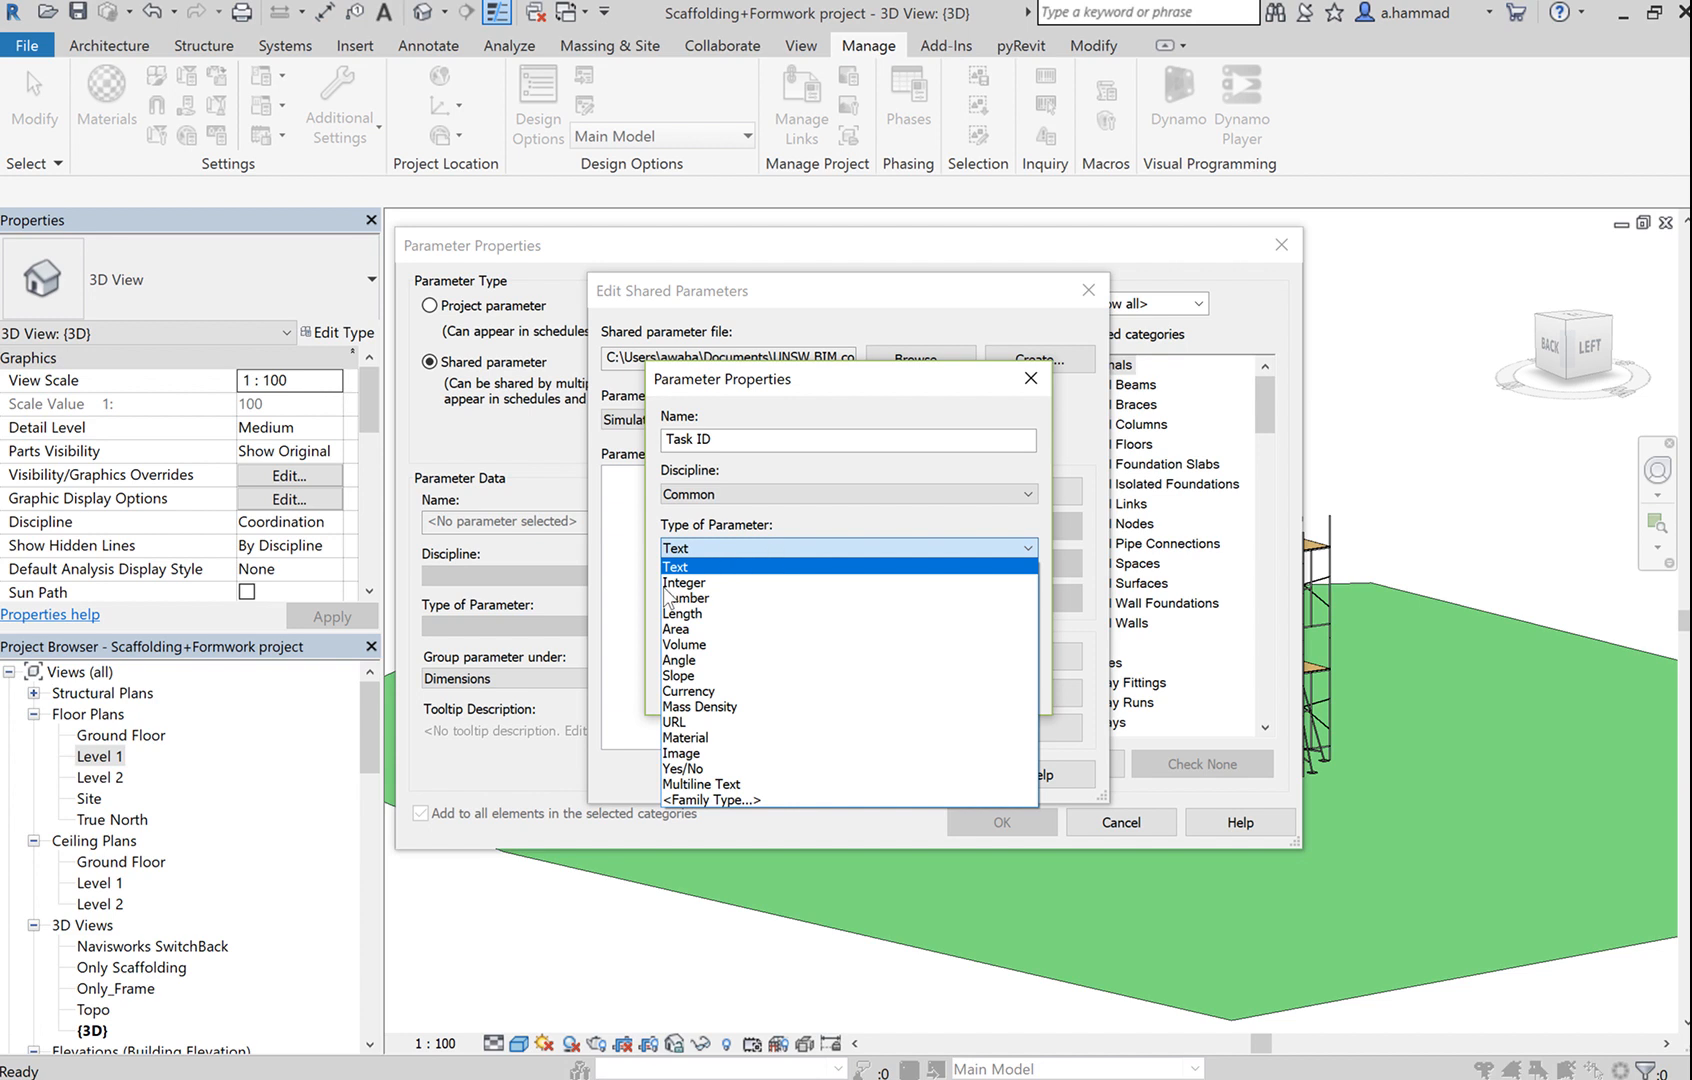
left_click(727, 568)
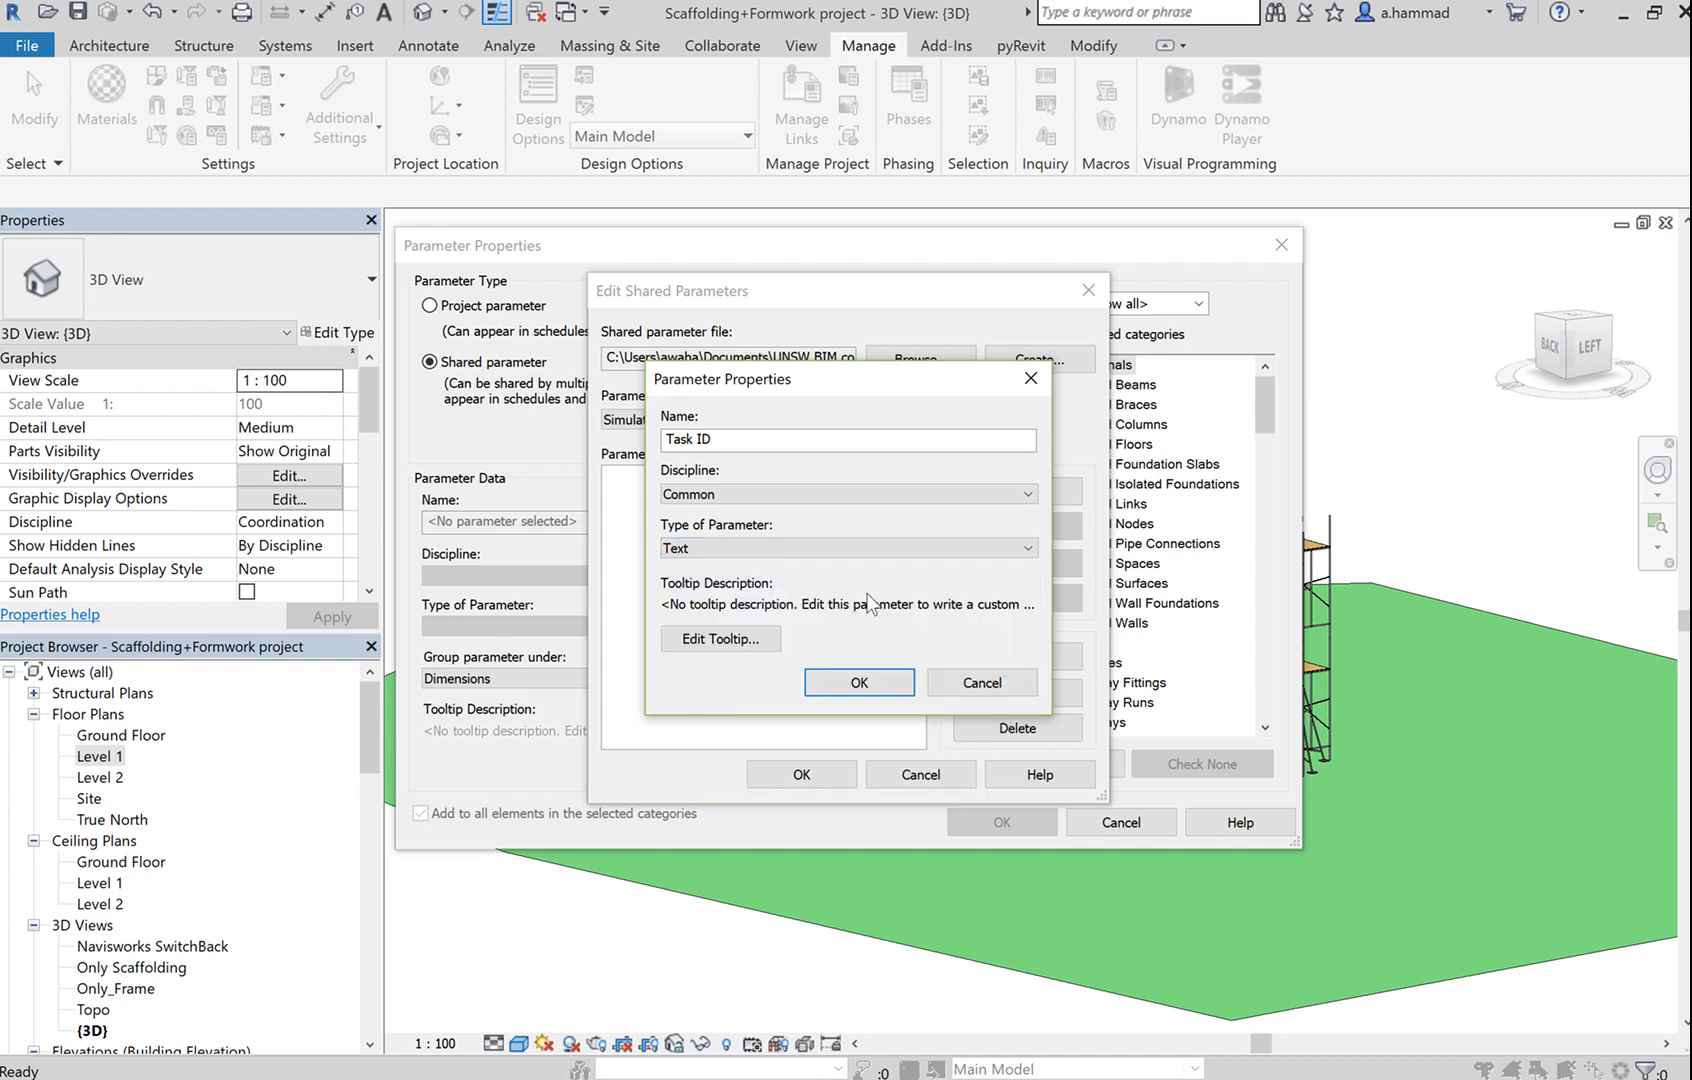
left_click(869, 677)
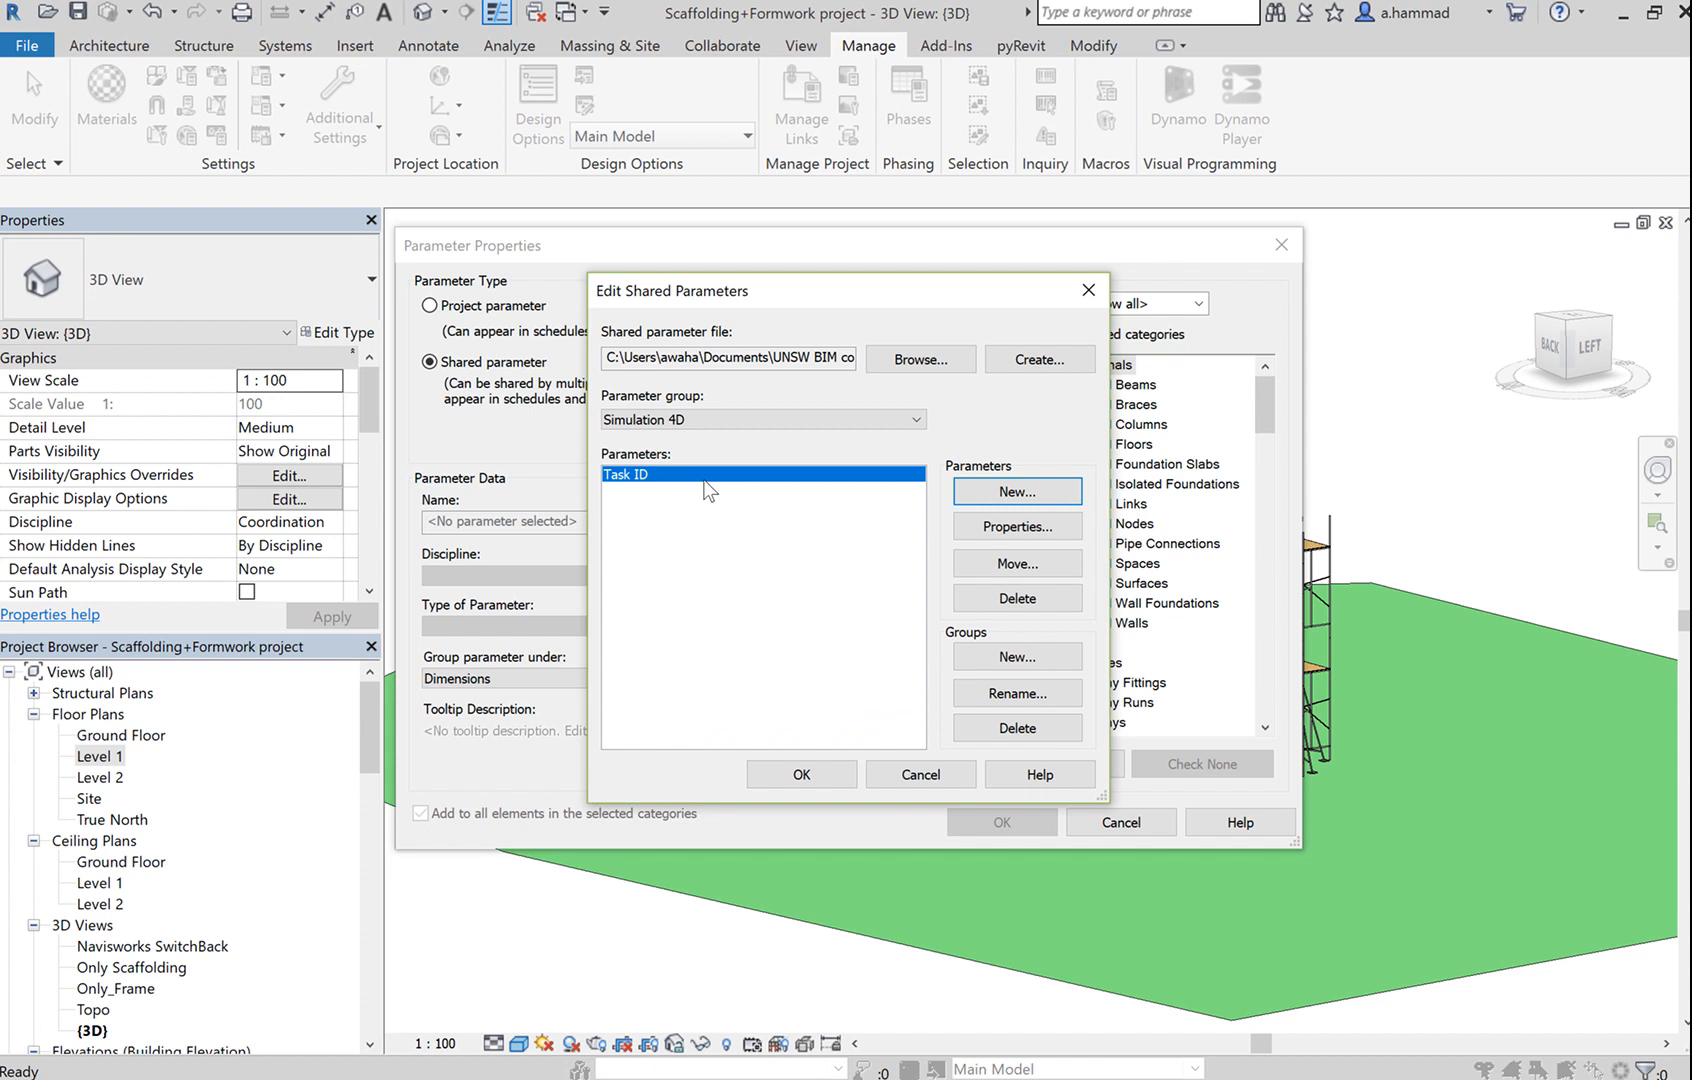
left_click(826, 768)
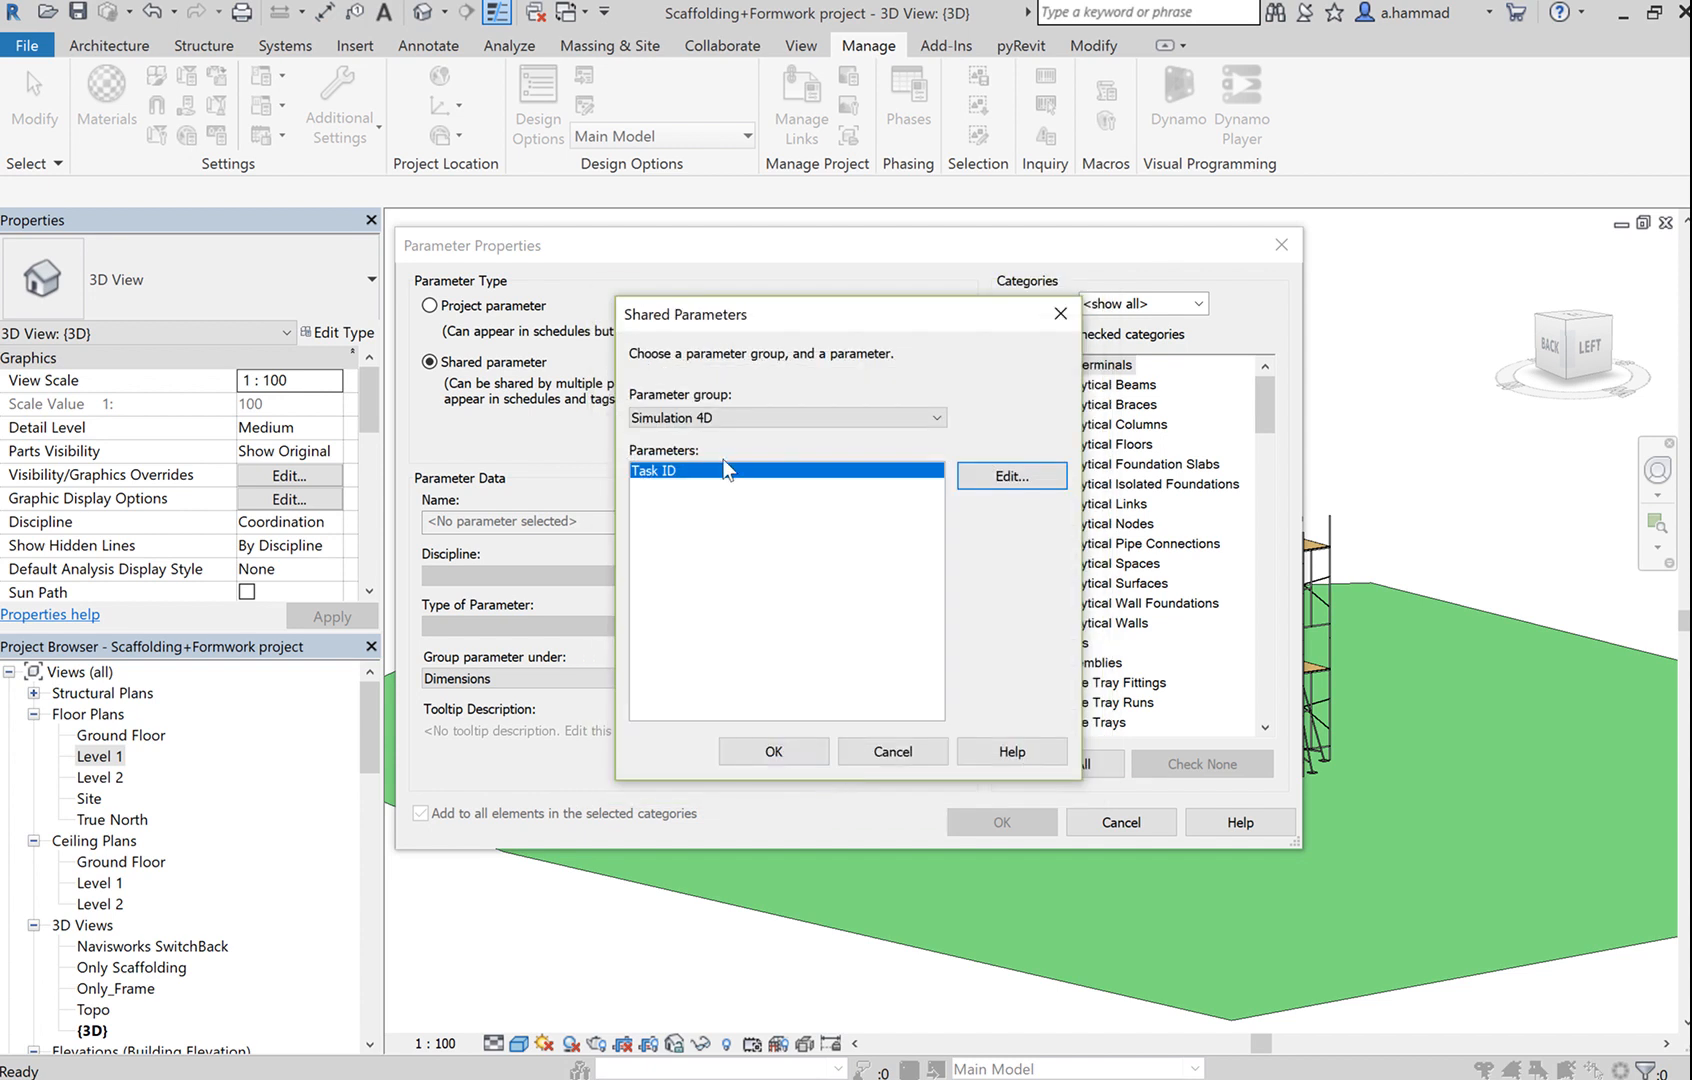
Choose Task ID from the Simulation 4D group as the shared parameter and confirm.
left_click(803, 755)
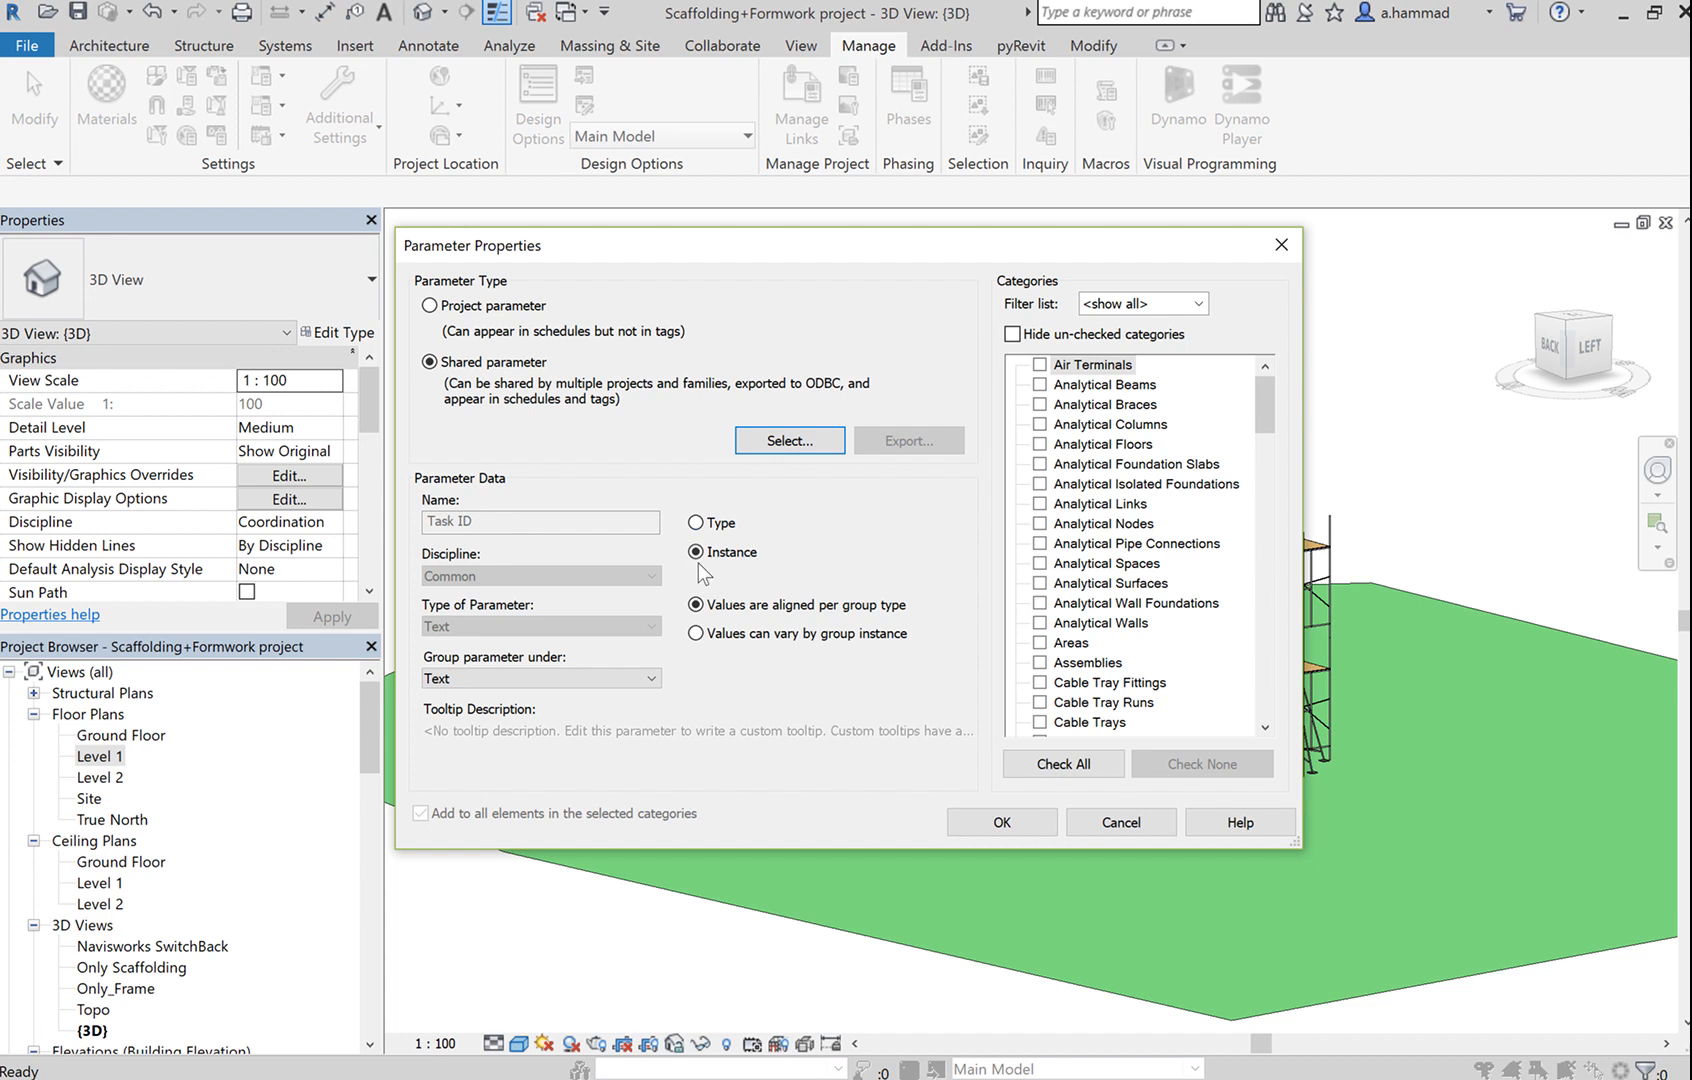
Keep Task ID as an instance parameter grouped under Construction, with the filter on <show all>.
left_click(712, 526)
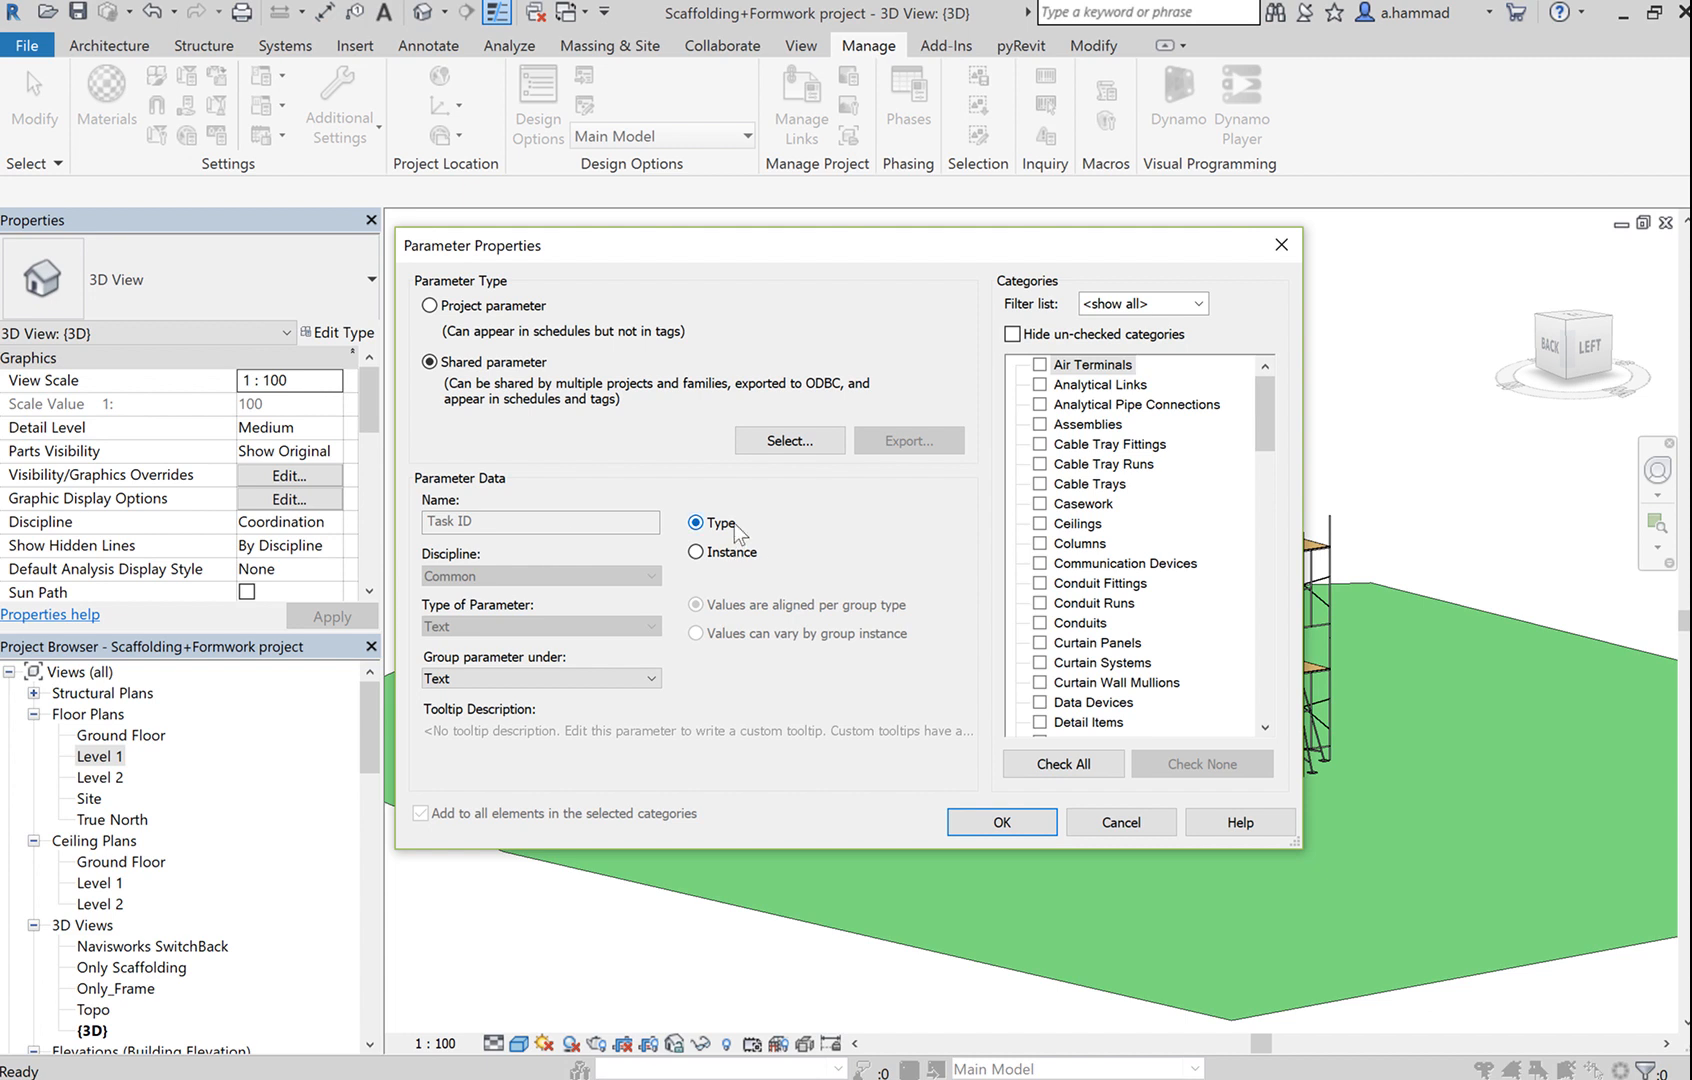
left_click(728, 553)
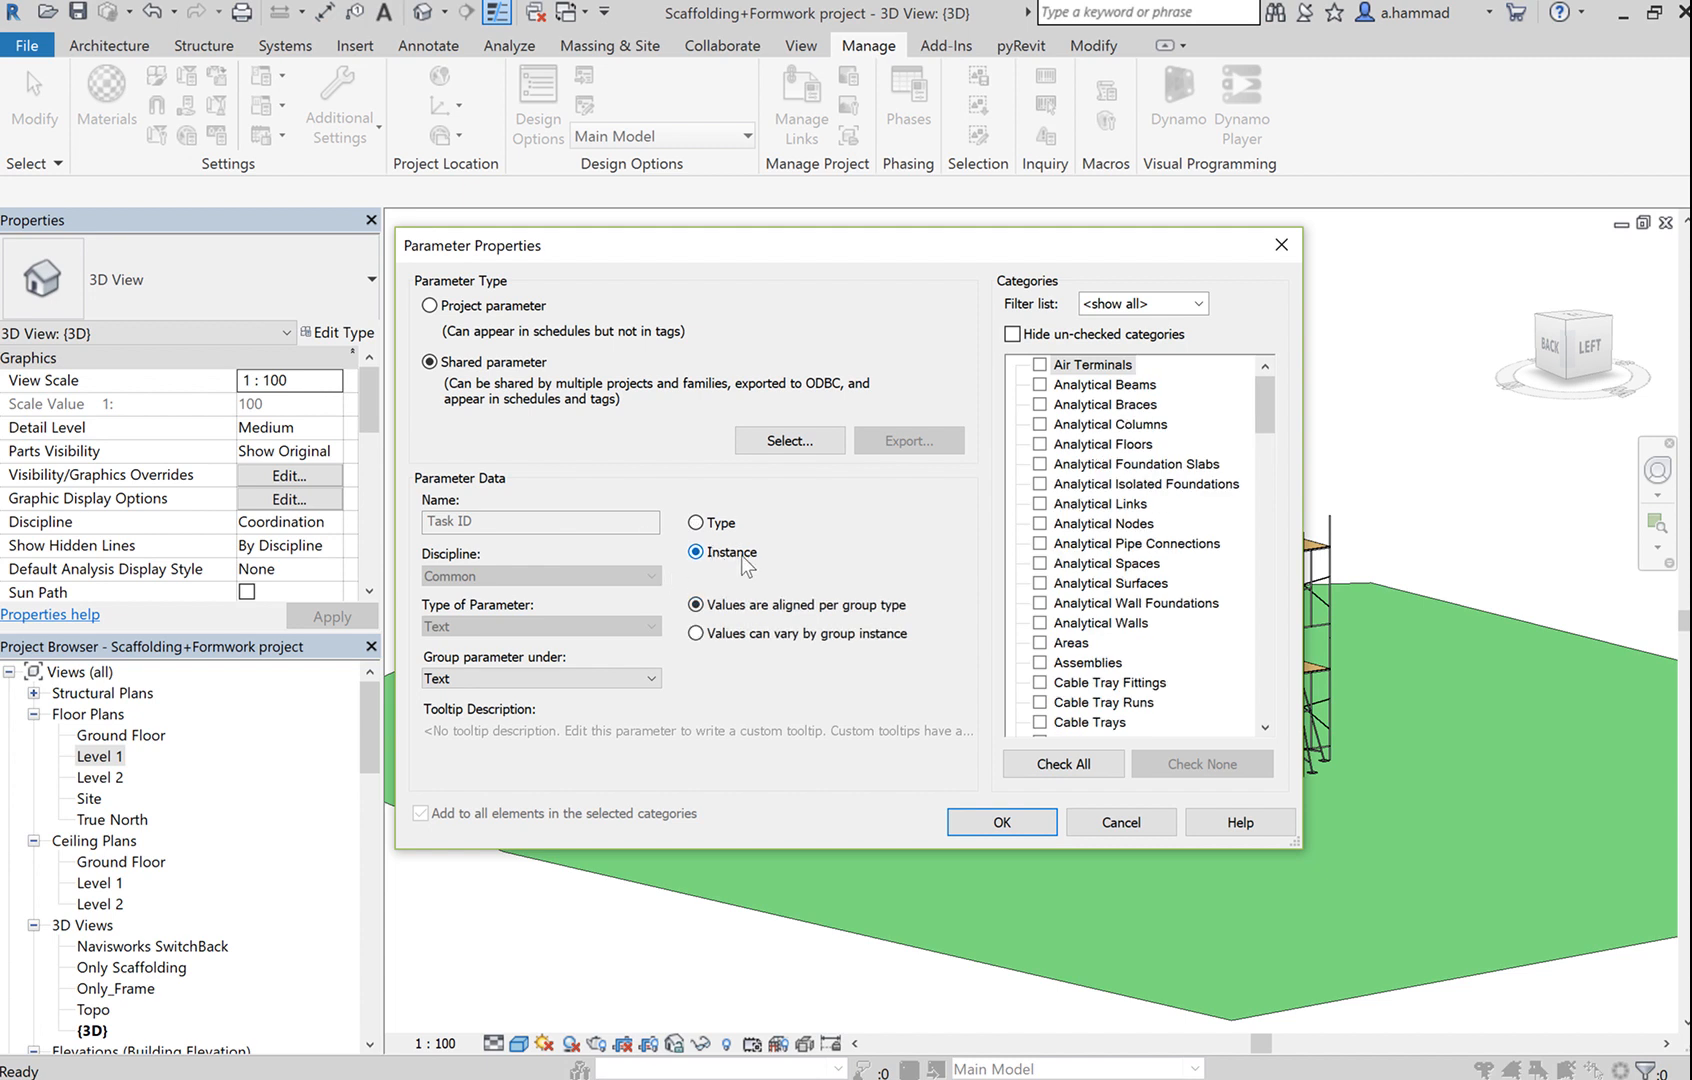
left_click(609, 687)
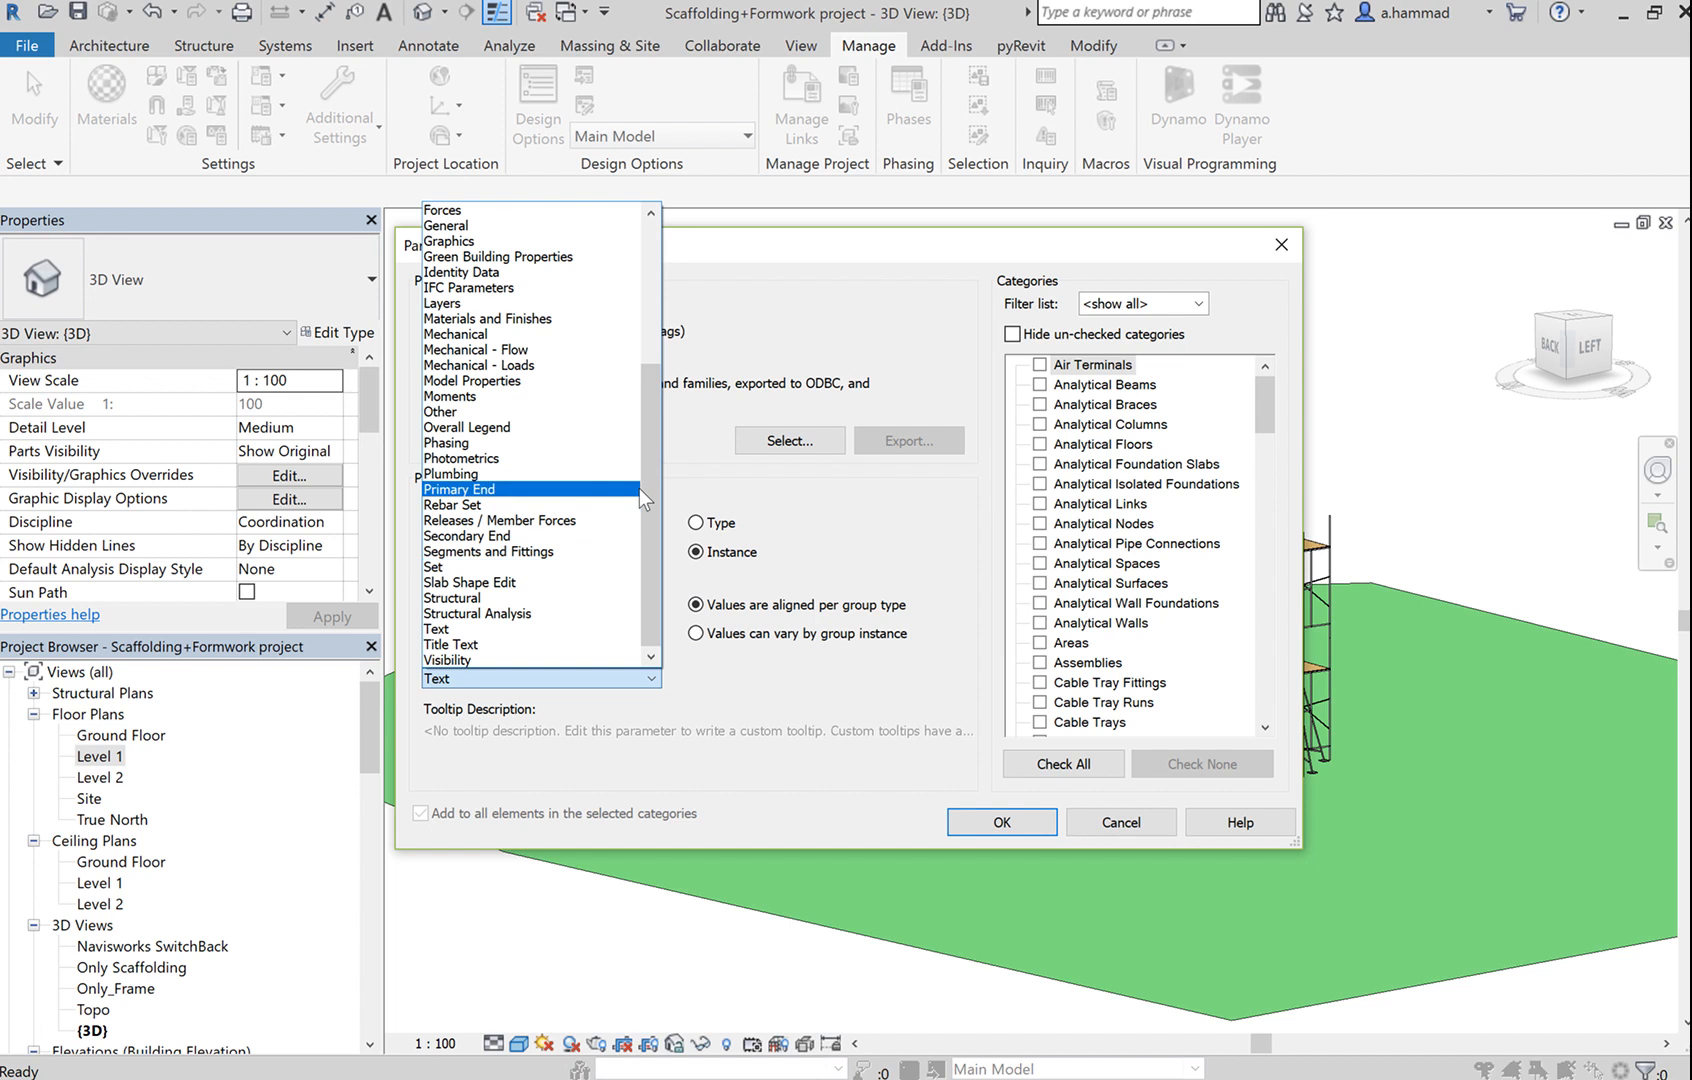
left_click_drag(650, 472, 648, 297)
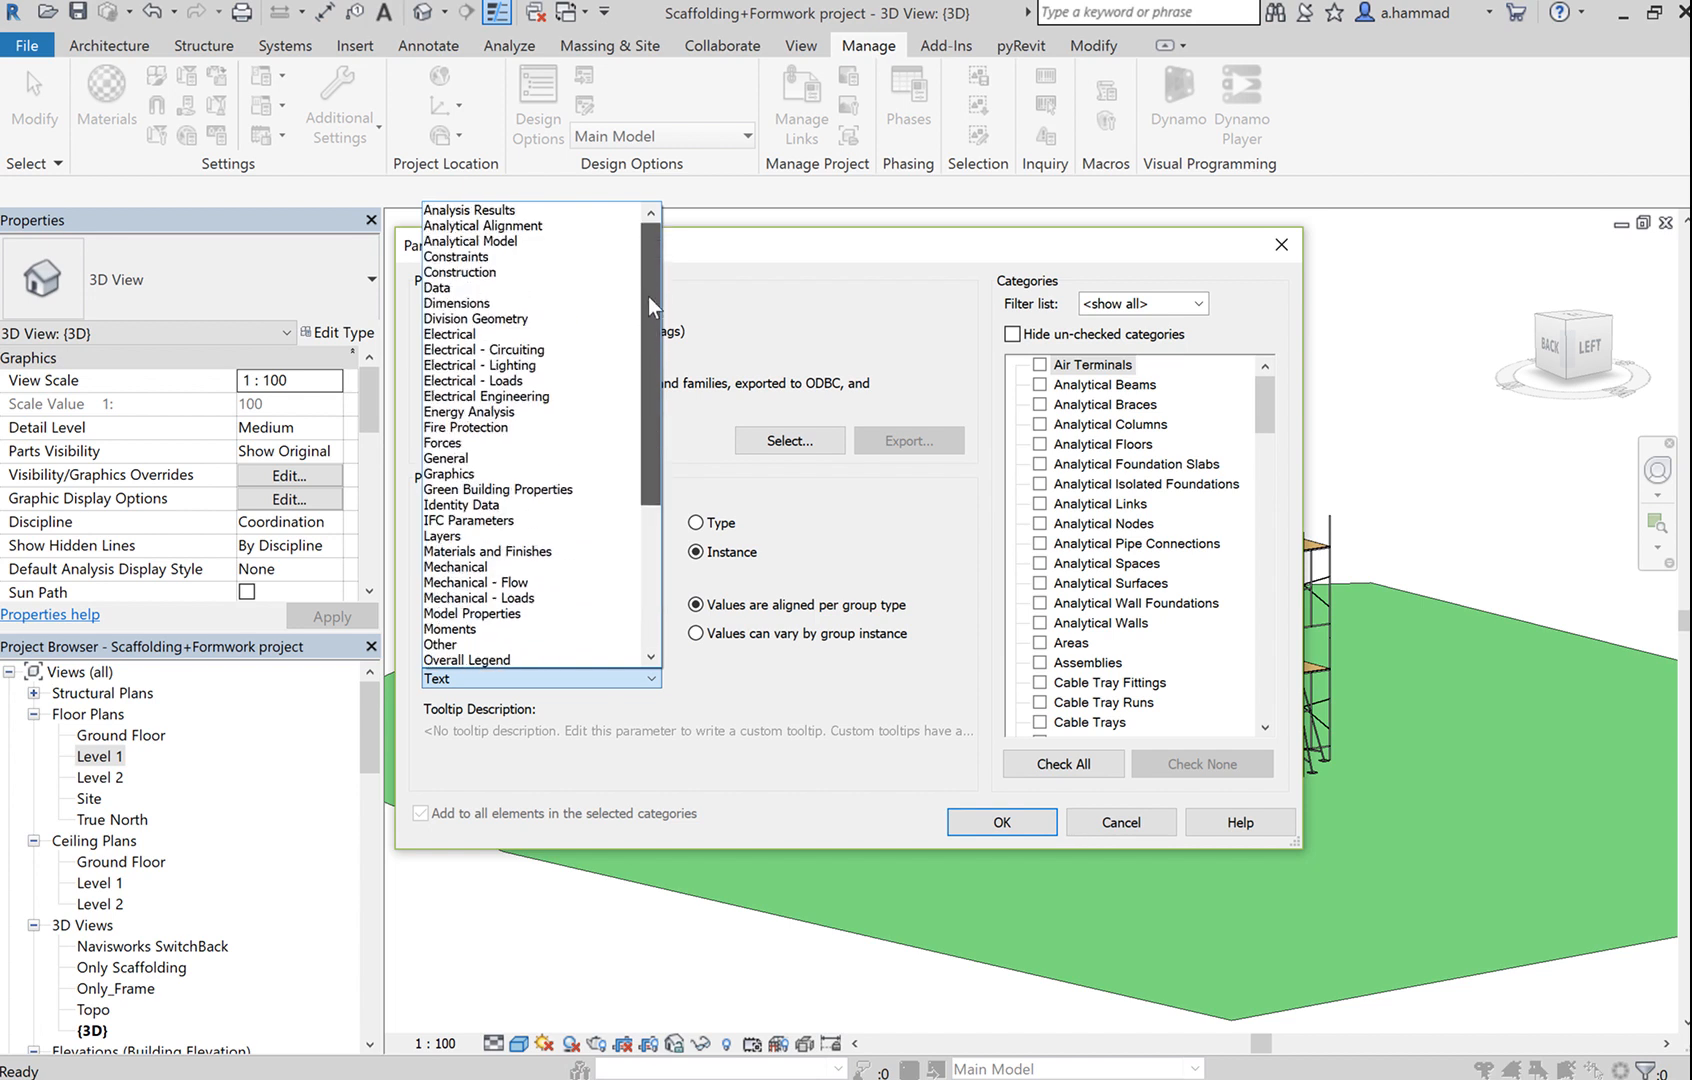
left_click(540, 272)
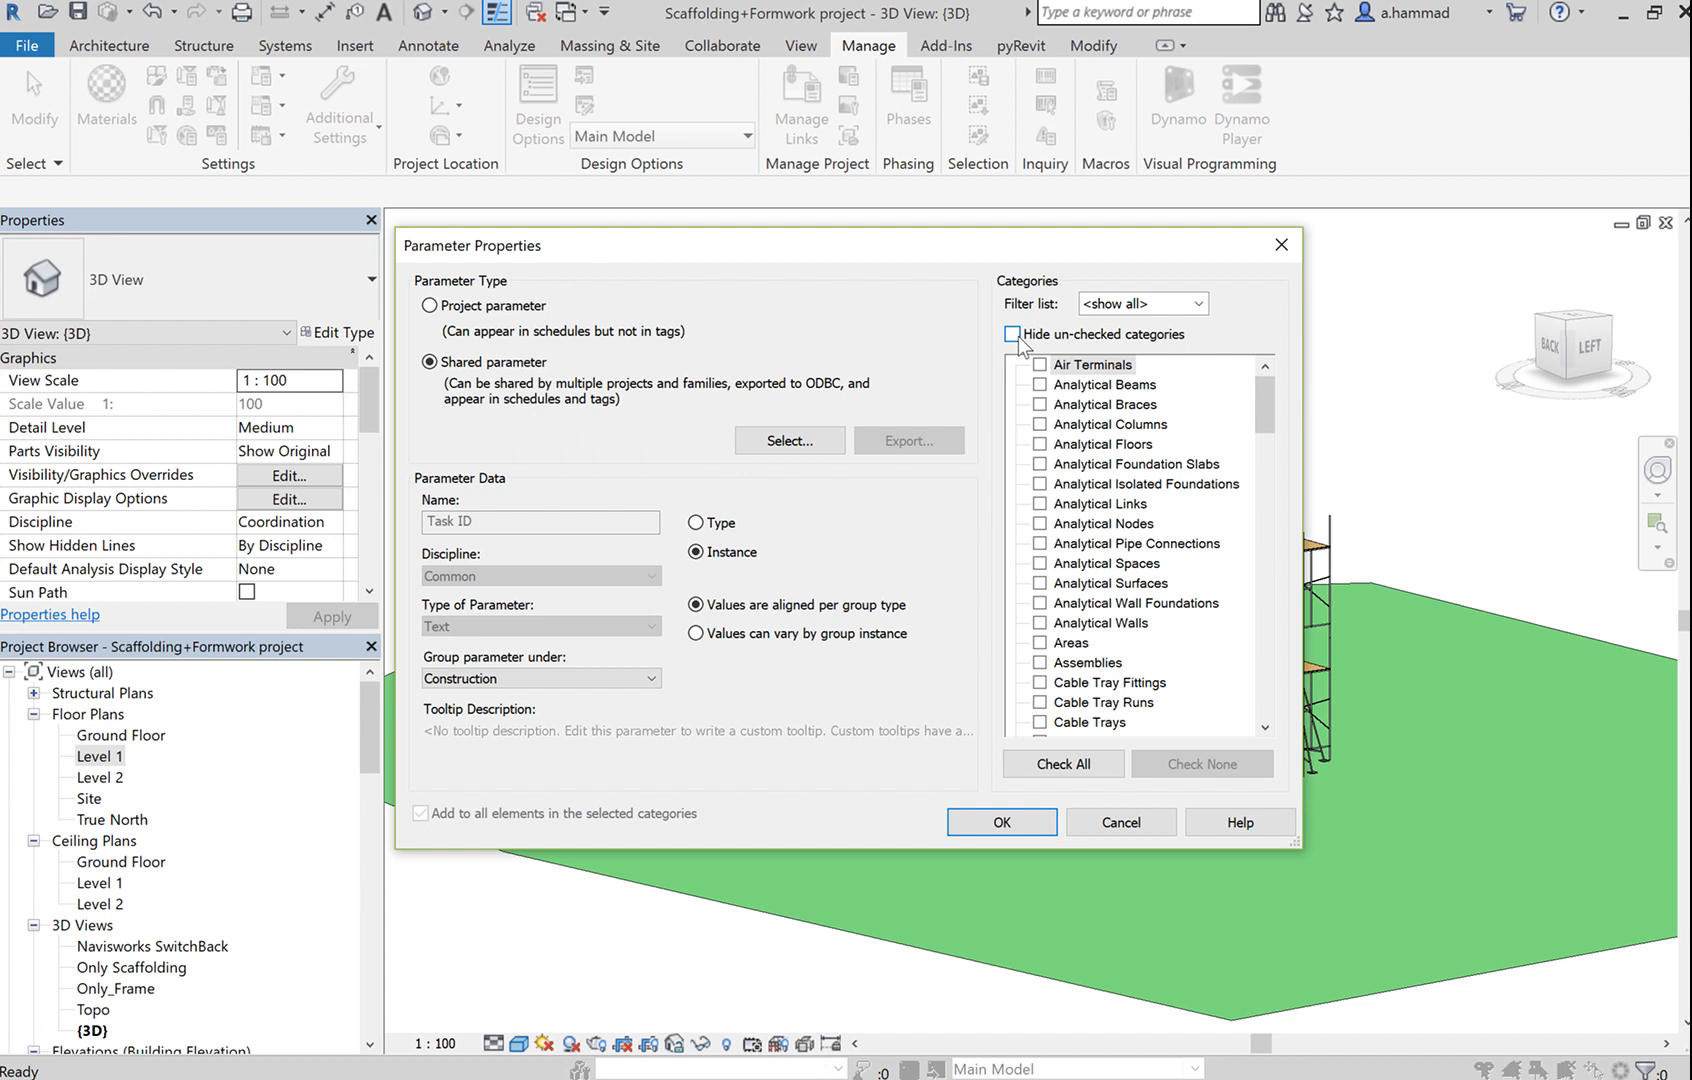
left_click(1092, 306)
left_click(1125, 306)
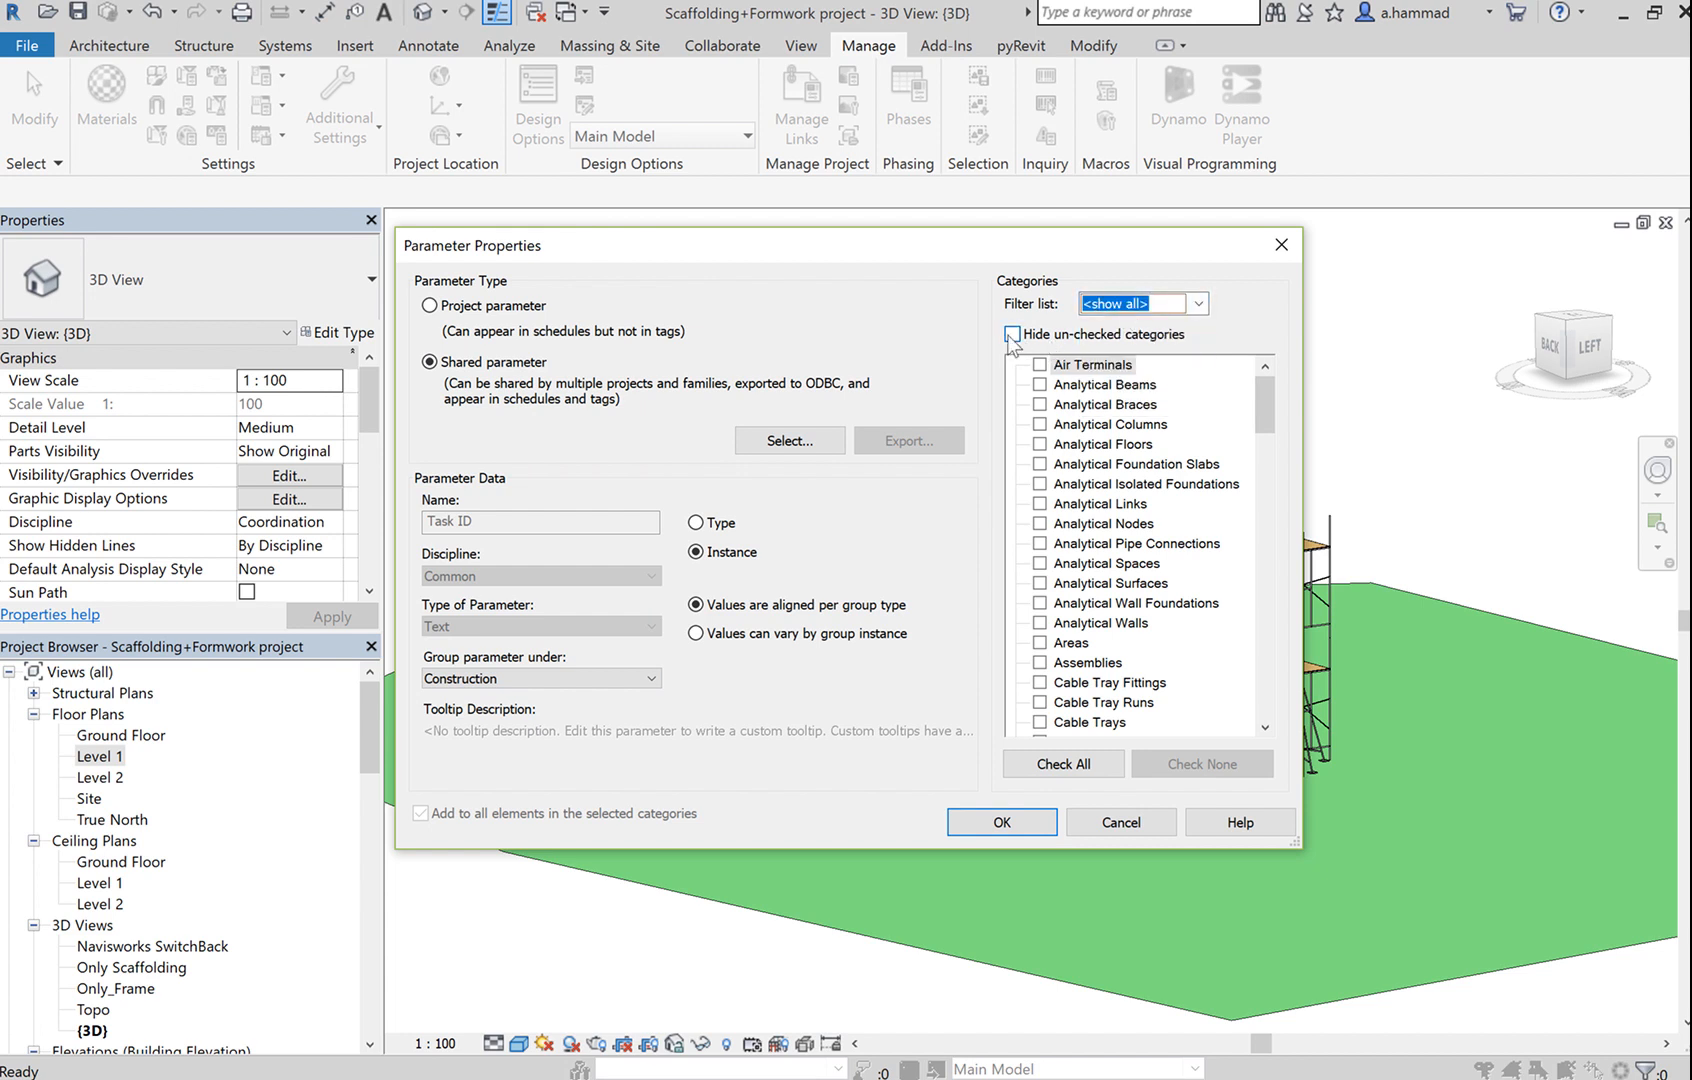
Apply Task ID to all categories with Check All and add it to the project parameters.
left_click(1091, 767)
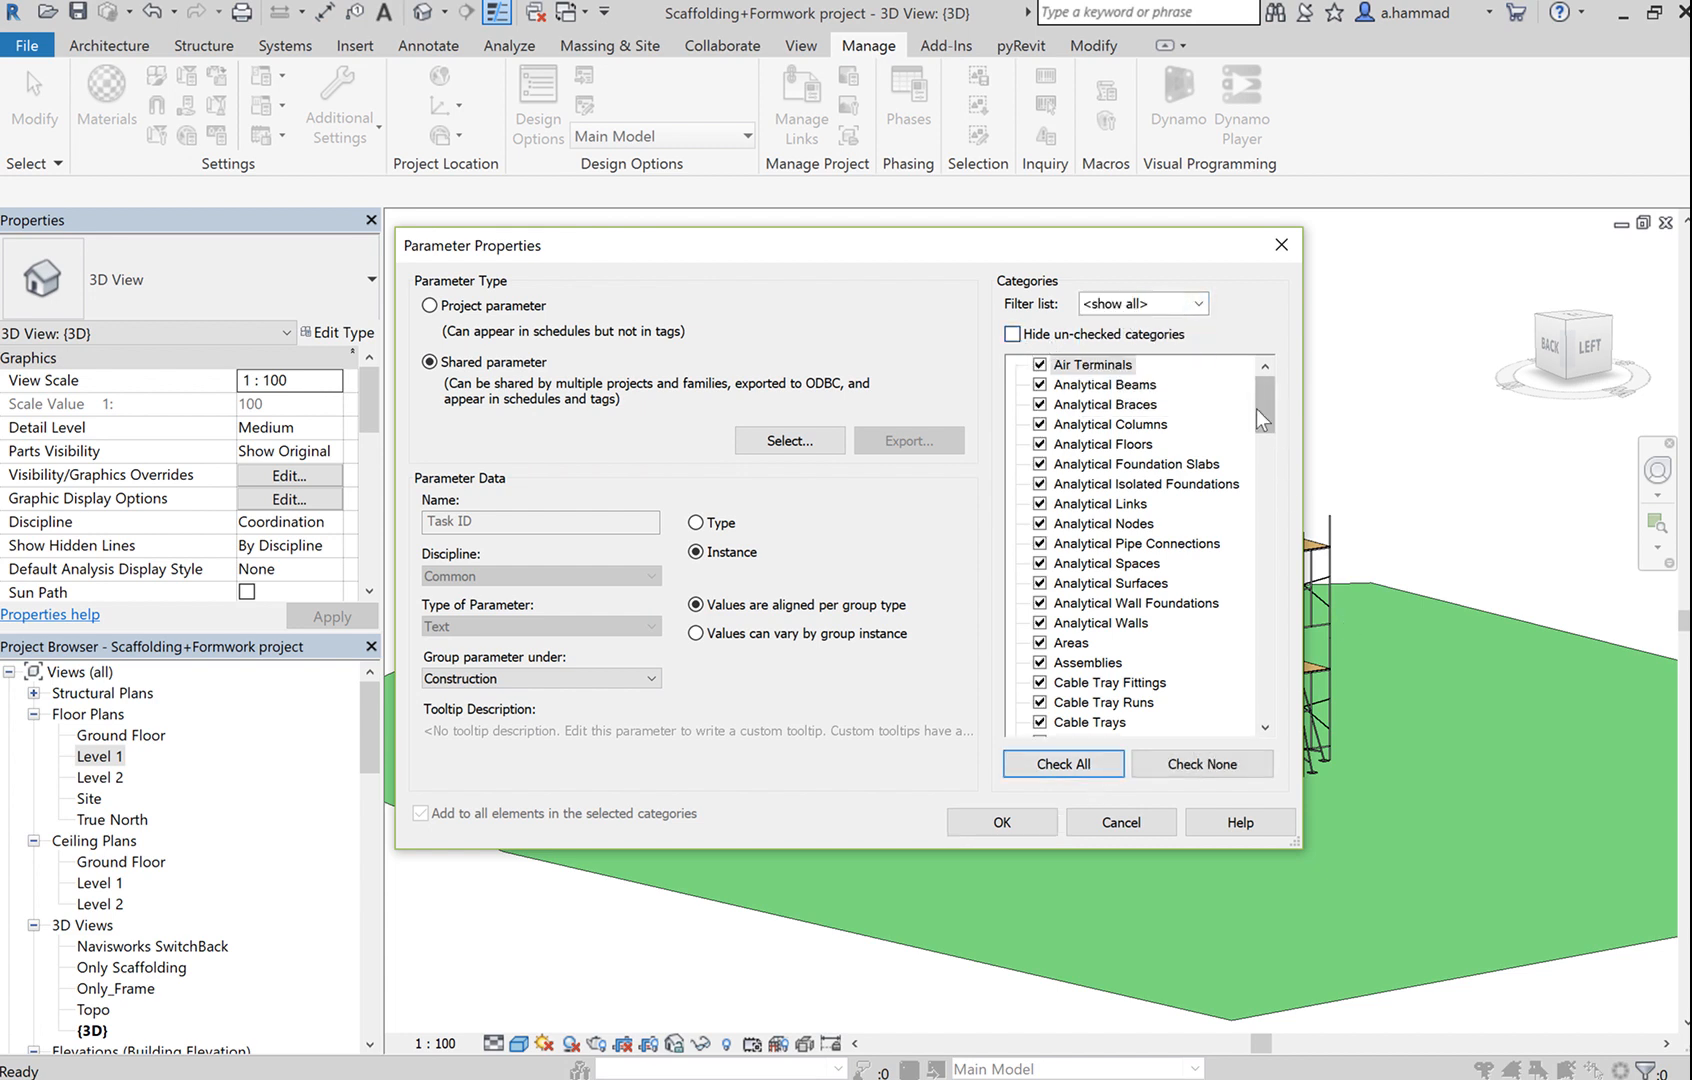
mouse_move(1256, 408)
left_mouse_down()
mouse_move(1256, 665)
mouse_move(1231, 395)
left_mouse_up()
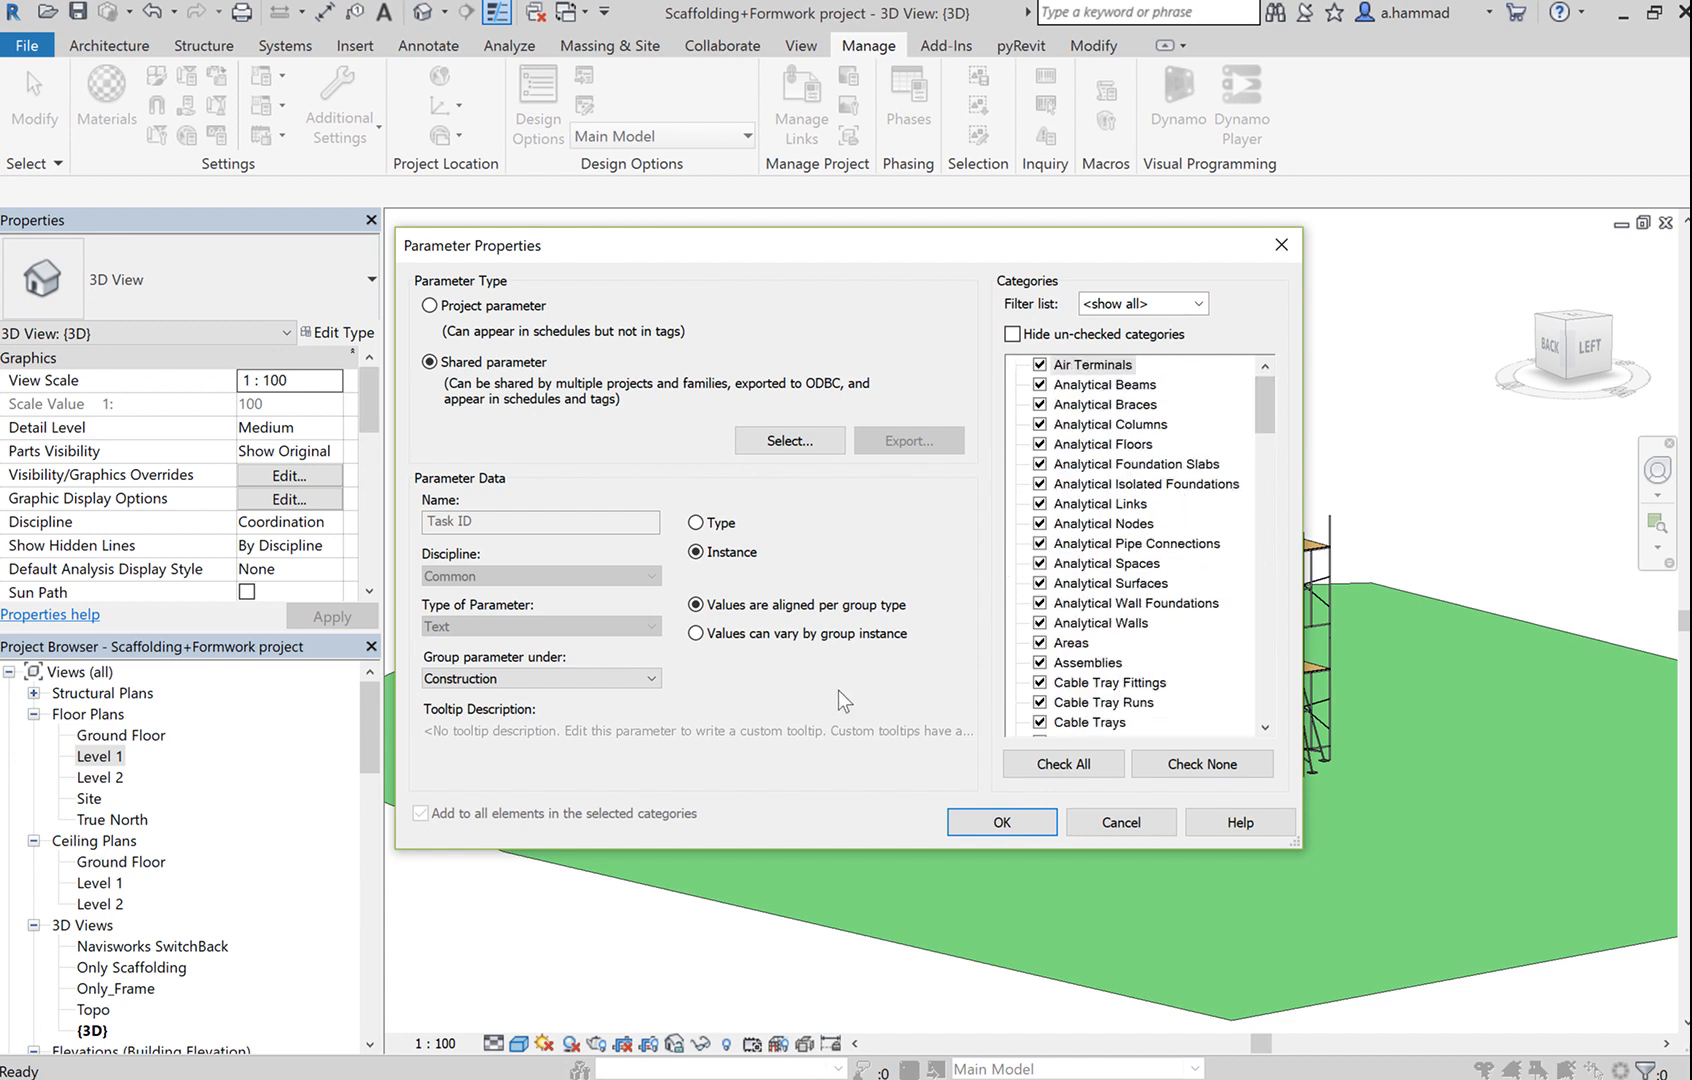
left_click(1012, 818)
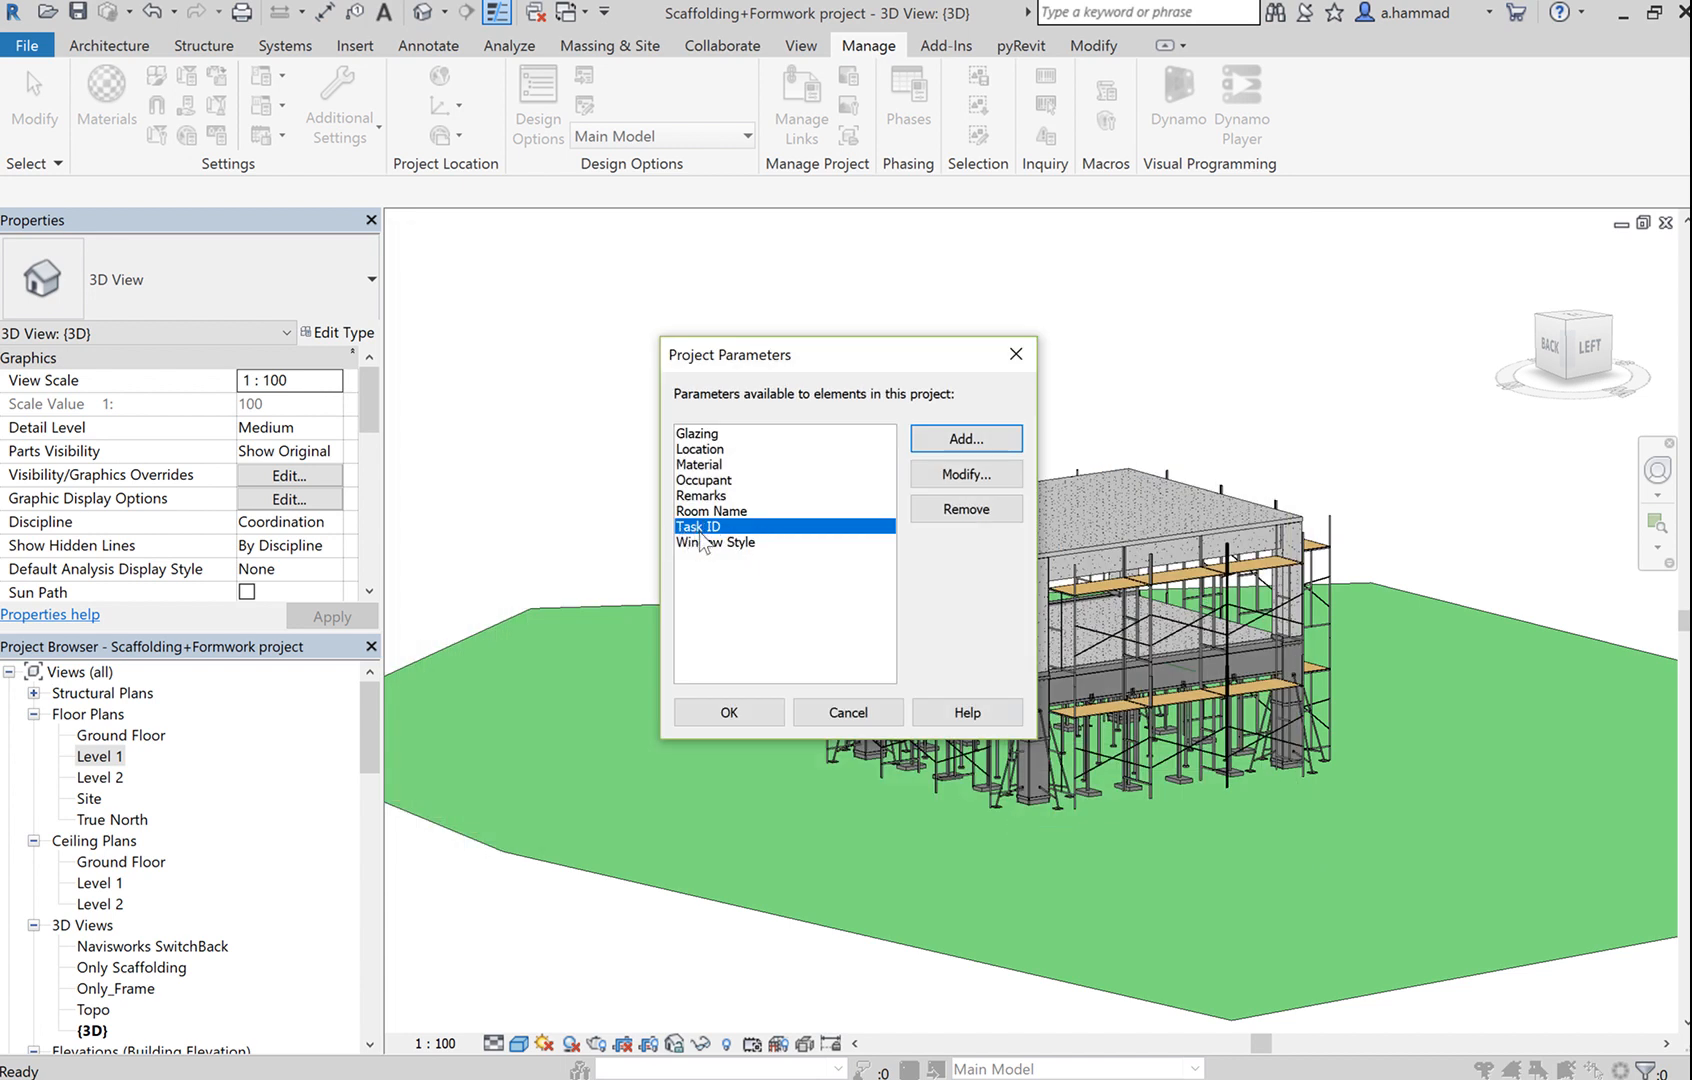
Confirm the Project Parameters list and select the Level 2 Generic 150mm floor to view its empty Task ID.
left_click(752, 706)
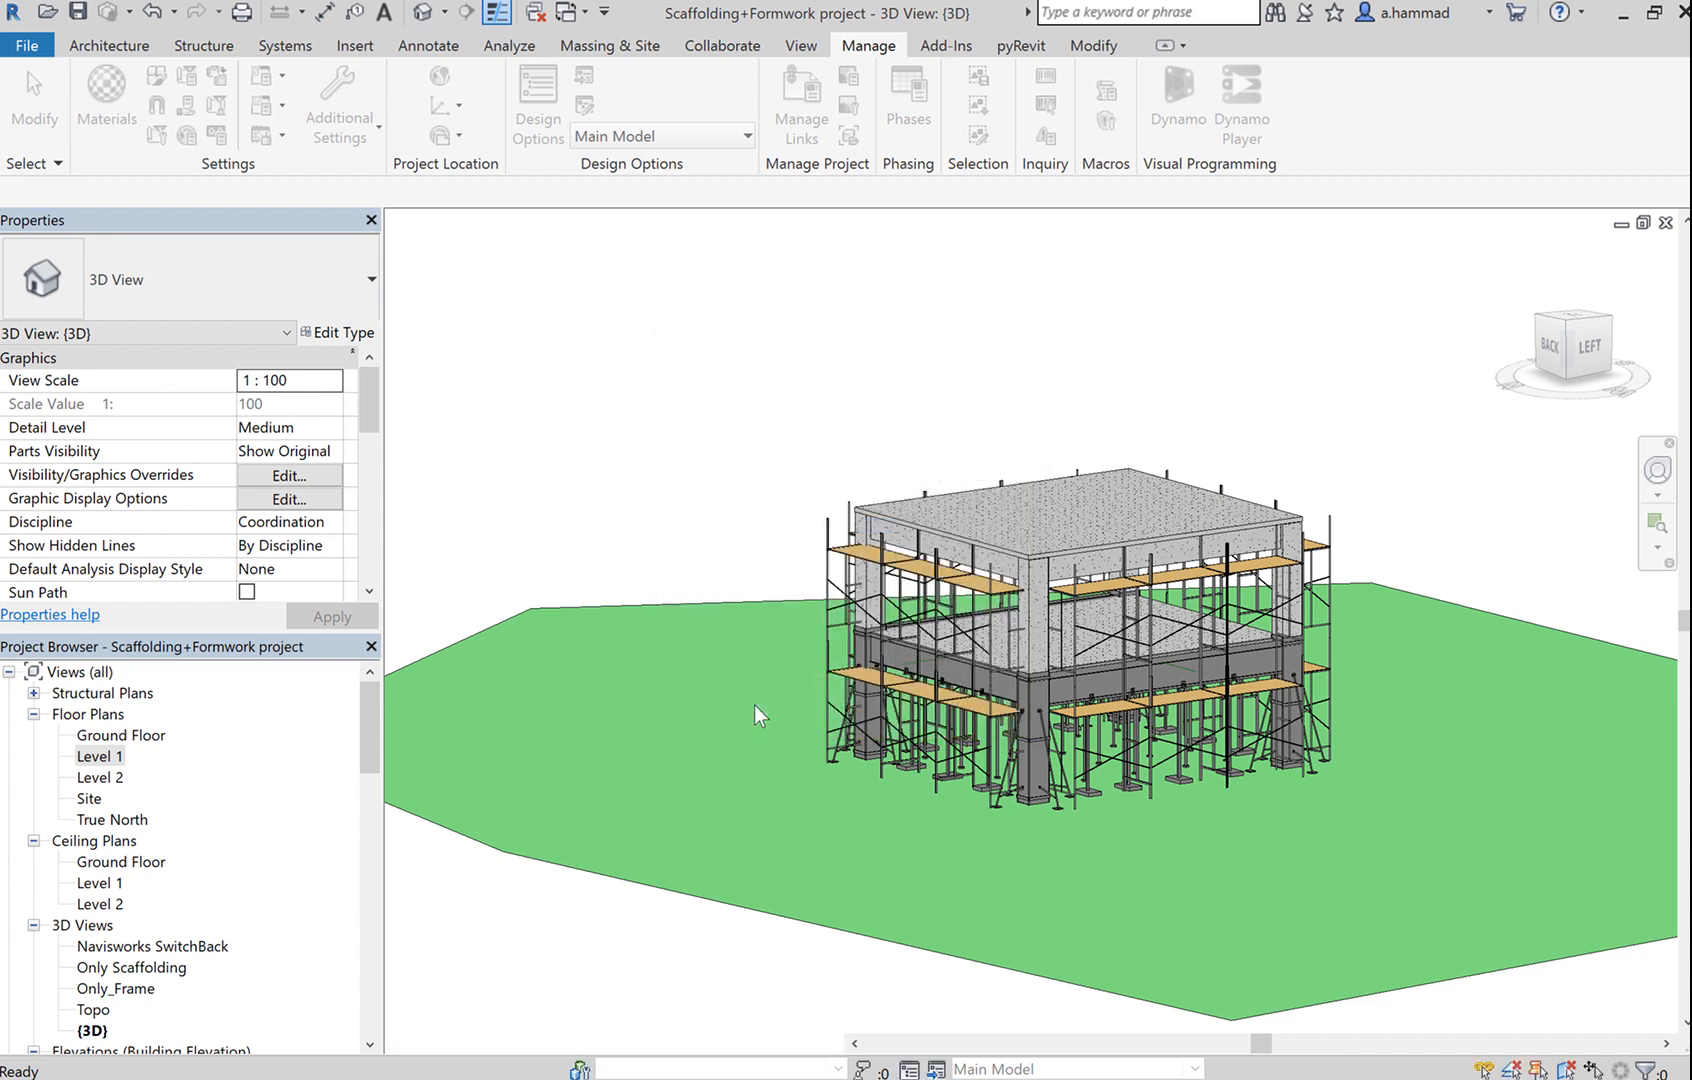
left_click(1088, 560)
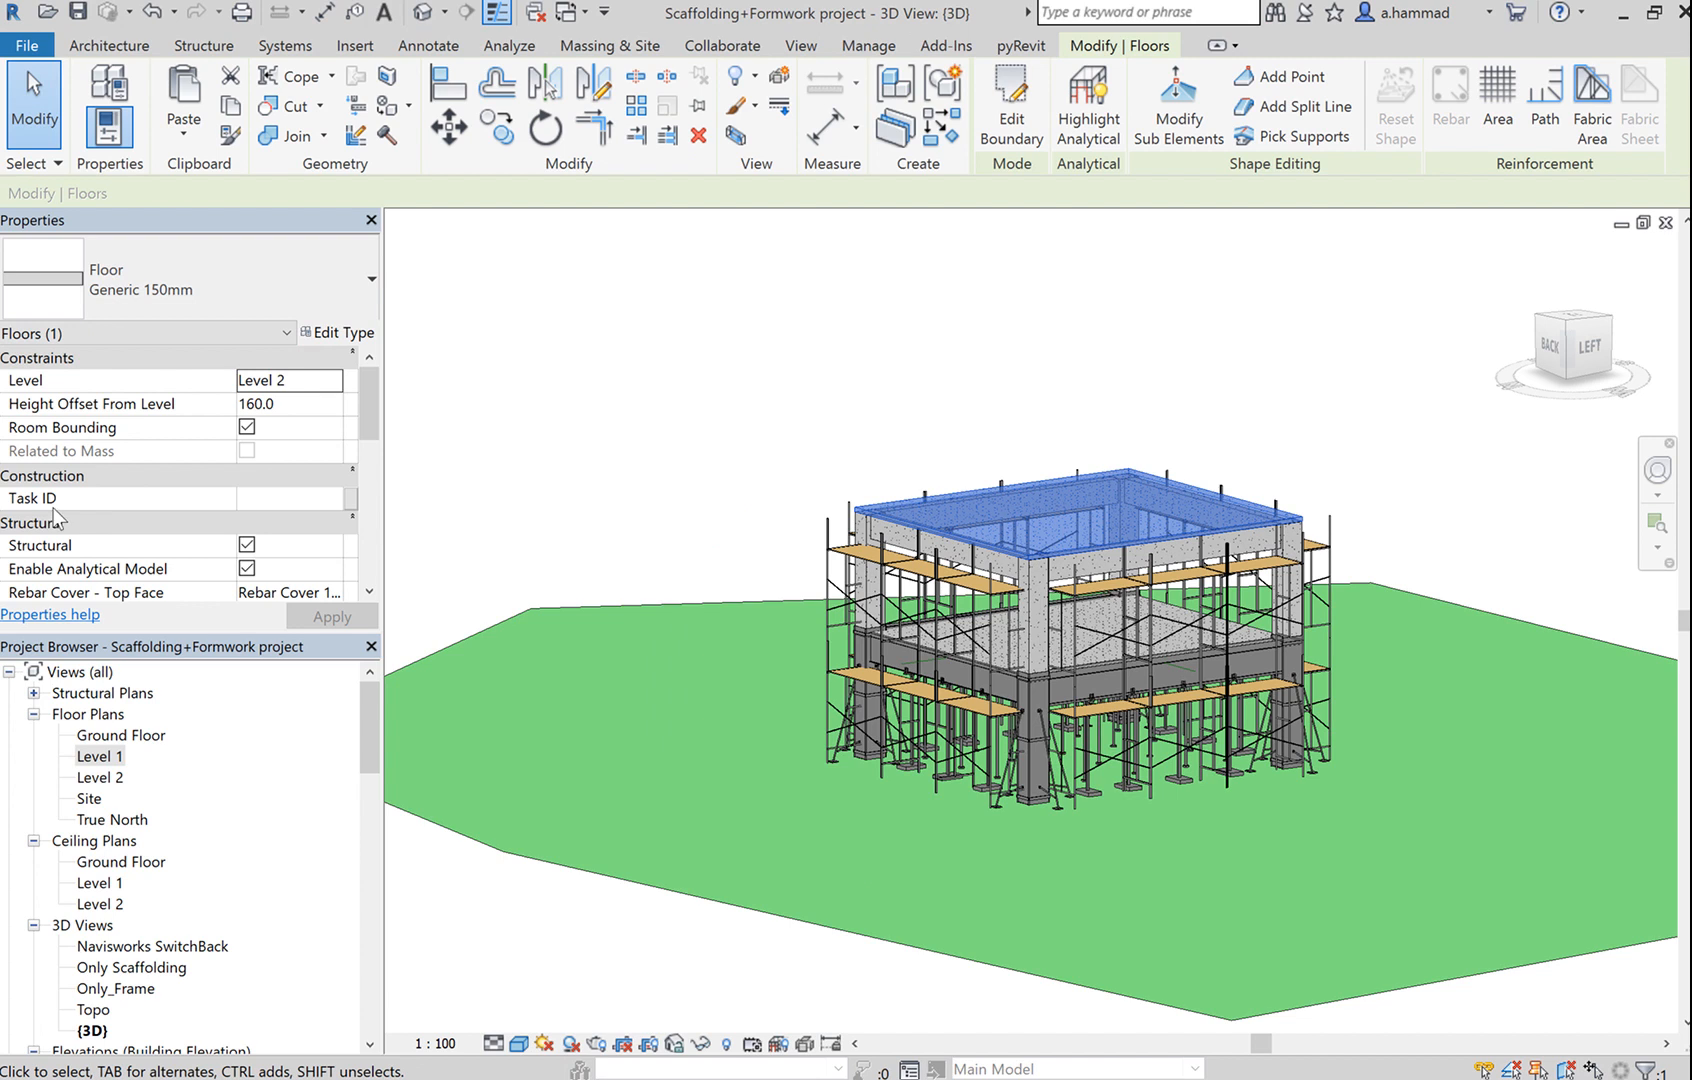
left_click(285, 497)
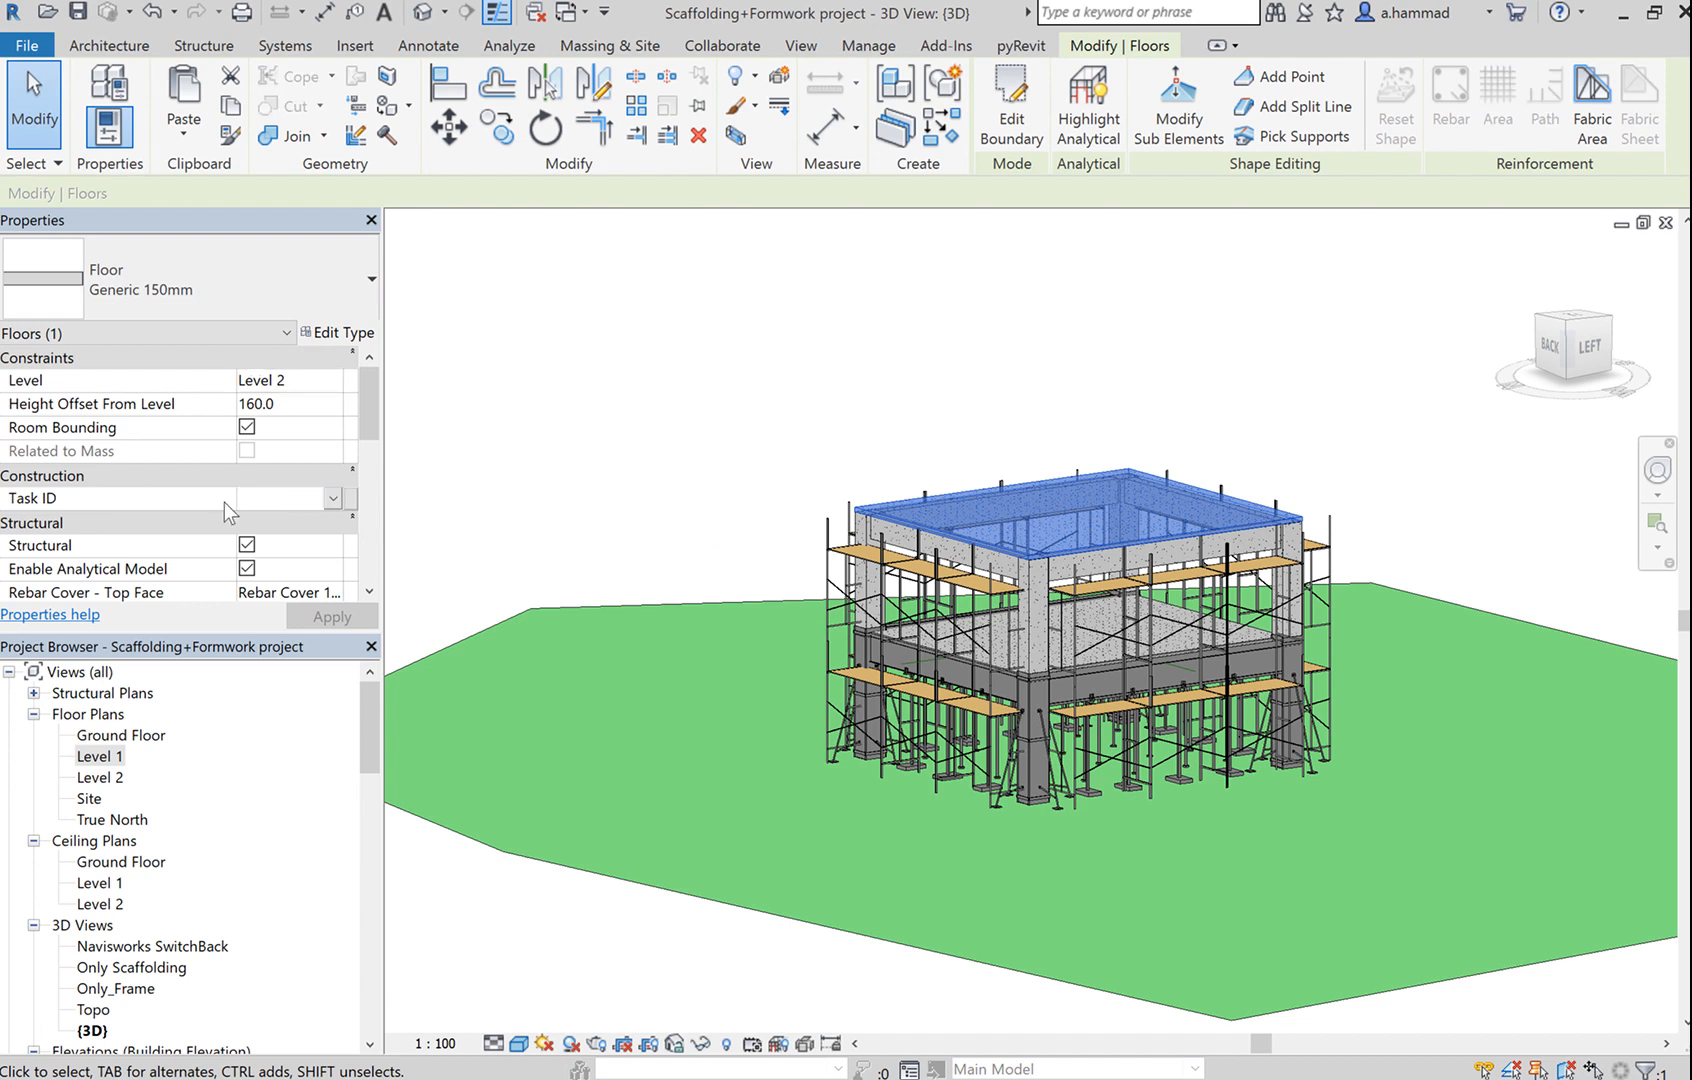
left_click(831, 480)
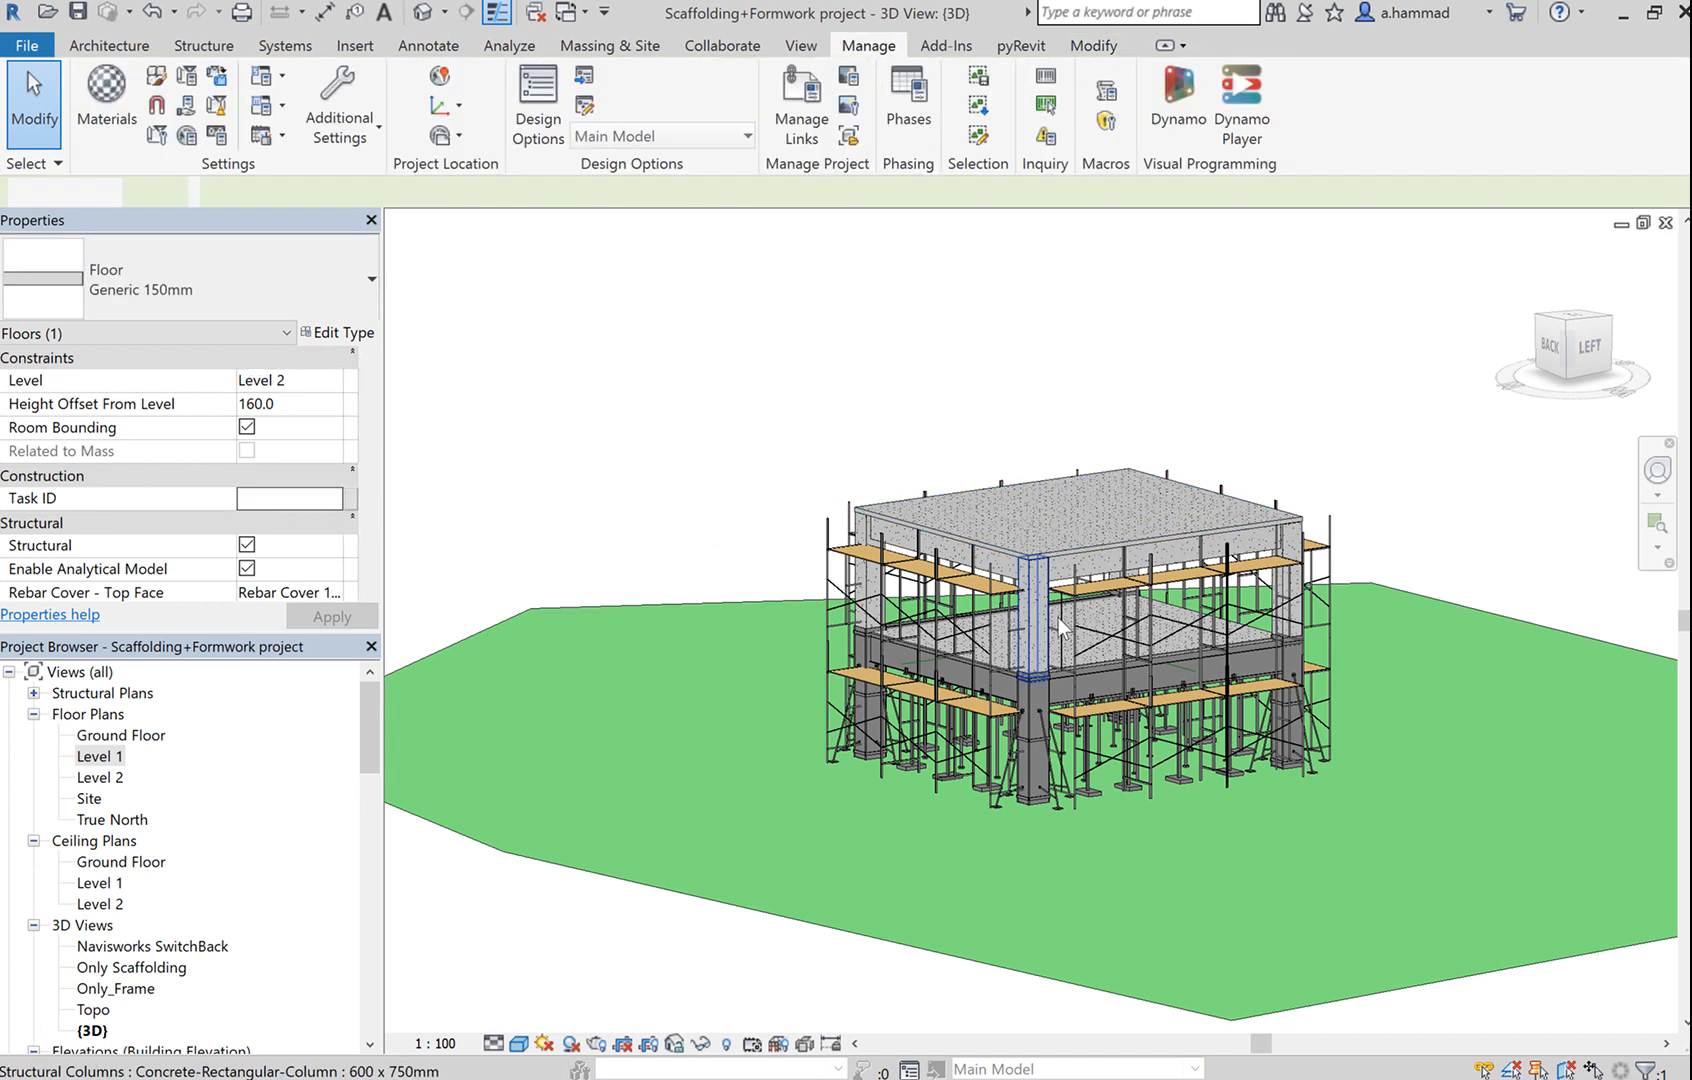
left_click(975, 597)
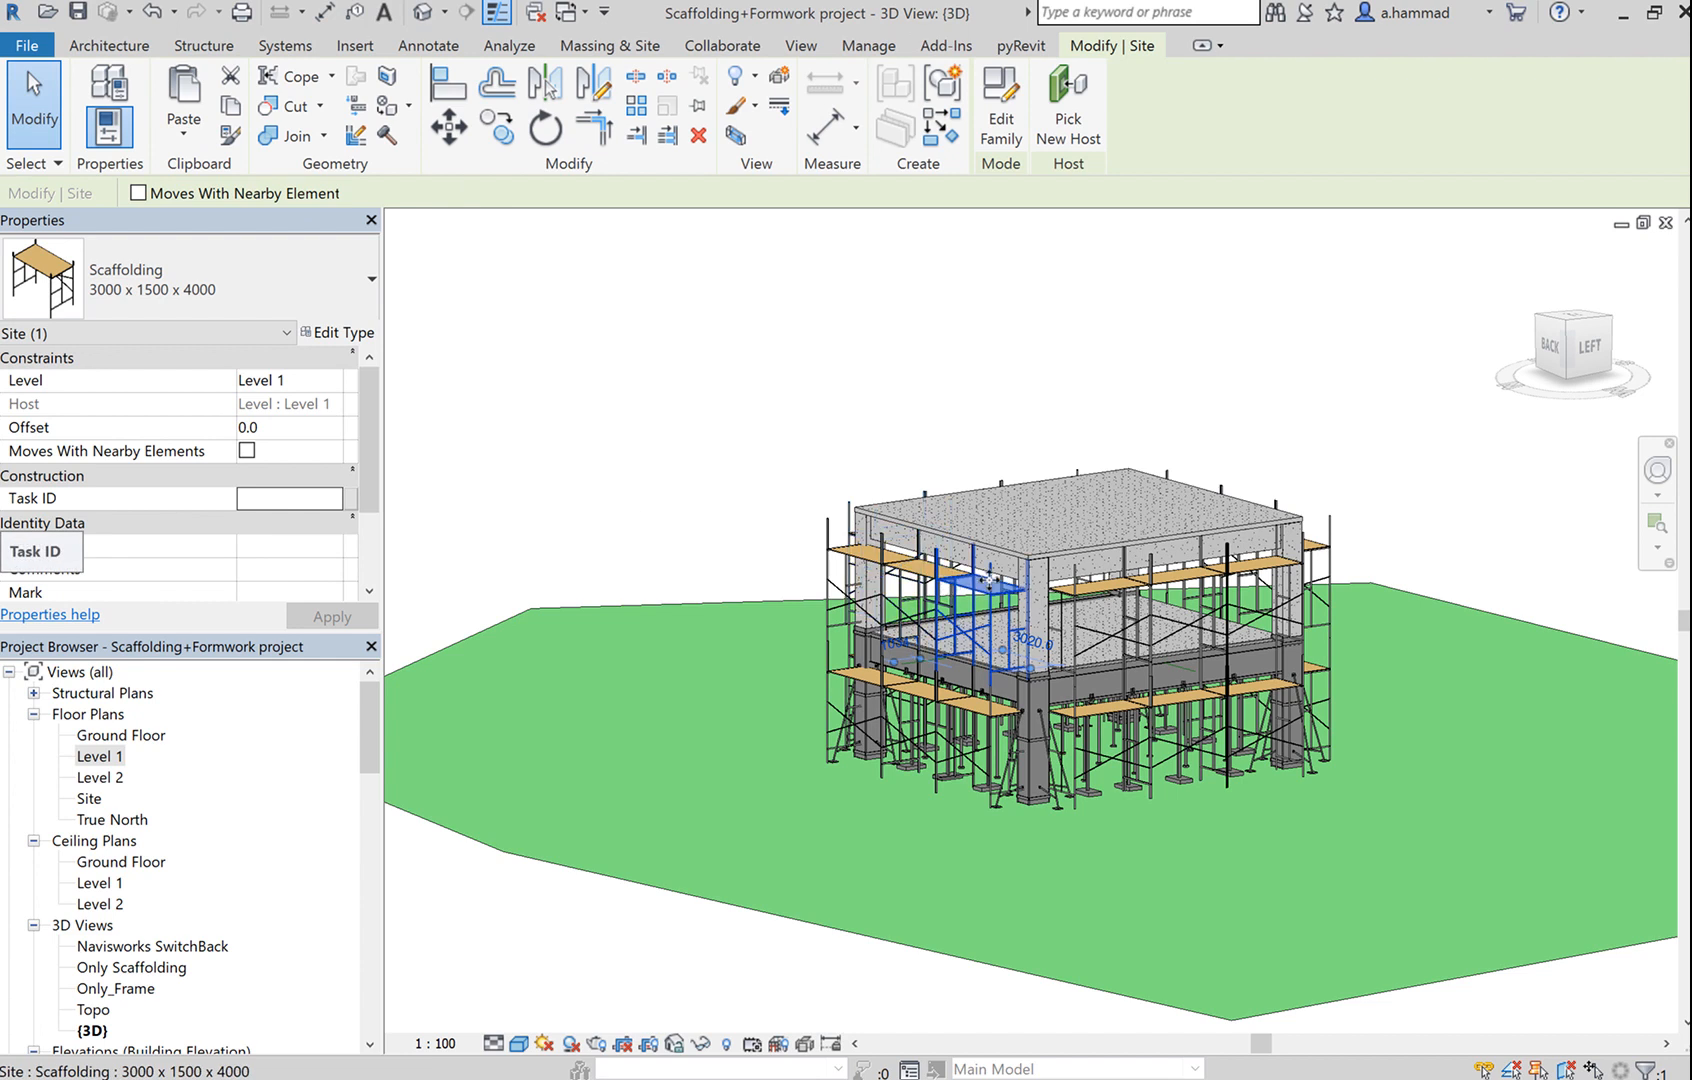
left_click(750, 464)
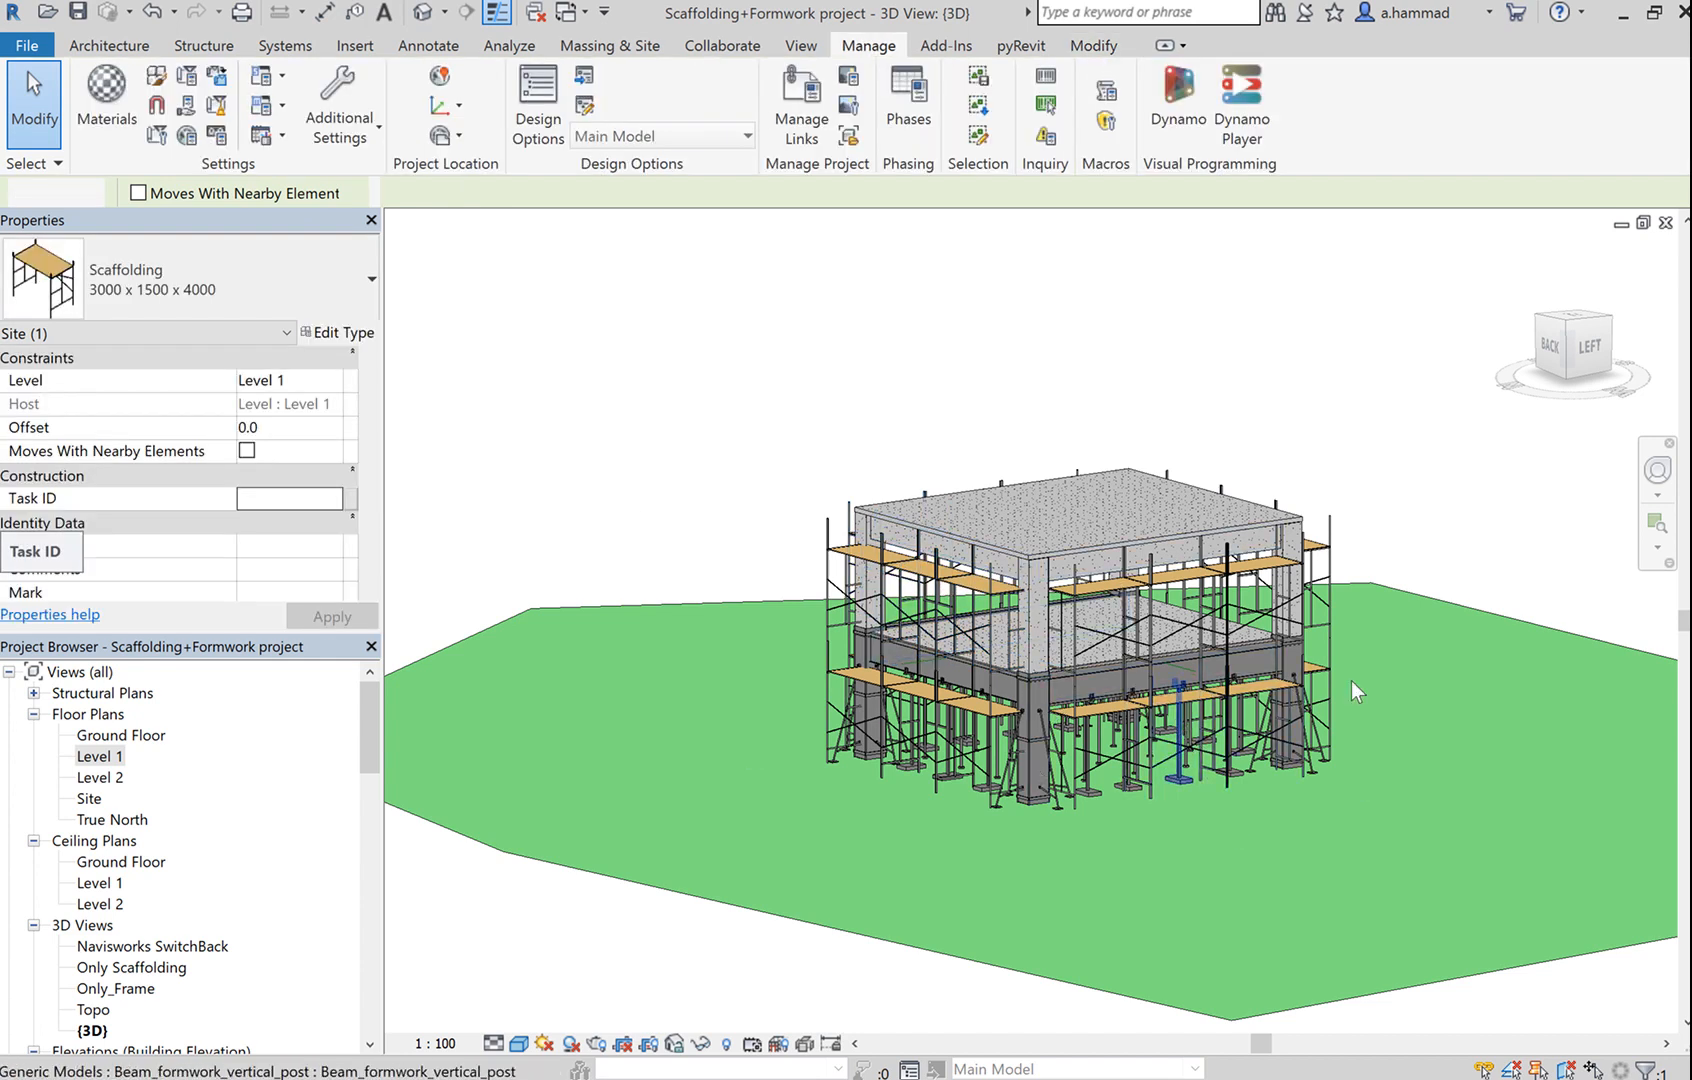
left_click(1347, 550)
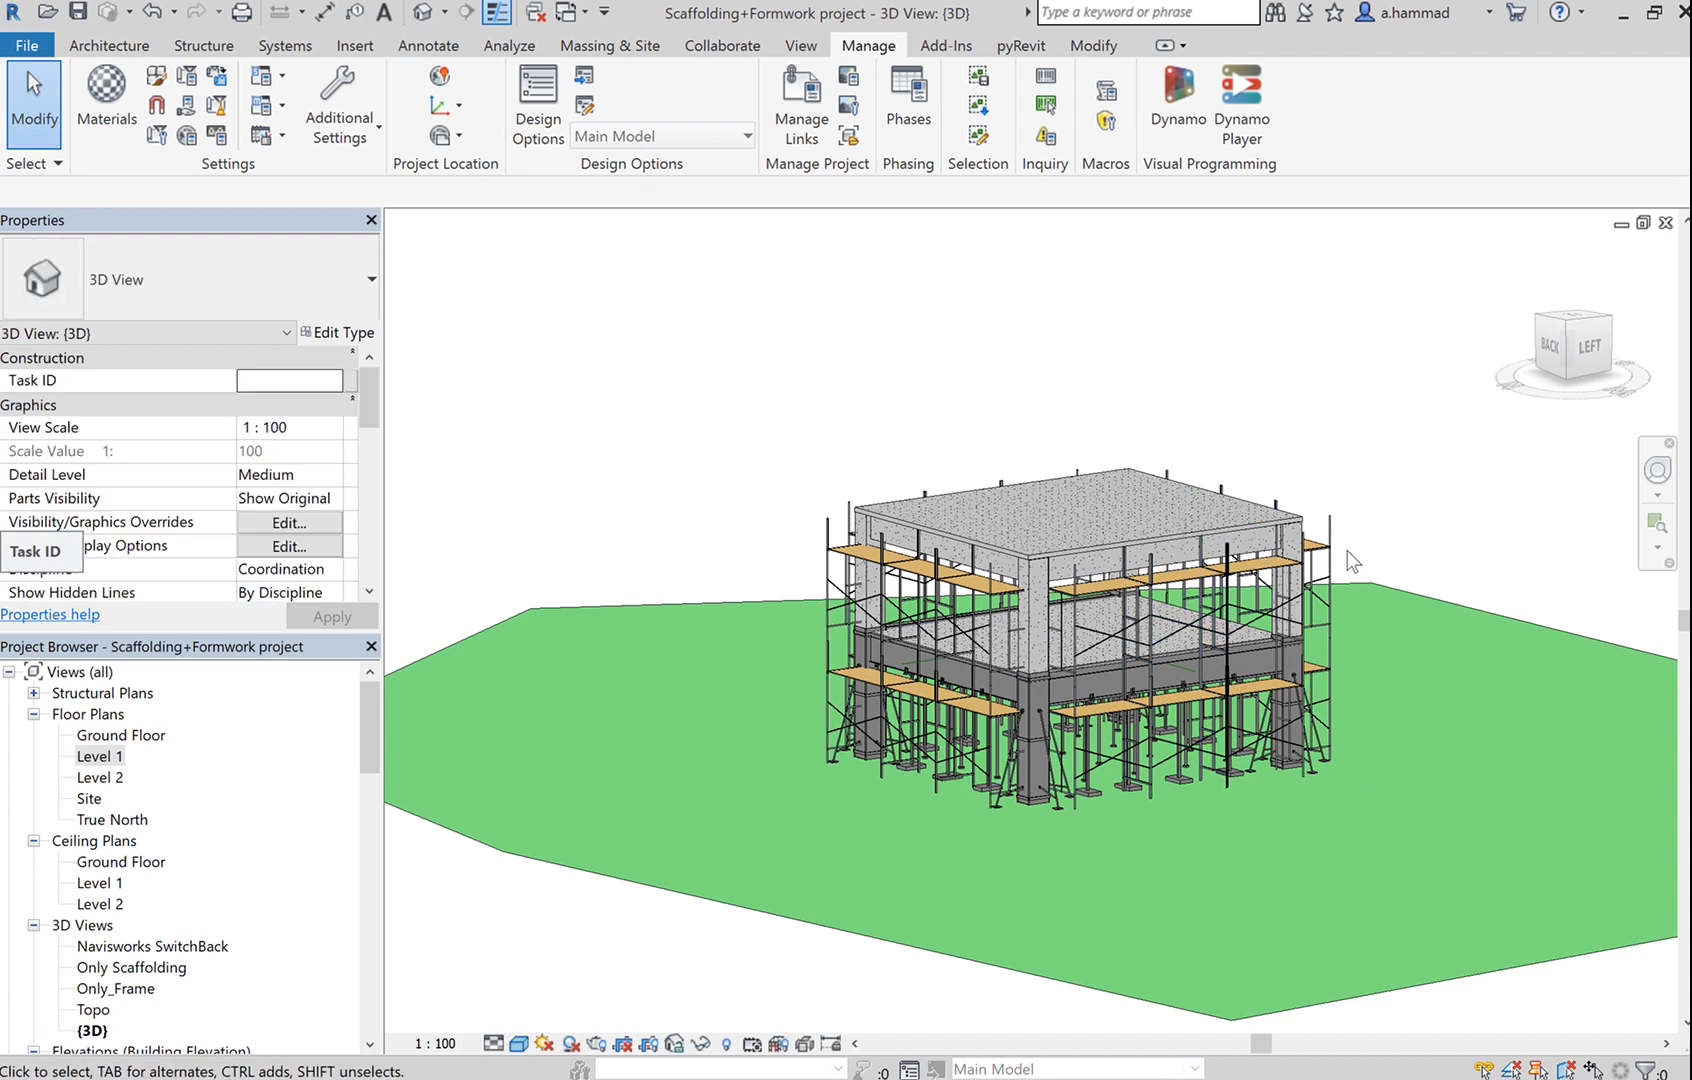